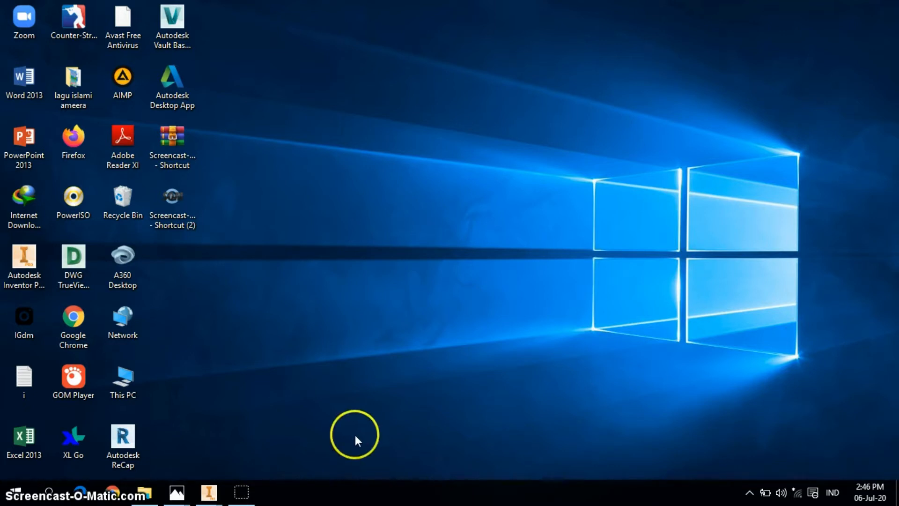
# Switch to the already running Autodesk Inventor Professional 2018 and bring up its home screen.
pyautogui.doubleClick(26, 262)
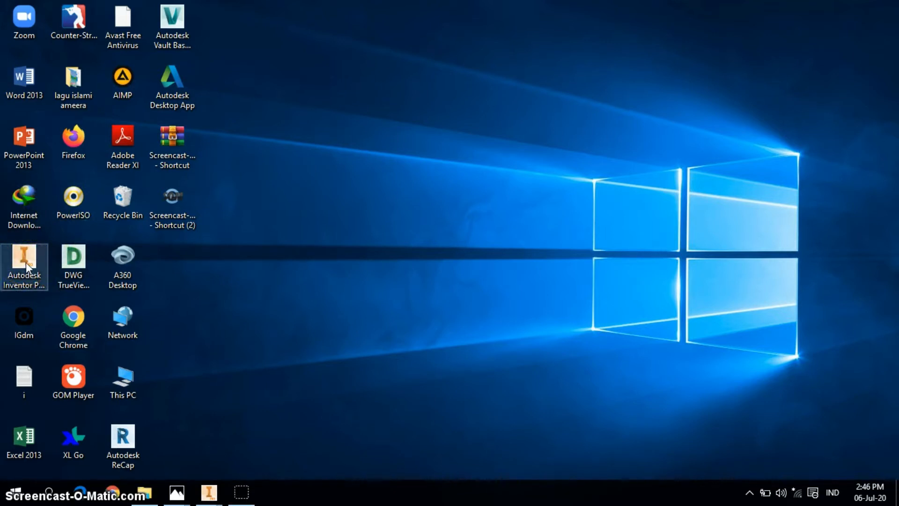
pyautogui.doubleClick(27, 265)
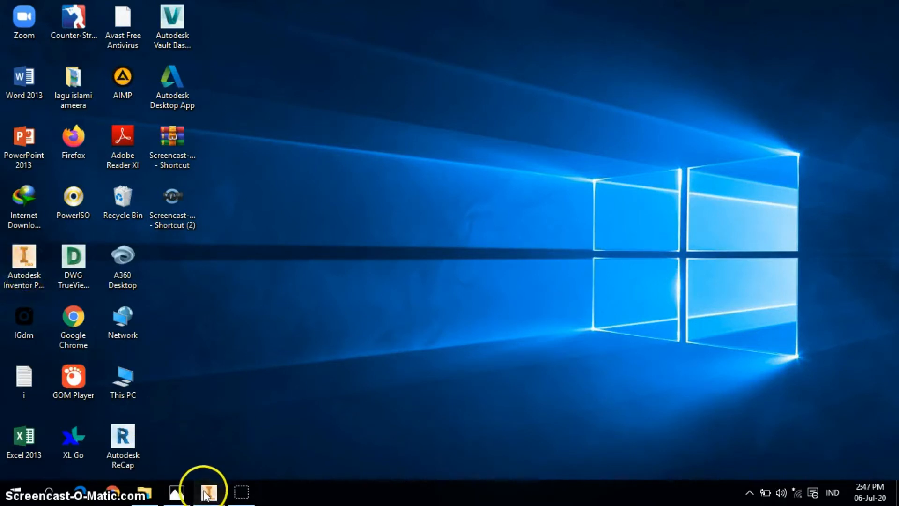
pyautogui.moveTo(209, 487)
pyautogui.click(160, 451)
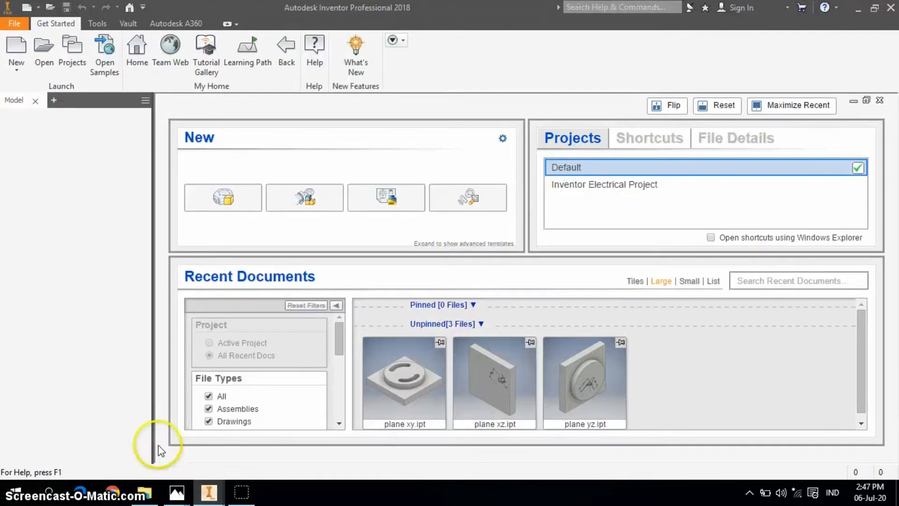
pyautogui.click(393, 372)
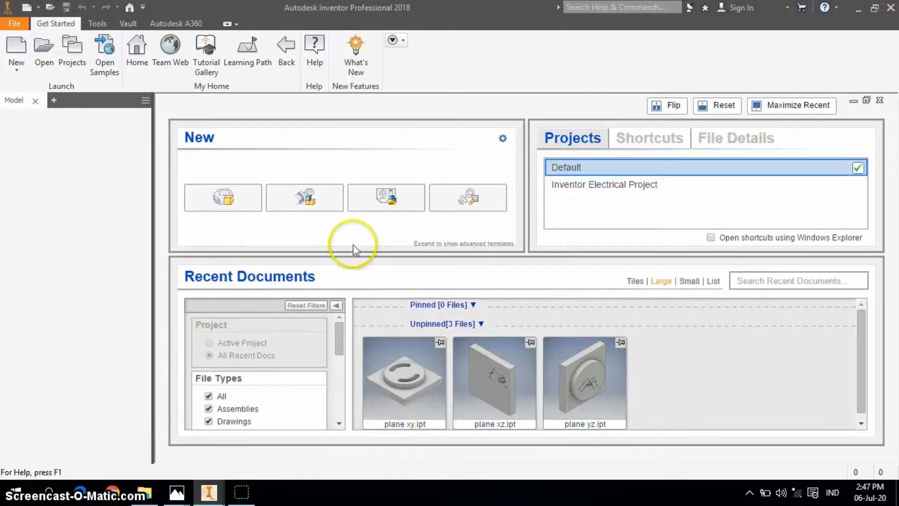
# Start a new file and examine the Metric templates for parts, assemblies, drawings and presentations, including Standard (mm).ipt.
pyautogui.click(21, 46)
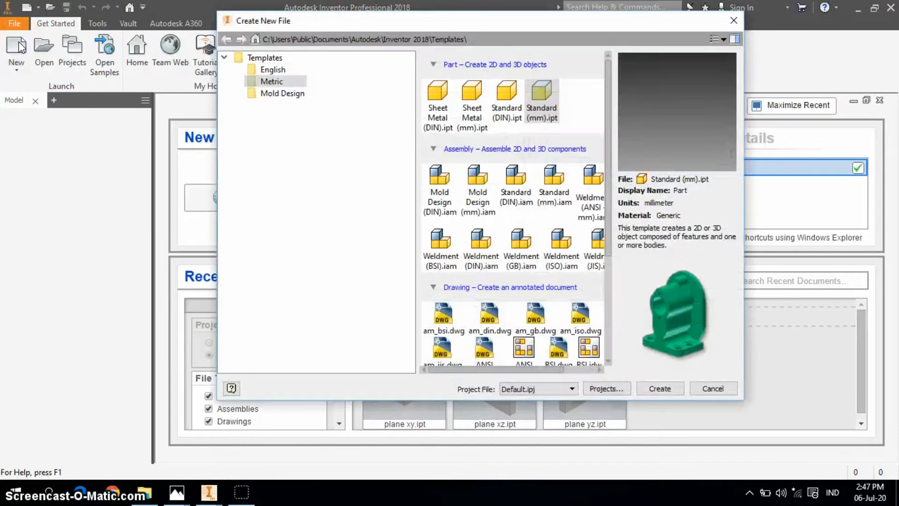
pyautogui.click(542, 96)
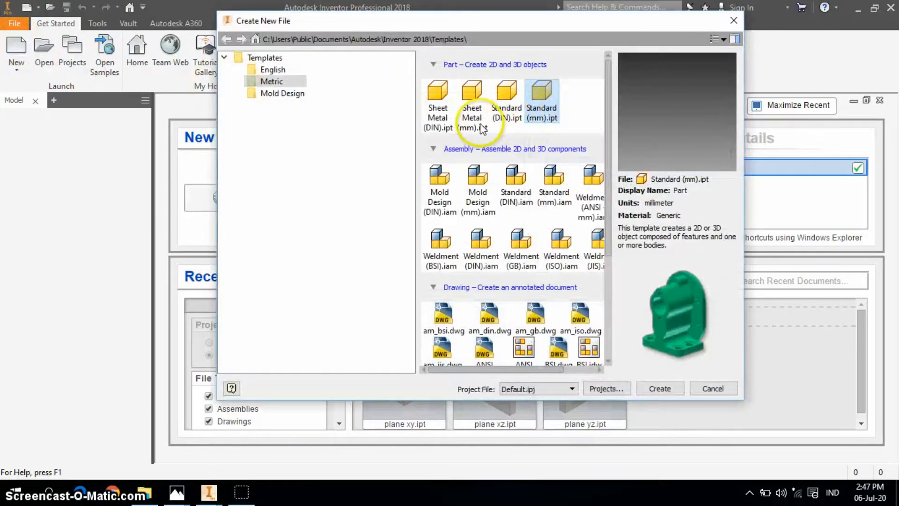
pyautogui.click(274, 82)
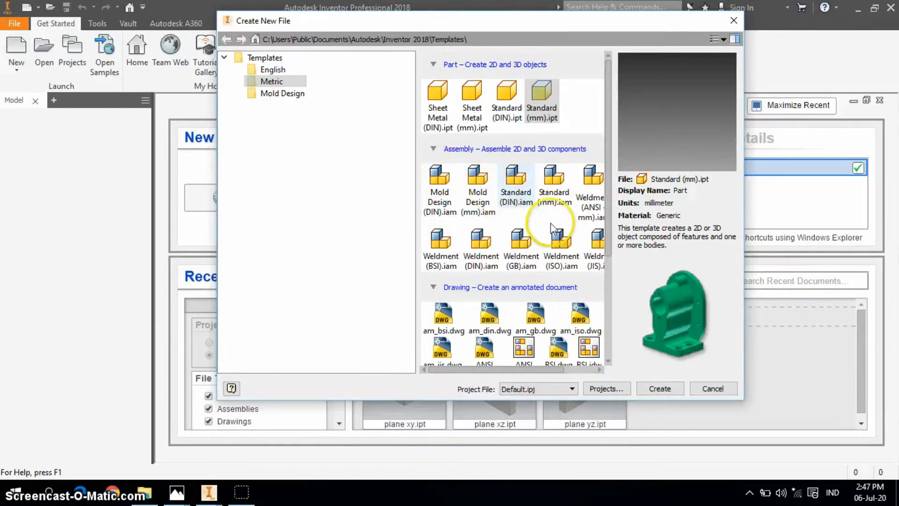
pyautogui.scroll(-2, 500, 225)
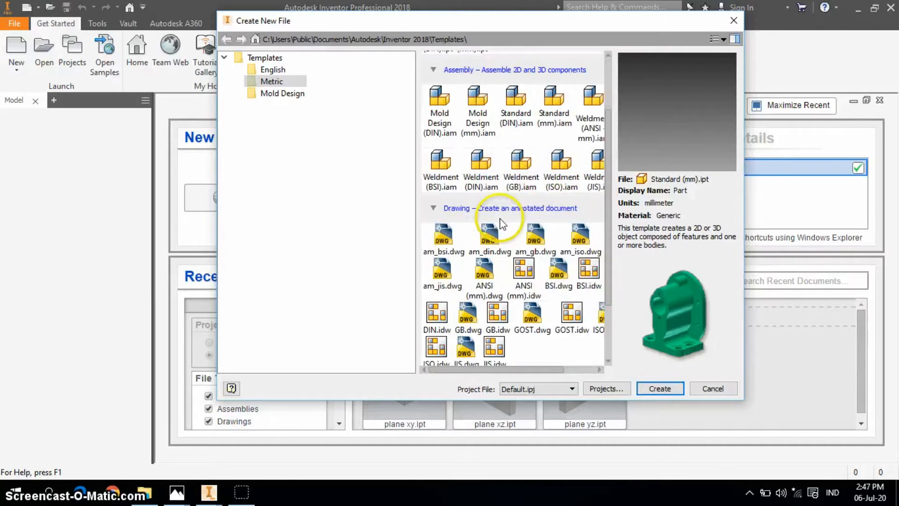
pyautogui.scroll(-1, 494, 233)
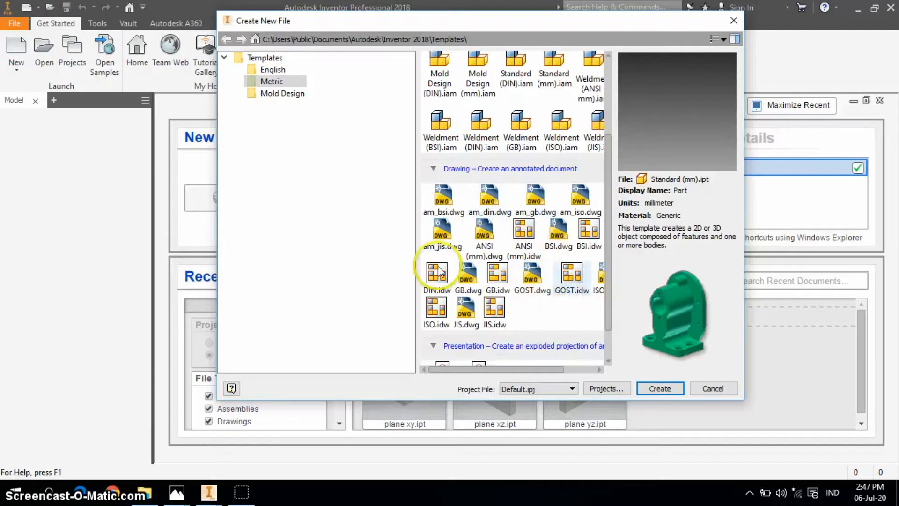
pyautogui.scroll(-1, 499, 249)
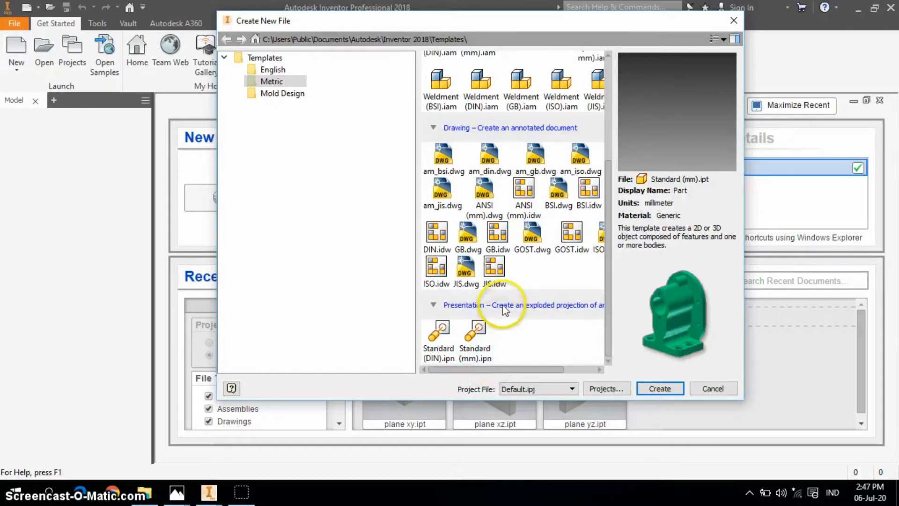
pyautogui.scroll(4, 504, 304)
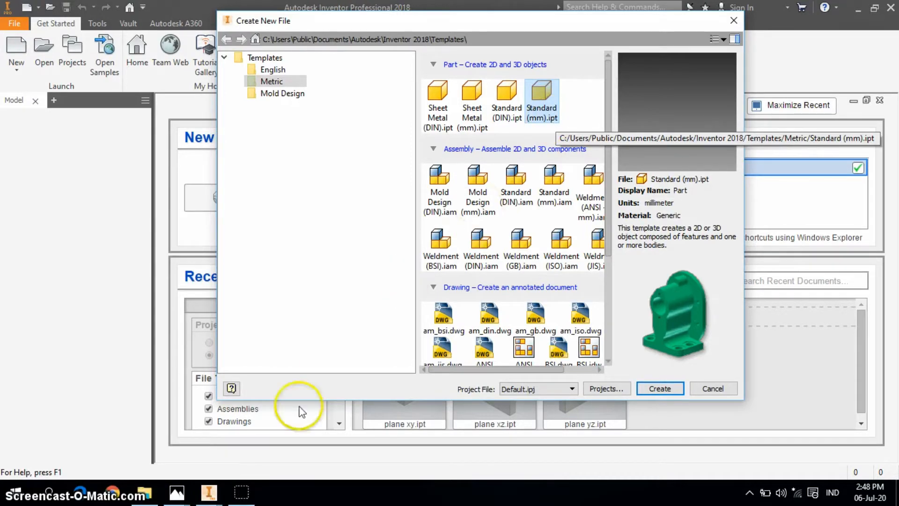
# Switch to the Inventor window with the empty Part1 and try several ViewCube orientations, finishing in the home view.
pyautogui.click(209, 492)
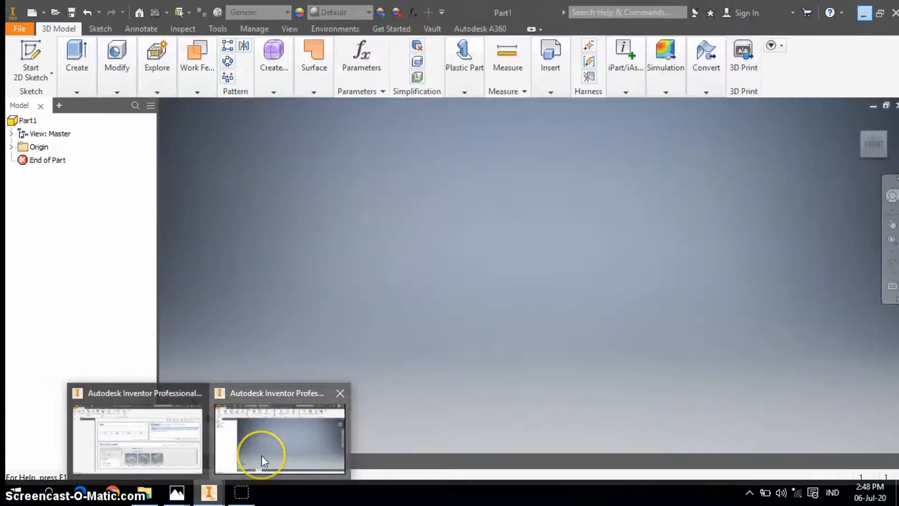
pyautogui.click(261, 455)
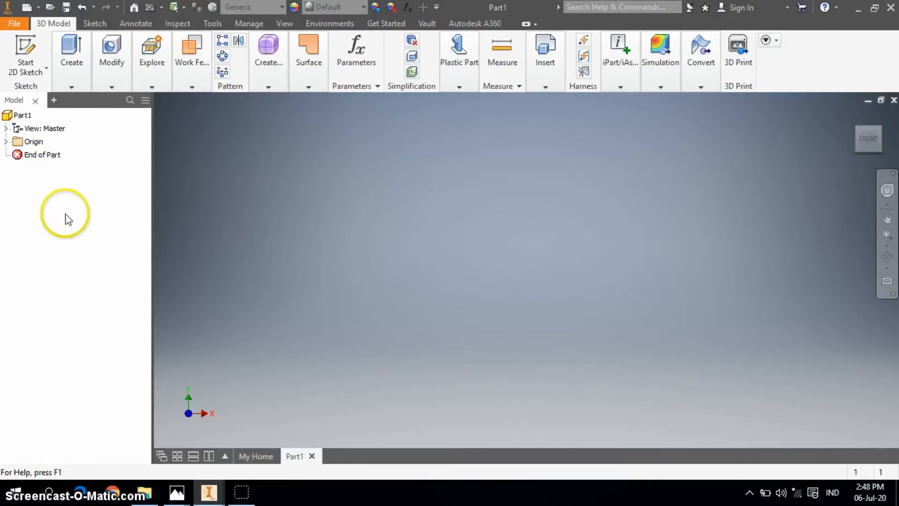
pyautogui.click(858, 132)
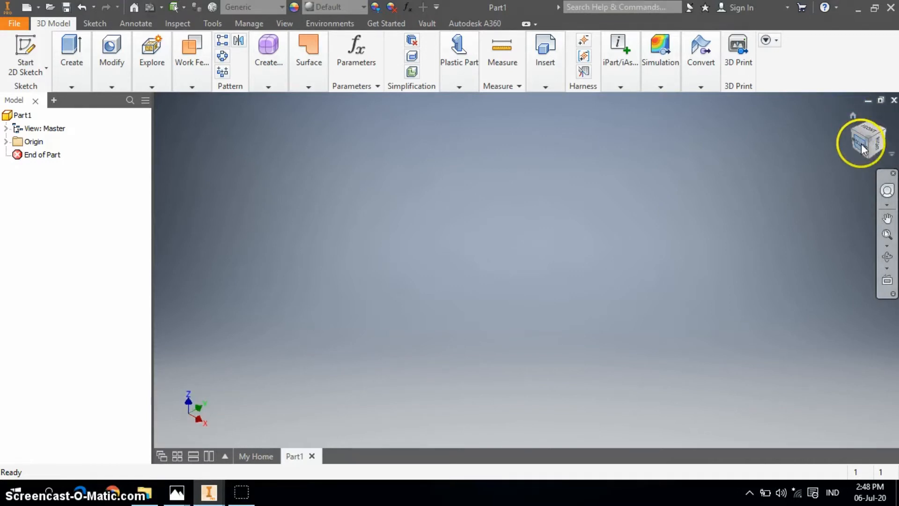
pyautogui.moveTo(861, 144); pyautogui.dragTo(865, 131)
pyautogui.click(859, 144)
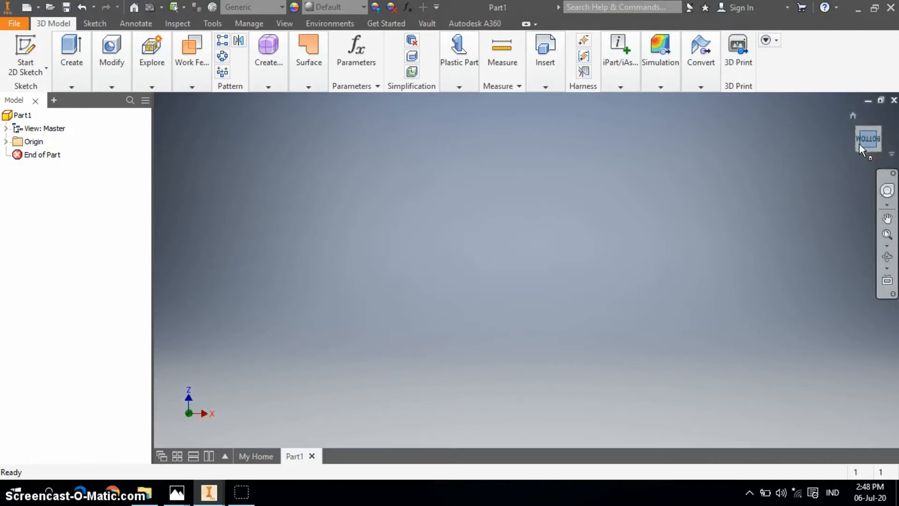
pyautogui.click(852, 140)
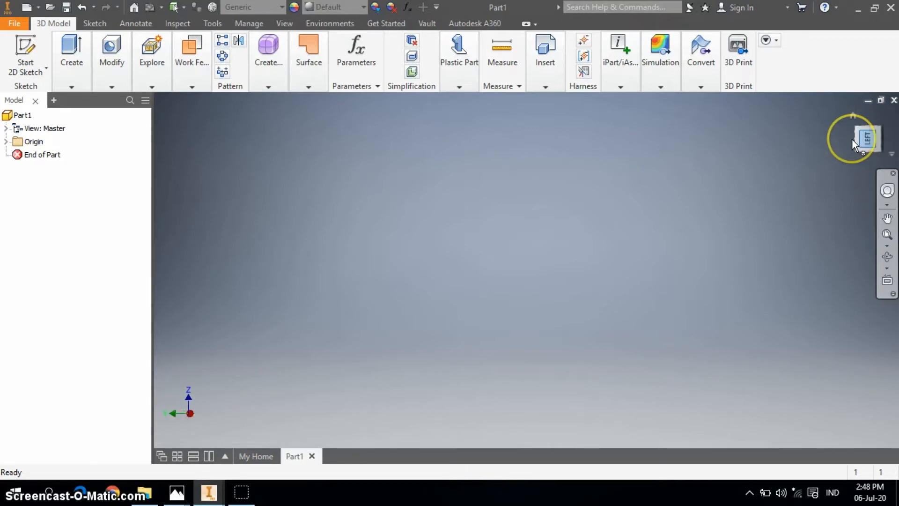
pyautogui.click(852, 140)
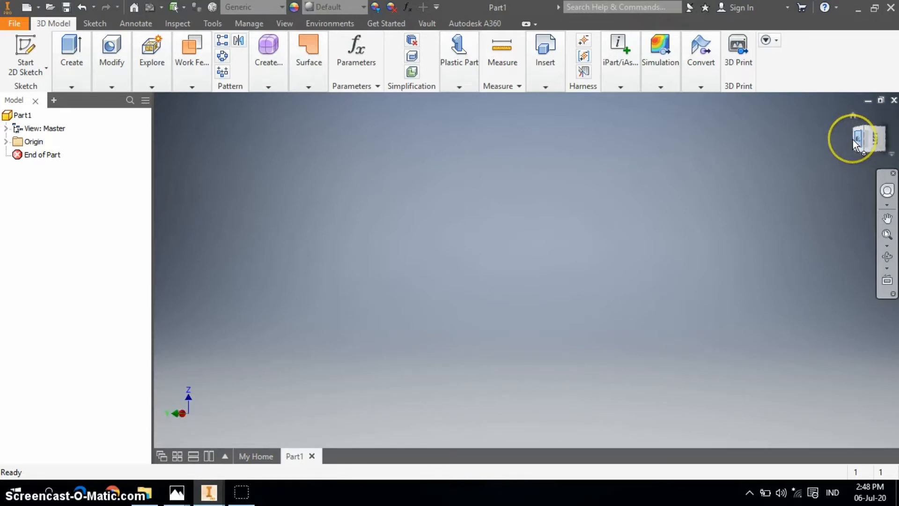
pyautogui.click(866, 145)
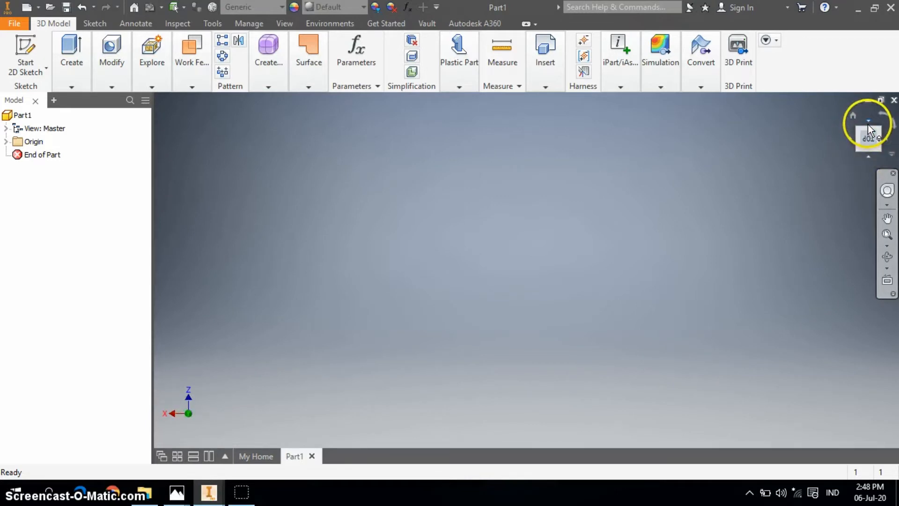
pyautogui.click(867, 140)
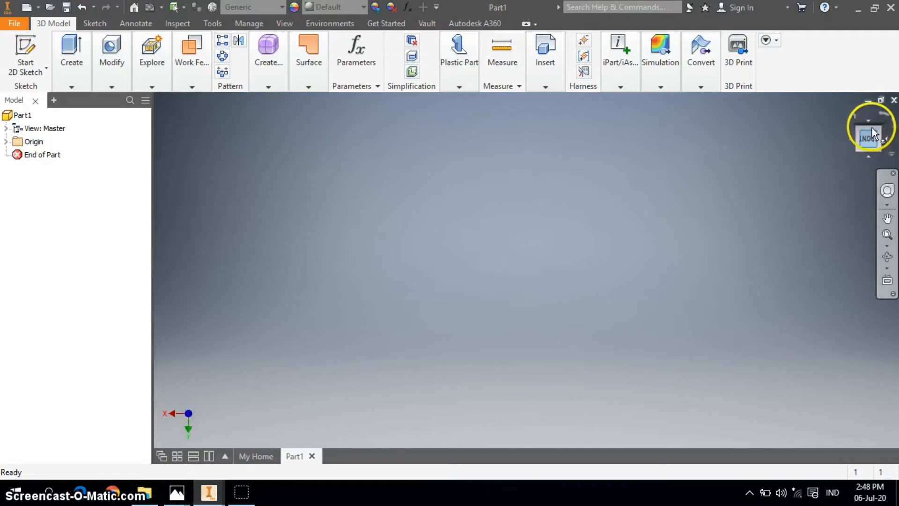
pyautogui.click(878, 128)
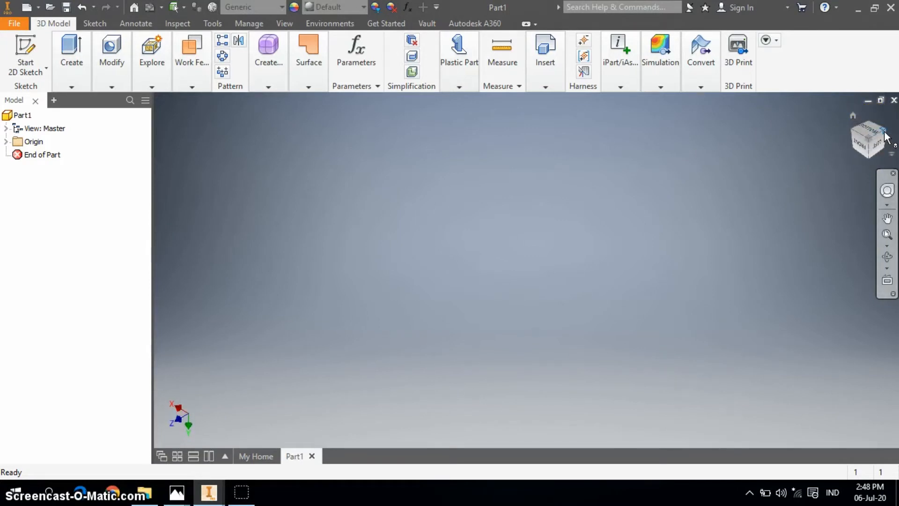
pyautogui.click(869, 120)
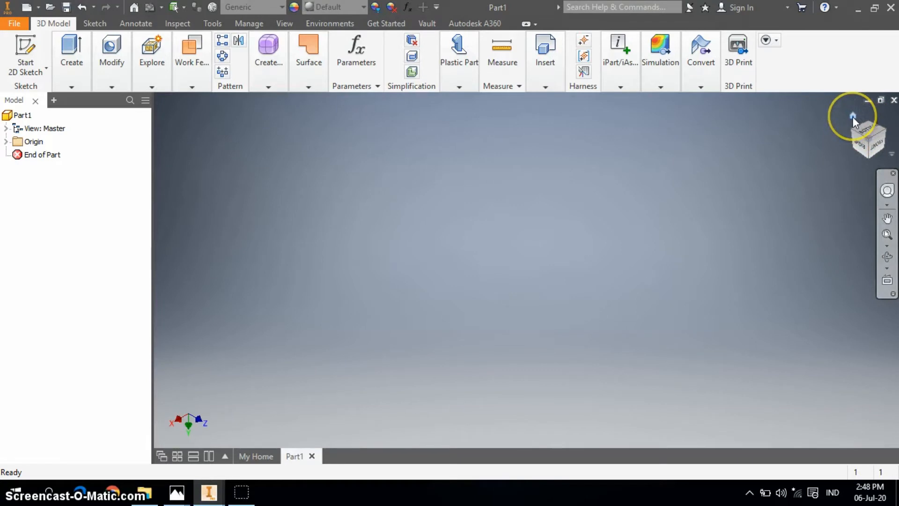
pyautogui.click(852, 116)
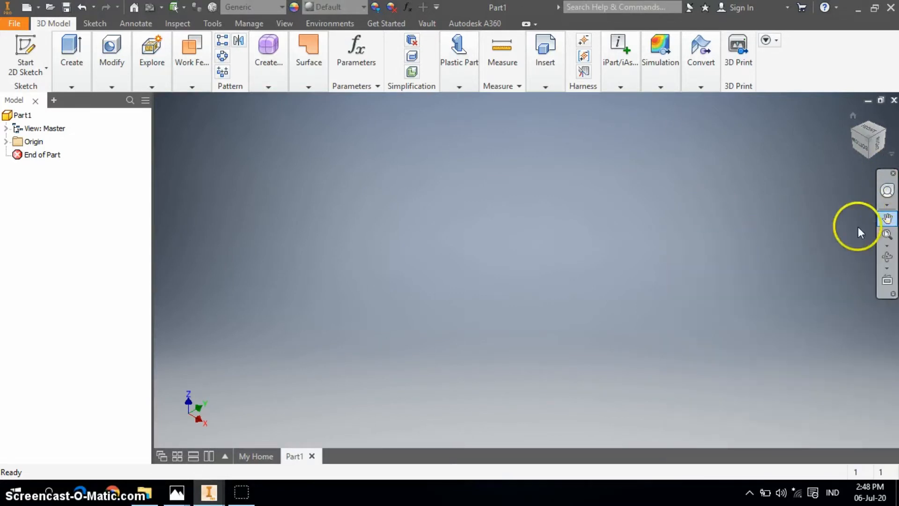
pyautogui.click(886, 236)
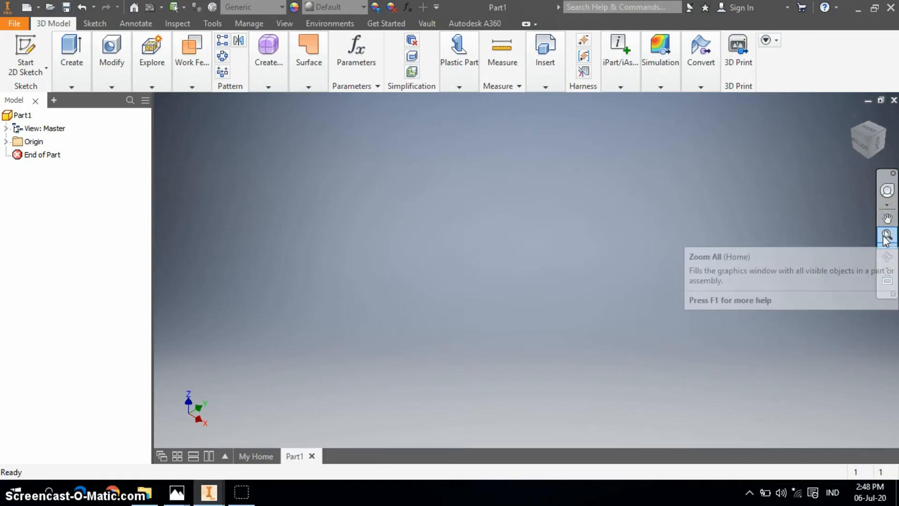
pyautogui.click(886, 237)
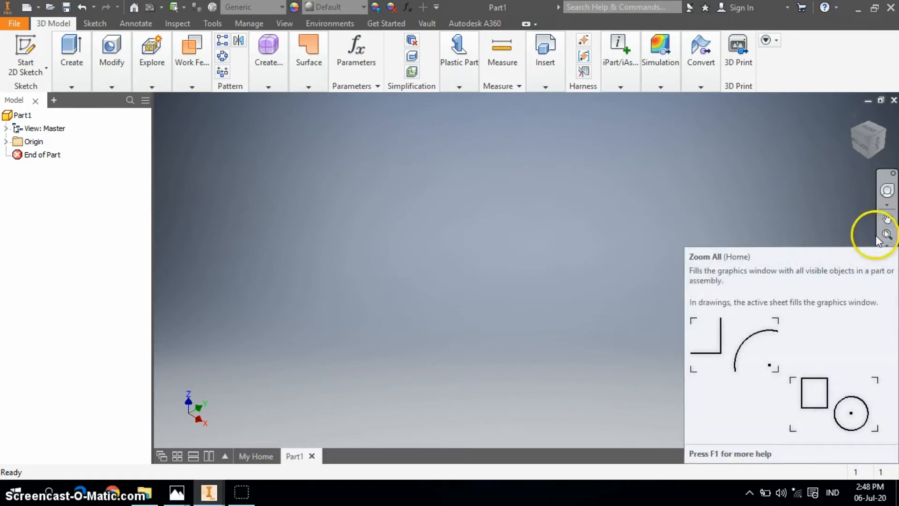
pyautogui.click(887, 246)
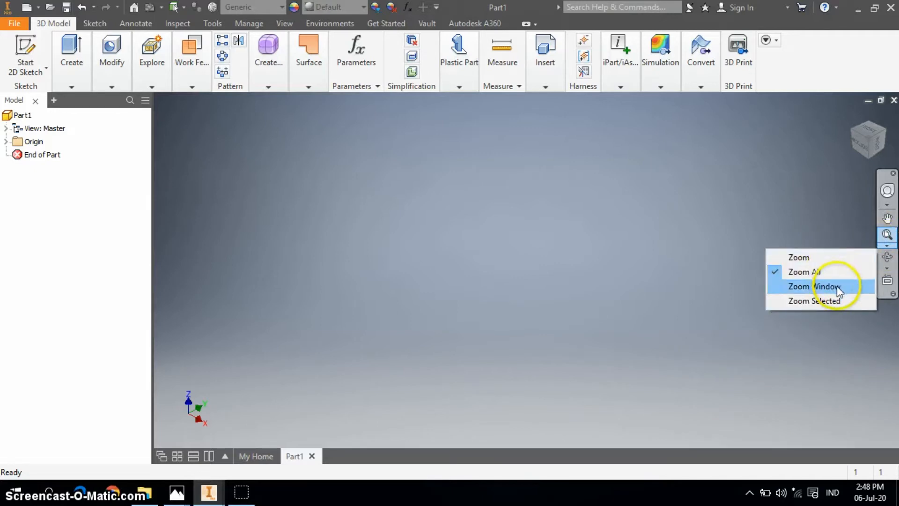
pyautogui.click(886, 257)
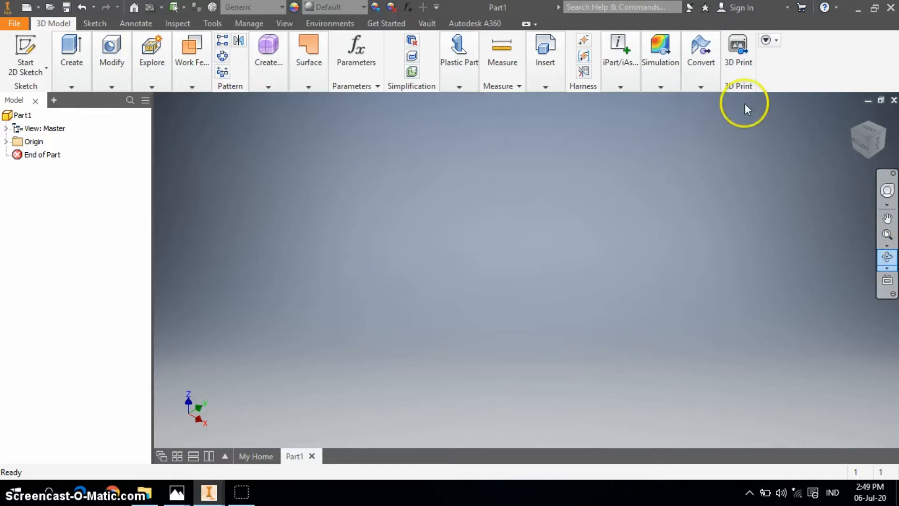
pyautogui.click(887, 281)
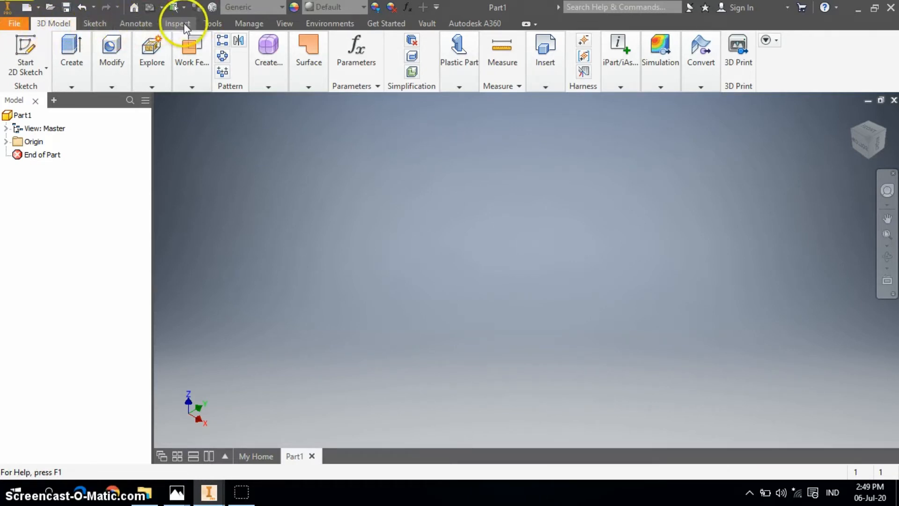
# Open the Application Options to look over the general settings and close them without editing anything.
pyautogui.click(216, 24)
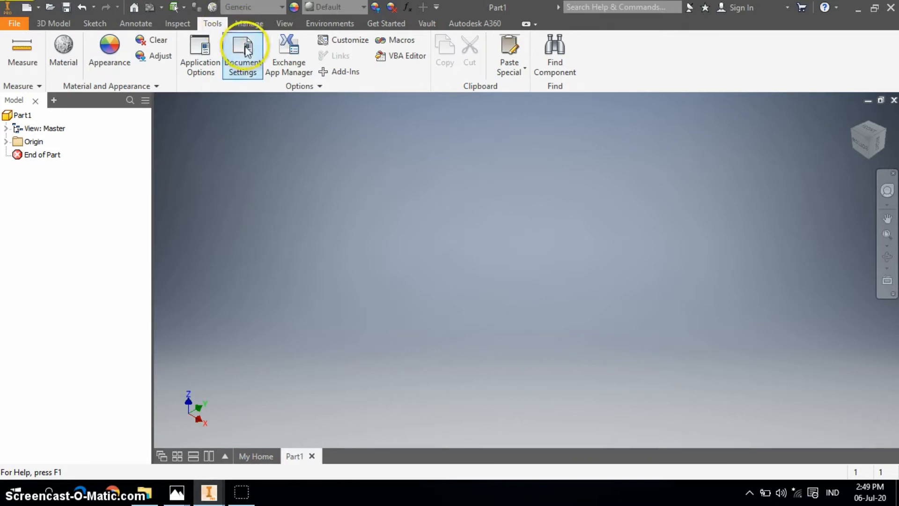
pyautogui.click(198, 57)
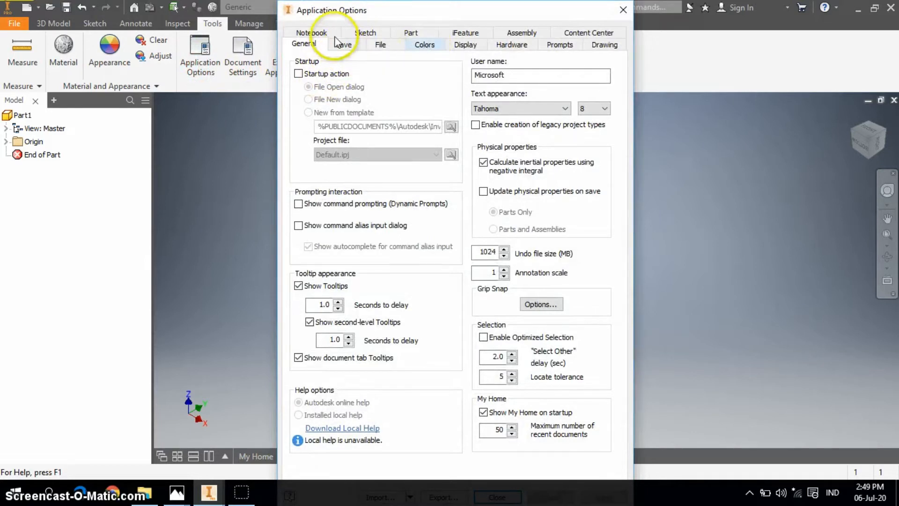
pyautogui.click(622, 10)
# Set the active lighting style to Cool Light in the Part1 document settings, apply it and close the settings.
pyautogui.click(242, 45)
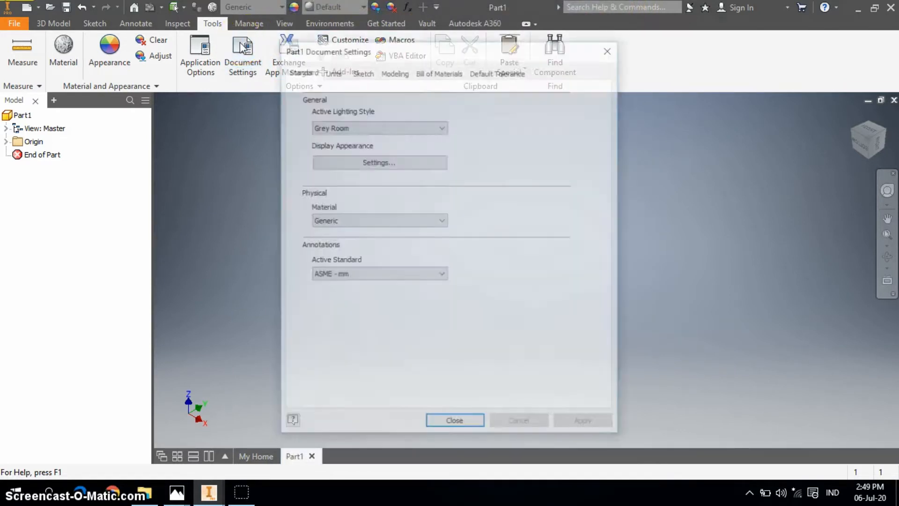
pyautogui.click(295, 75)
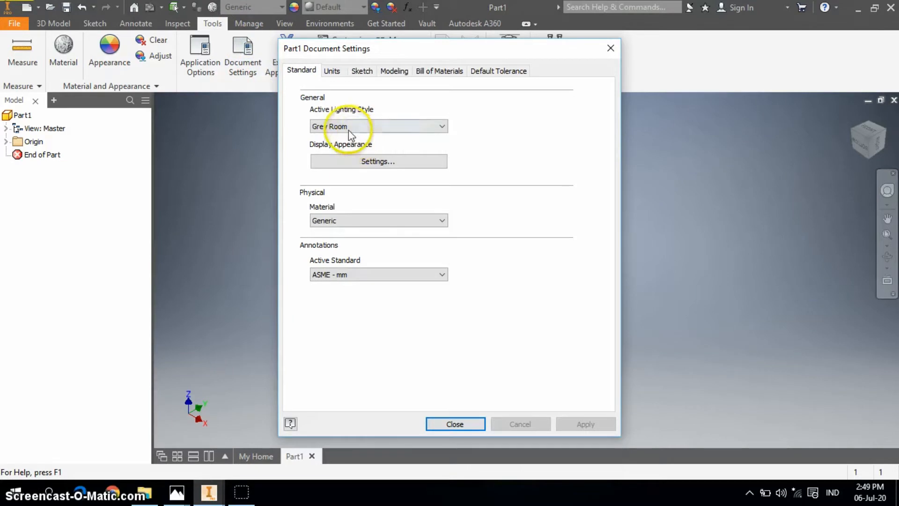
pyautogui.click(442, 128)
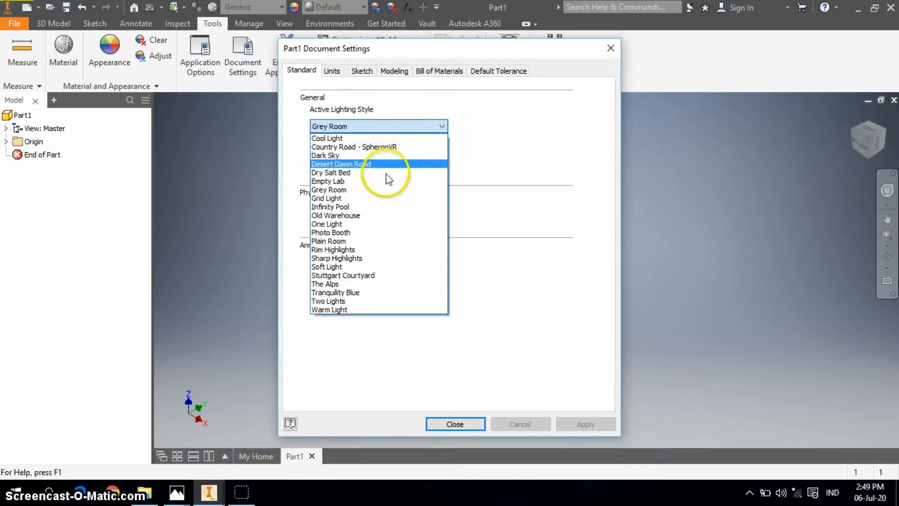
pyautogui.click(363, 137)
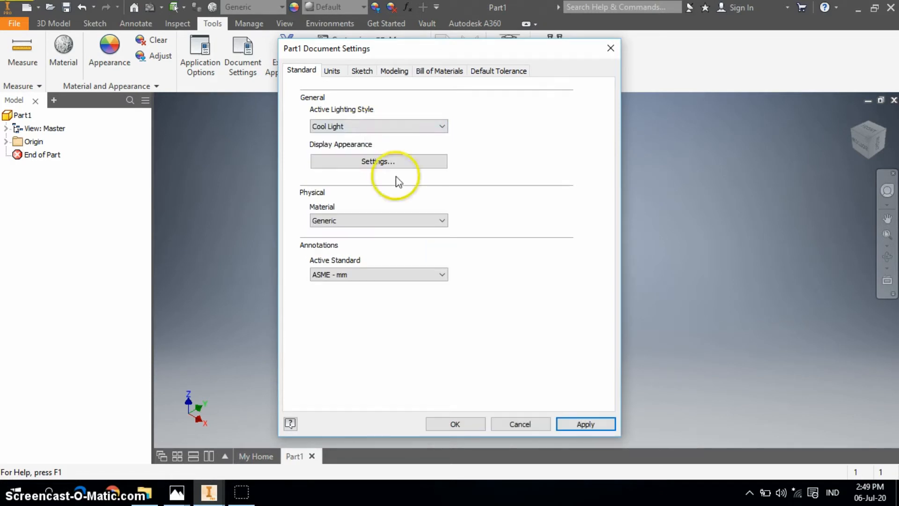
pyautogui.click(586, 424)
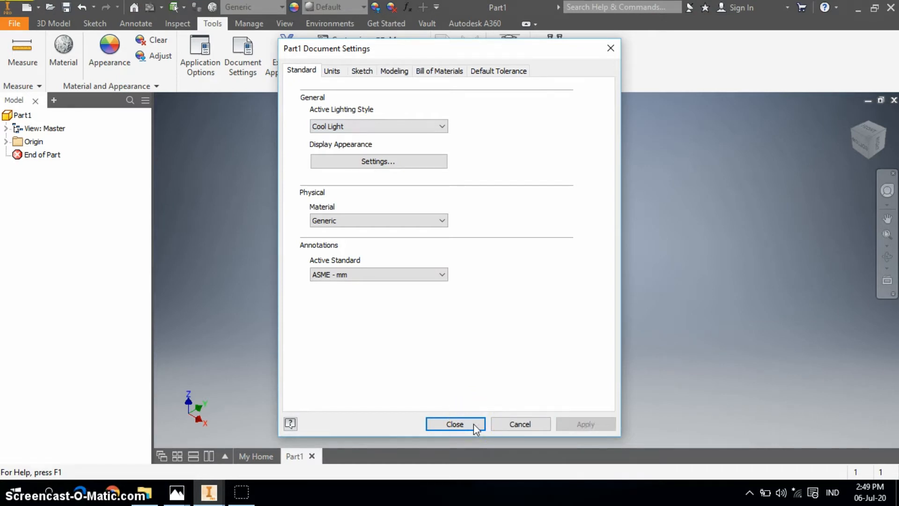
pyautogui.click(474, 423)
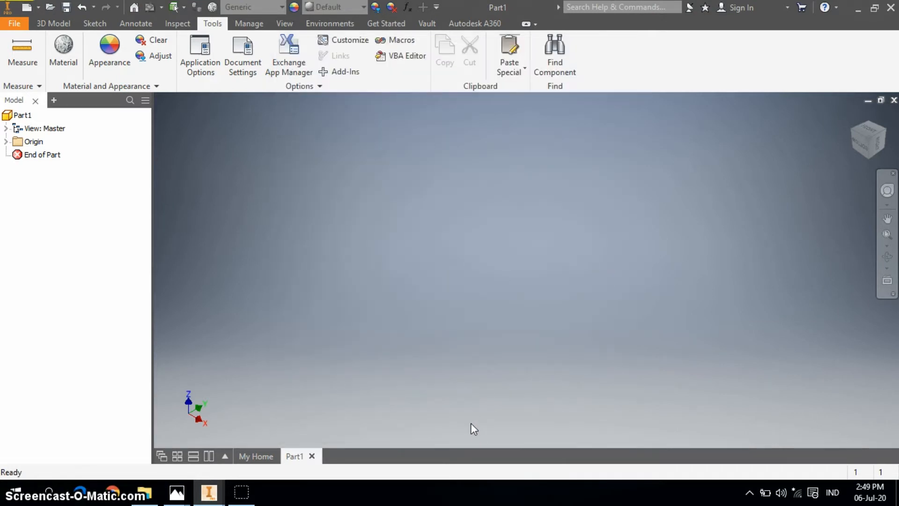
# Try One Light as the active lighting style in the Part1 document settings, apply it and close the settings.
pyautogui.click(243, 59)
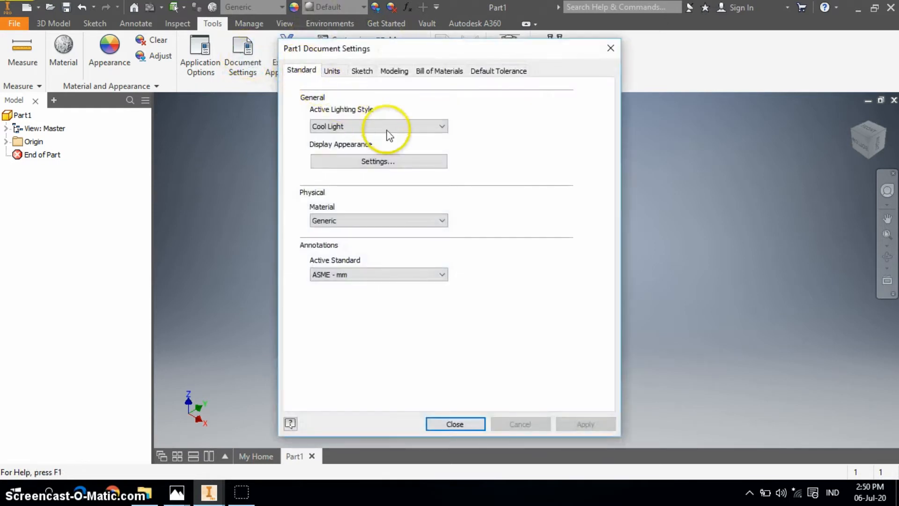
pyautogui.click(443, 126)
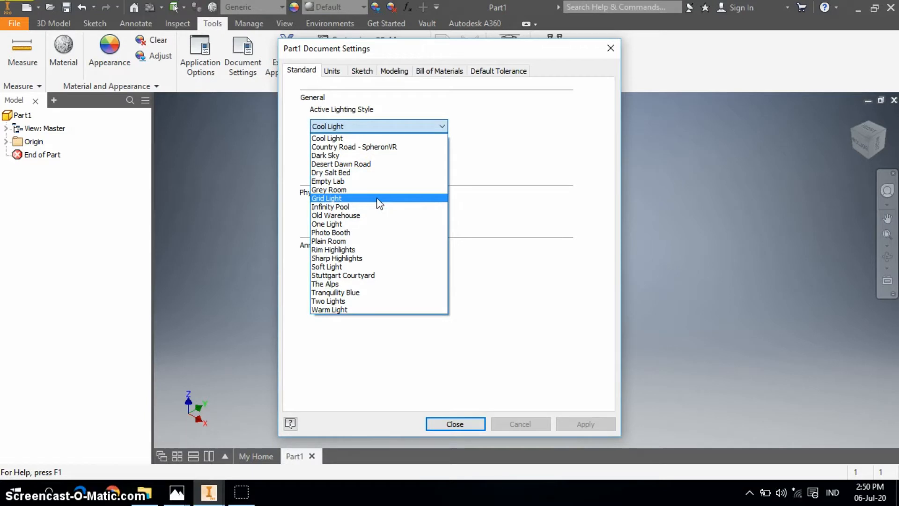
pyautogui.click(358, 225)
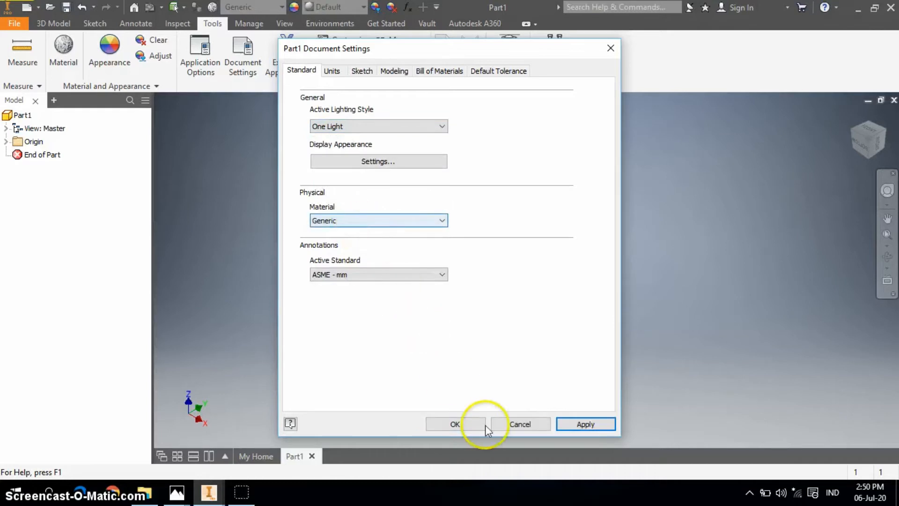
pyautogui.click(586, 424)
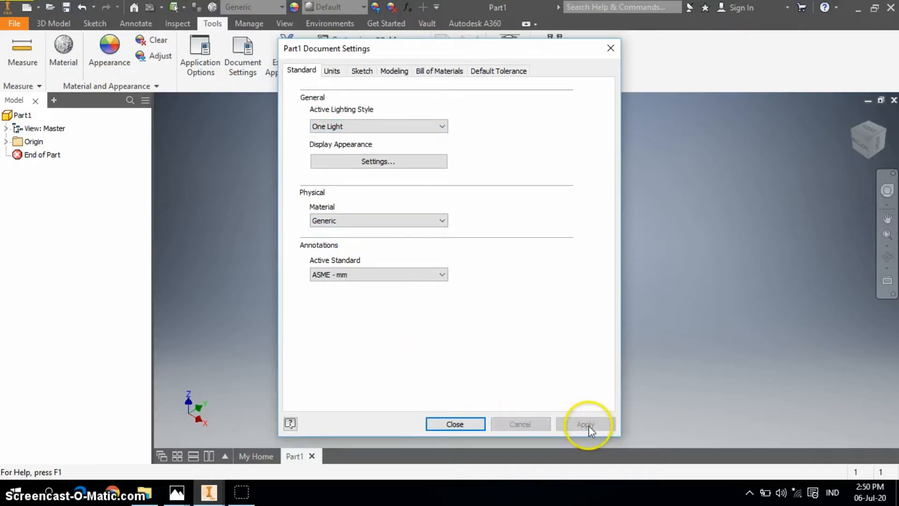
pyautogui.click(467, 419)
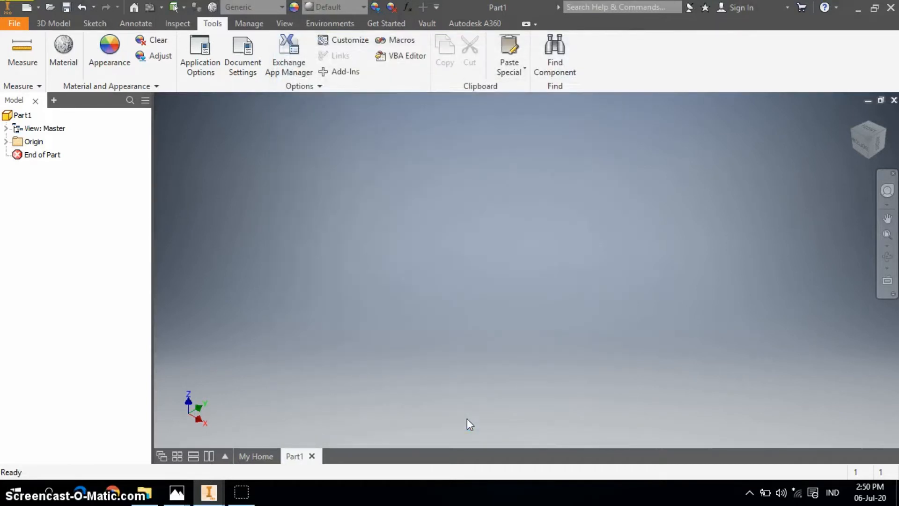
# Try the Infinity Pool lighting style for Part1 through its document settings, applying it and closing the settings.
pyautogui.click(241, 58)
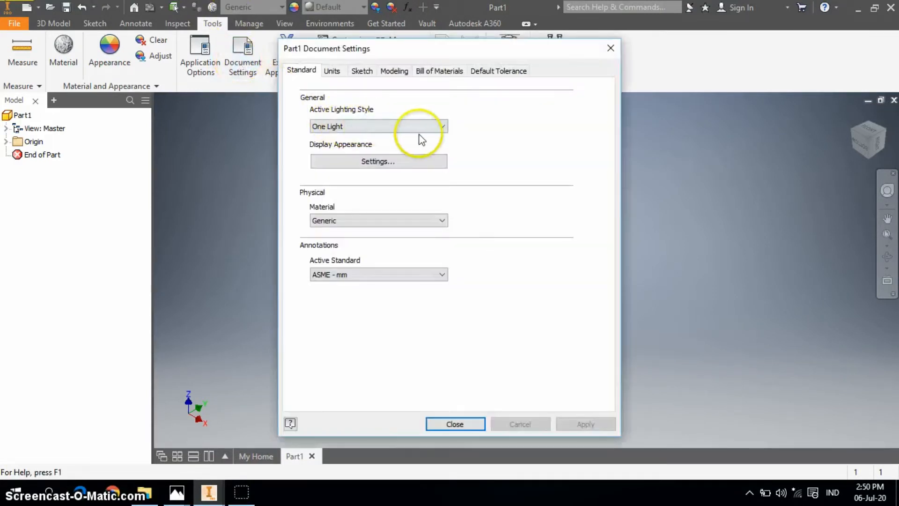
pyautogui.click(441, 128)
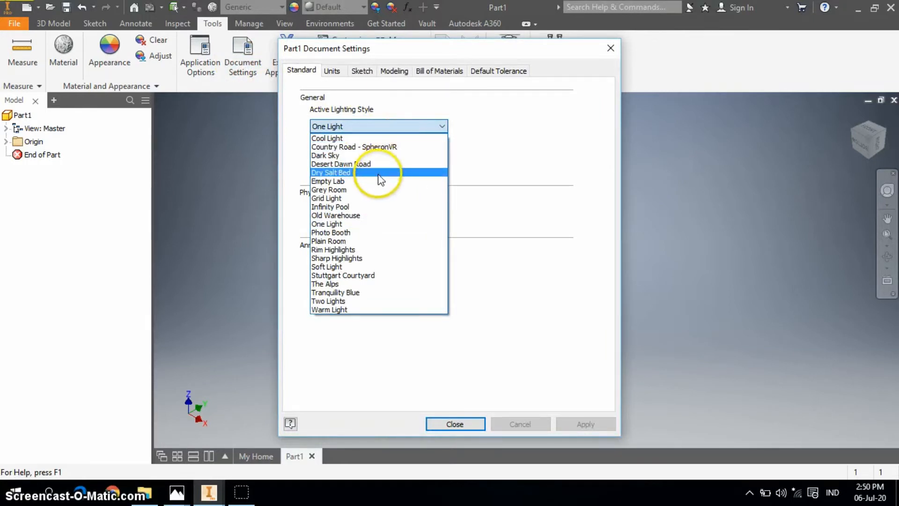
pyautogui.click(377, 207)
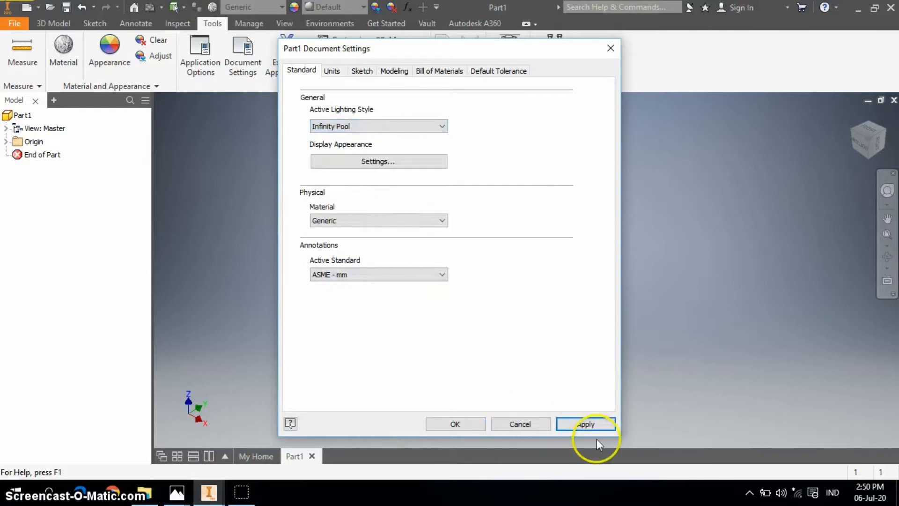
pyautogui.click(593, 423)
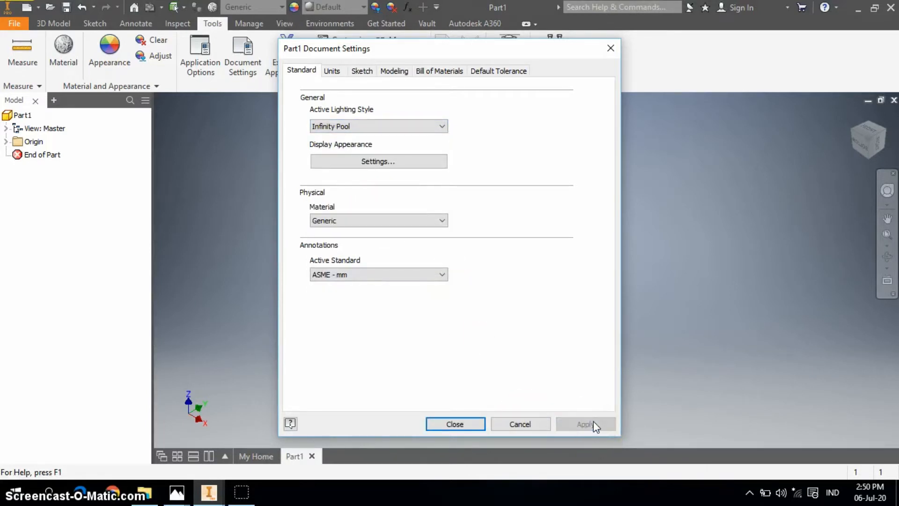
pyautogui.click(452, 423)
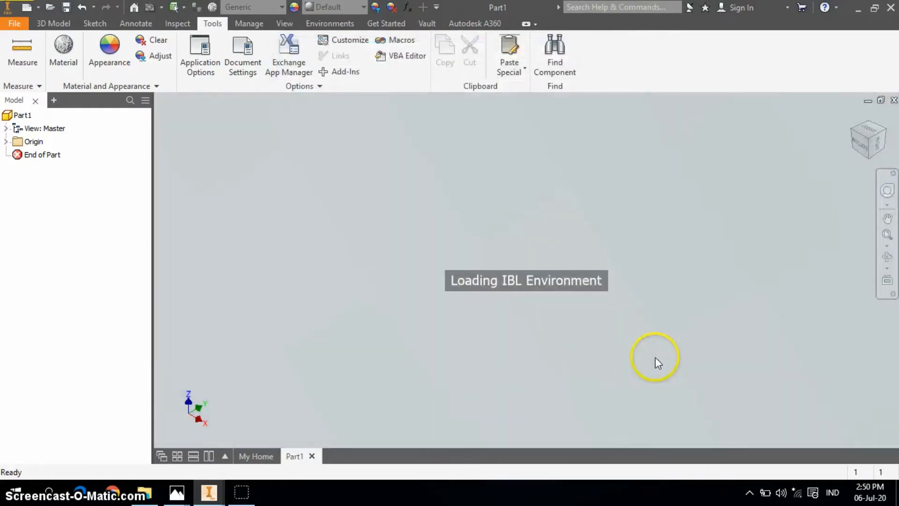
# Set the active lighting style of Part1 to Grid Light in the document settings, apply it and close the settings.
pyautogui.click(243, 57)
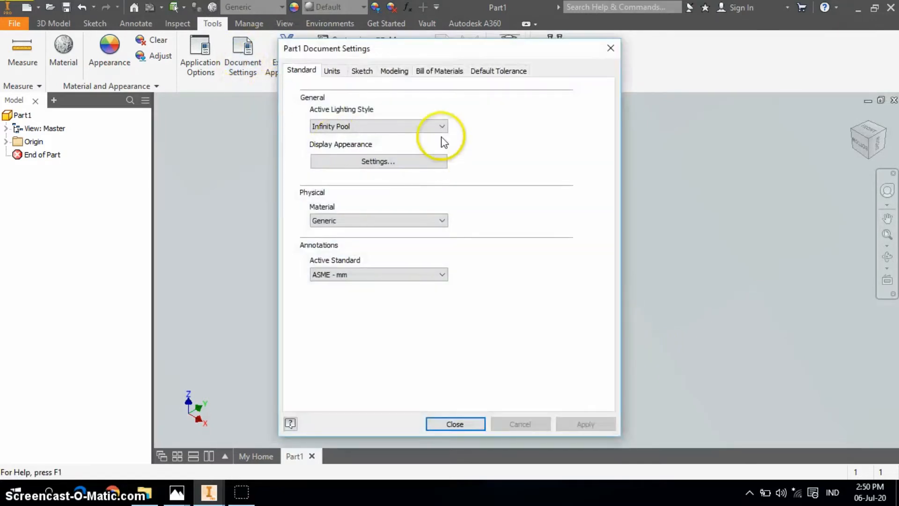
pyautogui.click(442, 128)
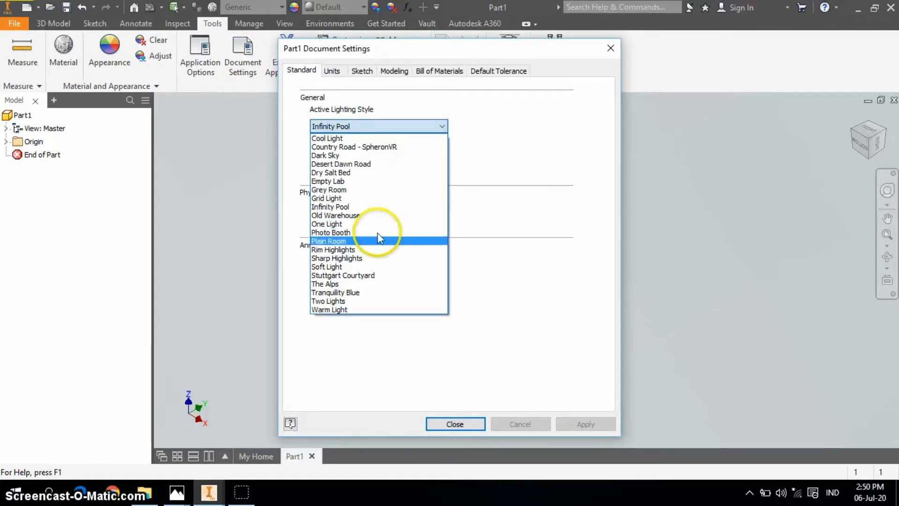
pyautogui.click(364, 201)
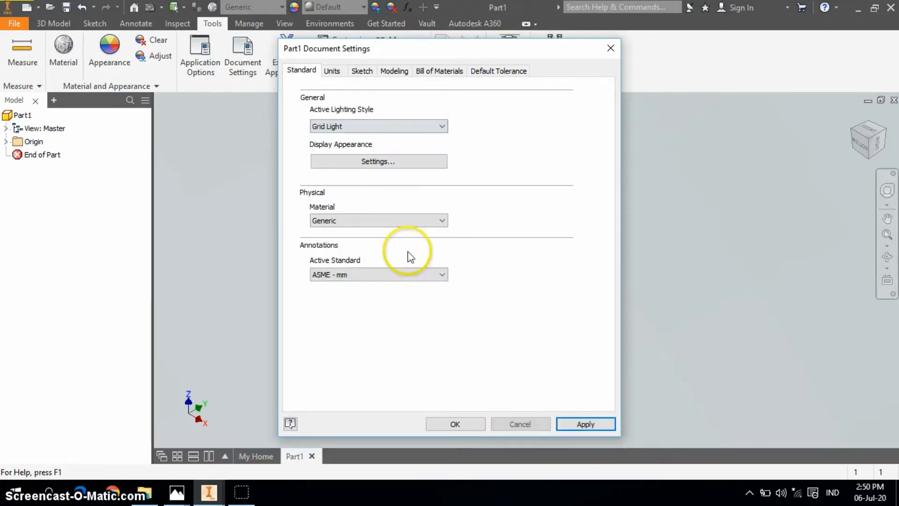
pyautogui.click(608, 424)
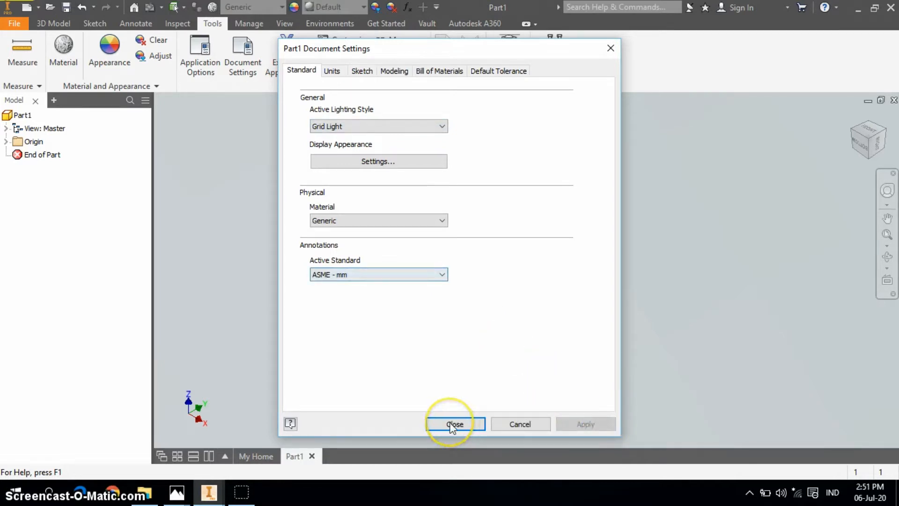
pyautogui.click(450, 424)
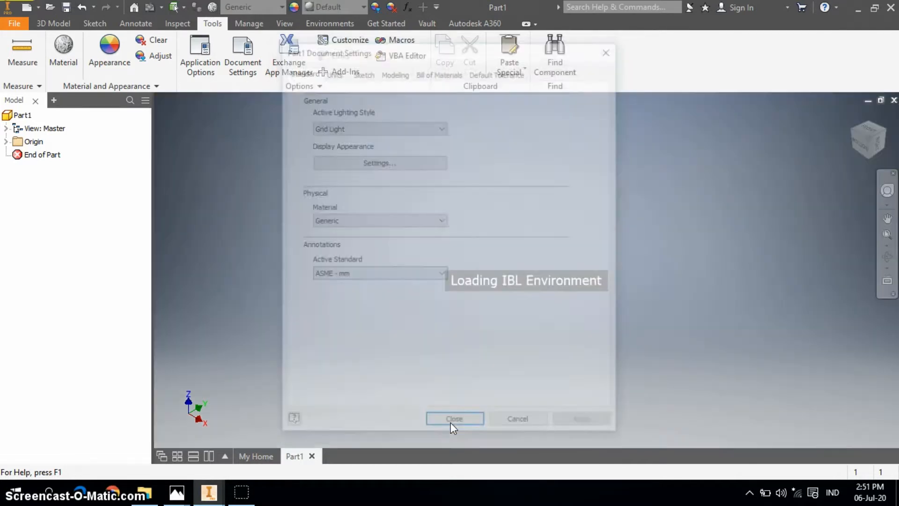
pyautogui.click(435, 324)
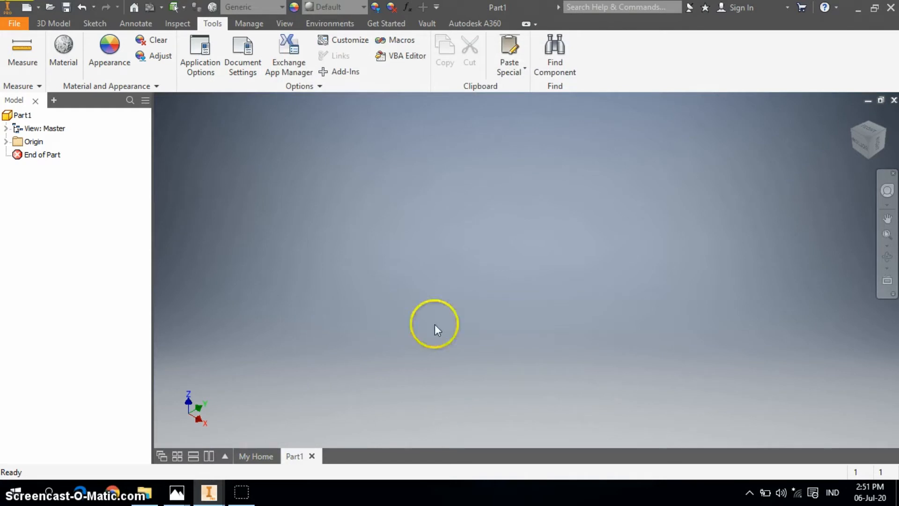
# Choose millimeter as length unit and degree as angle unit in the Part1 document settings, look over the sketch settings, and apply and close.
pyautogui.click(243, 51)
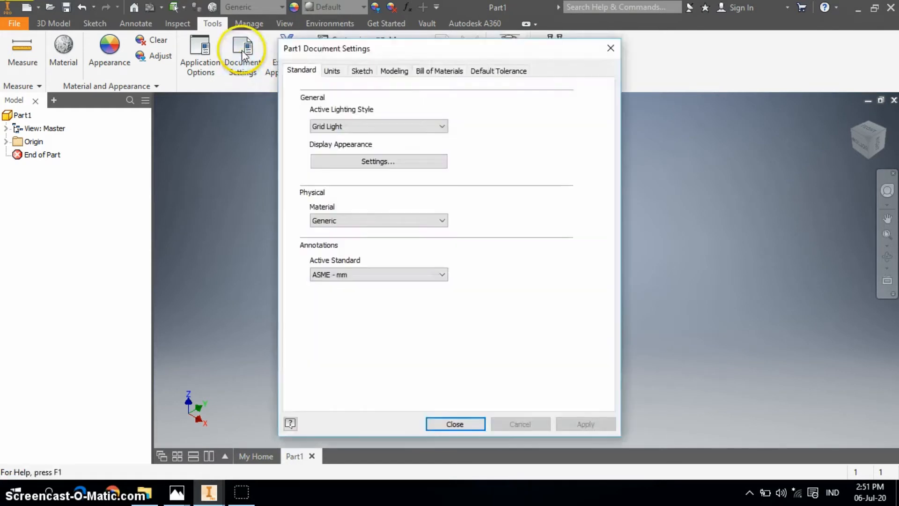
pyautogui.click(331, 72)
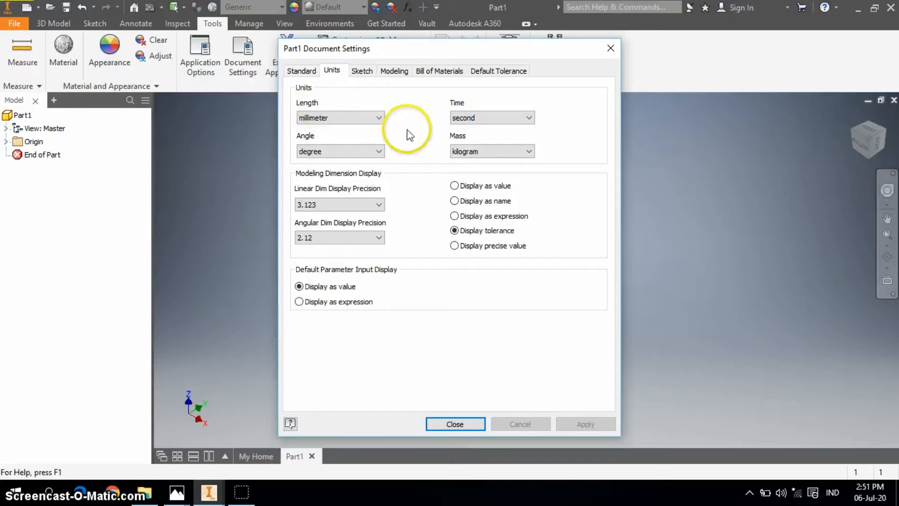
pyautogui.click(378, 118)
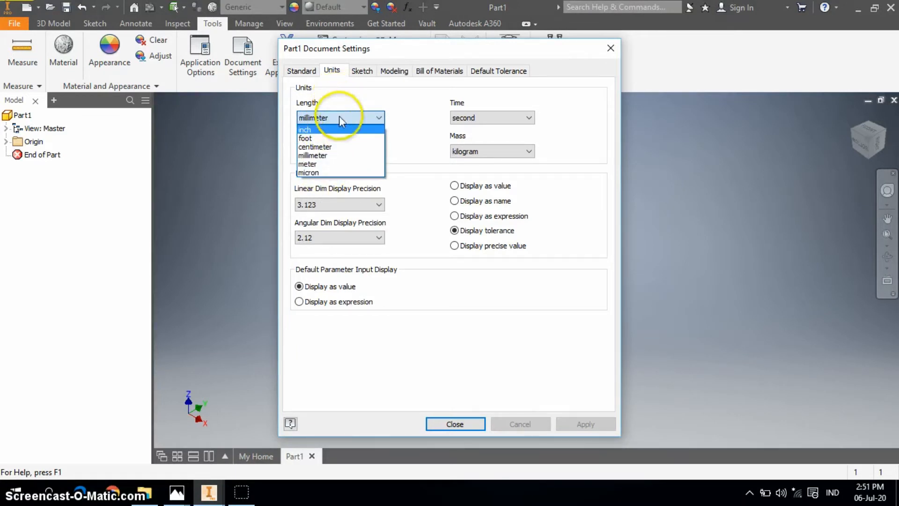
pyautogui.click(336, 157)
pyautogui.click(377, 151)
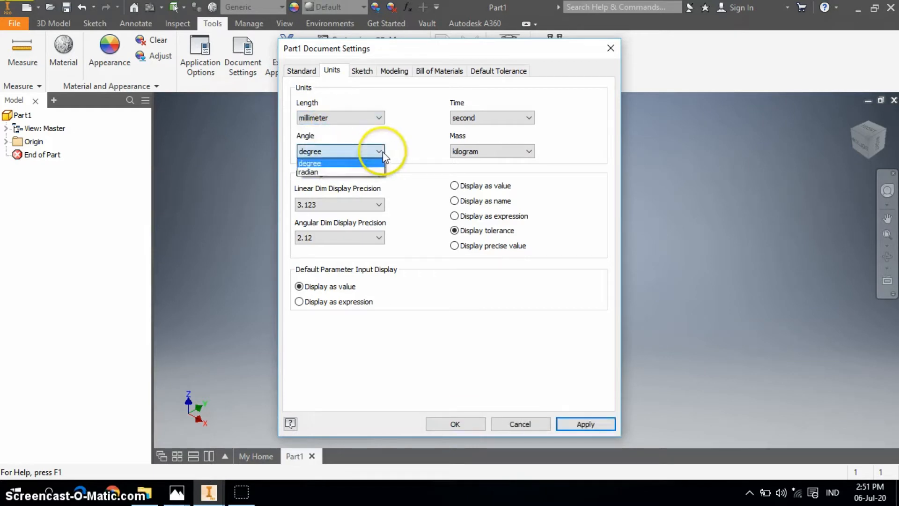
pyautogui.click(357, 164)
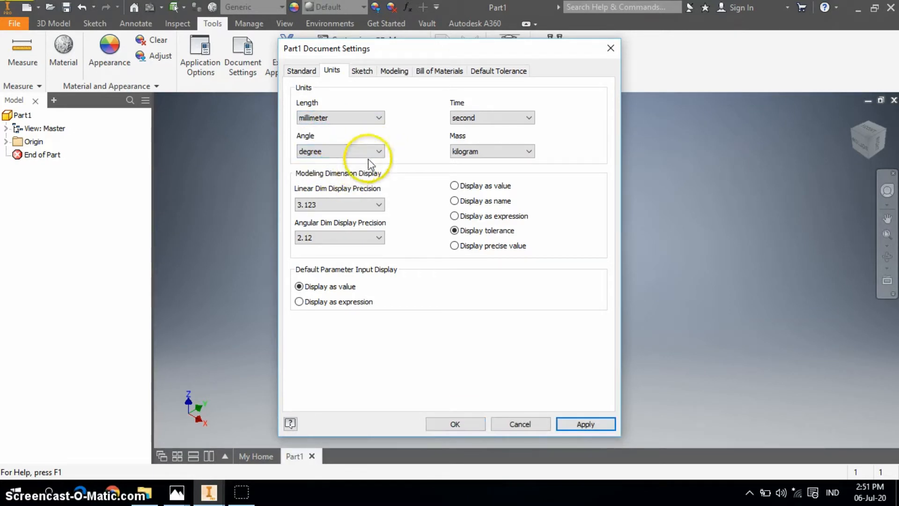
pyautogui.click(362, 72)
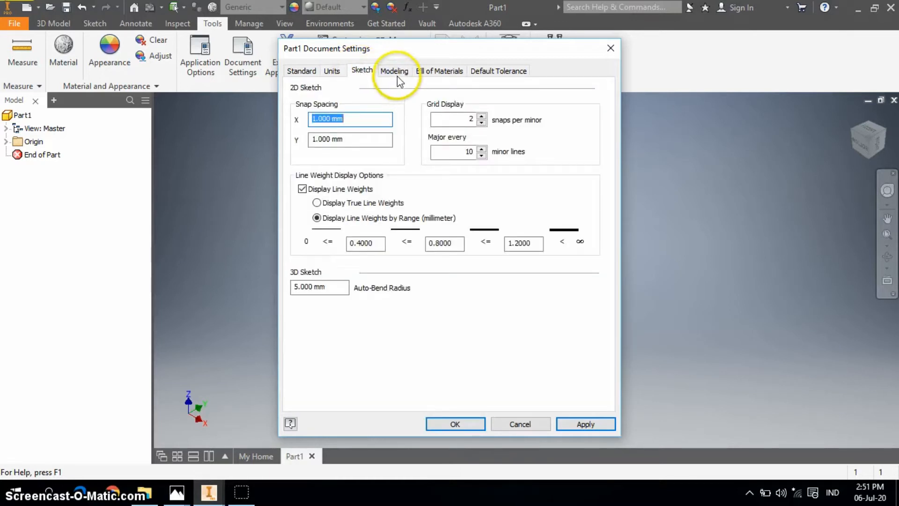
pyautogui.click(603, 426)
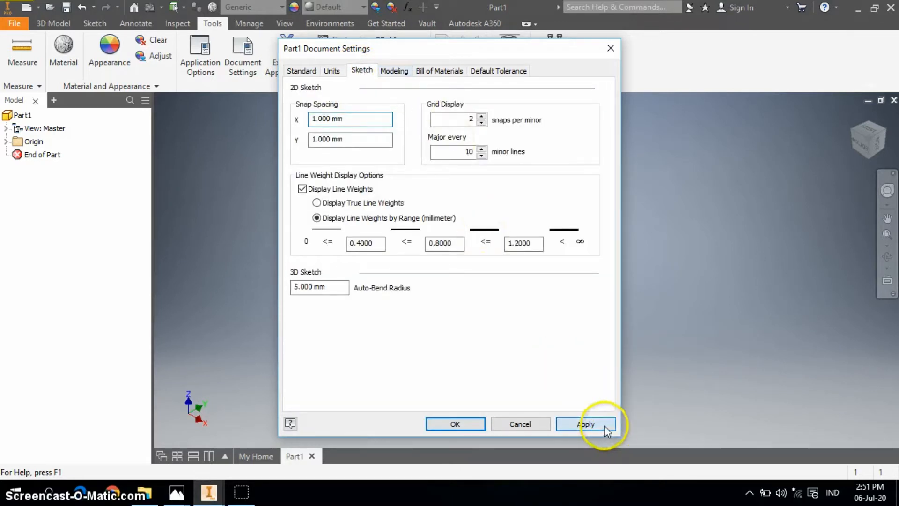
pyautogui.click(452, 425)
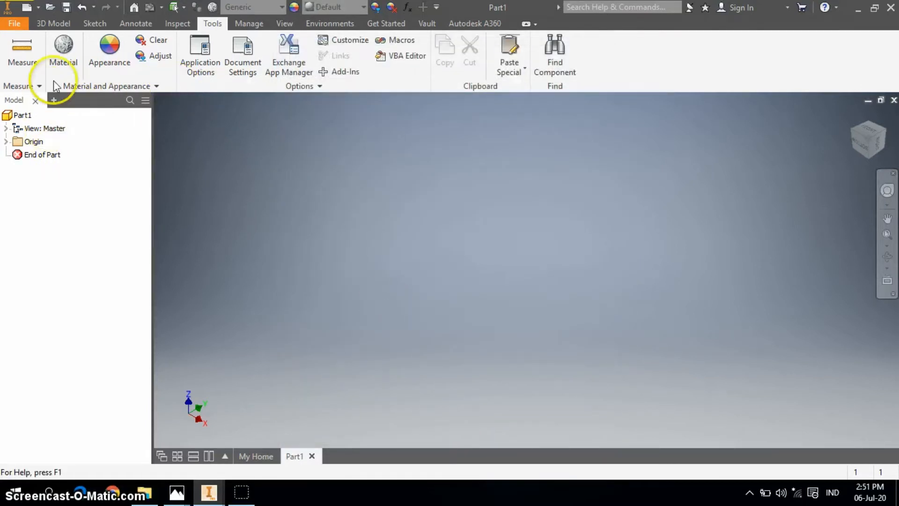
# Examine the 3D modeling tools for creating and modifying features, including Extrude and Hole, and the options for defining work planes.
pyautogui.click(56, 19)
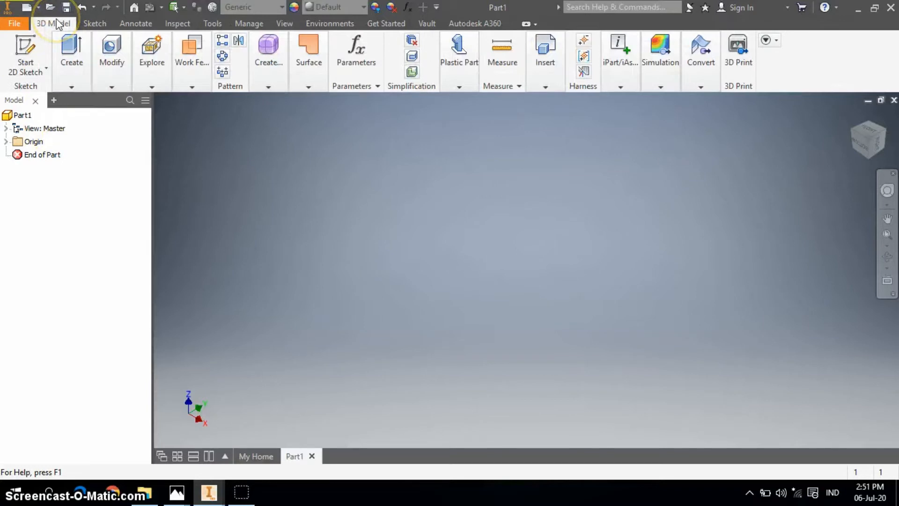
pyautogui.click(73, 62)
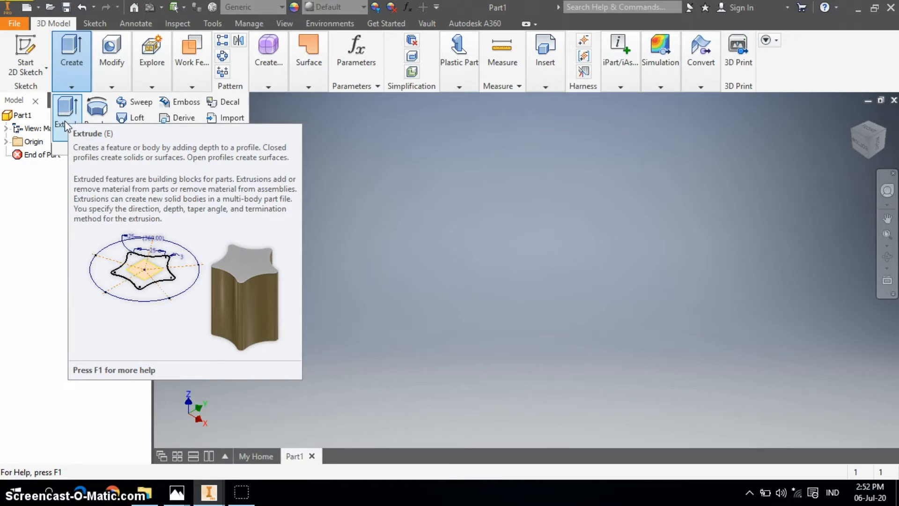
pyautogui.click(67, 115)
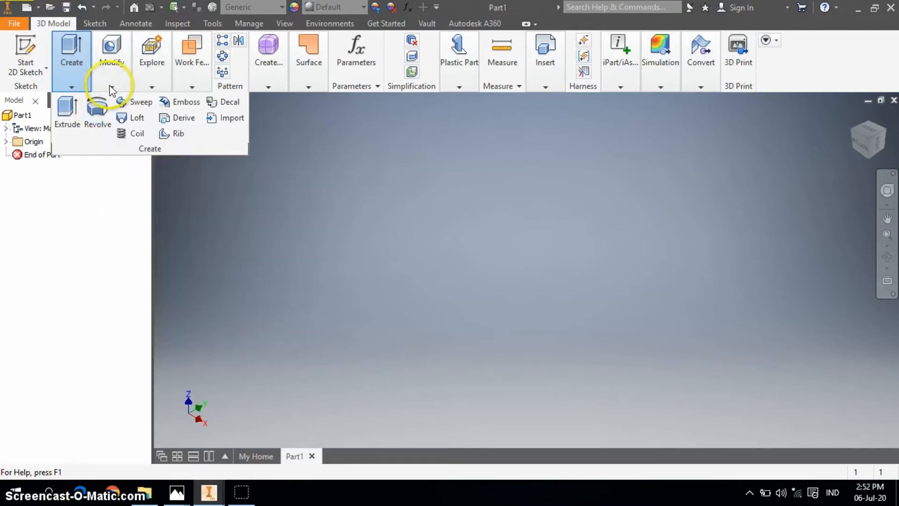
pyautogui.click(111, 86)
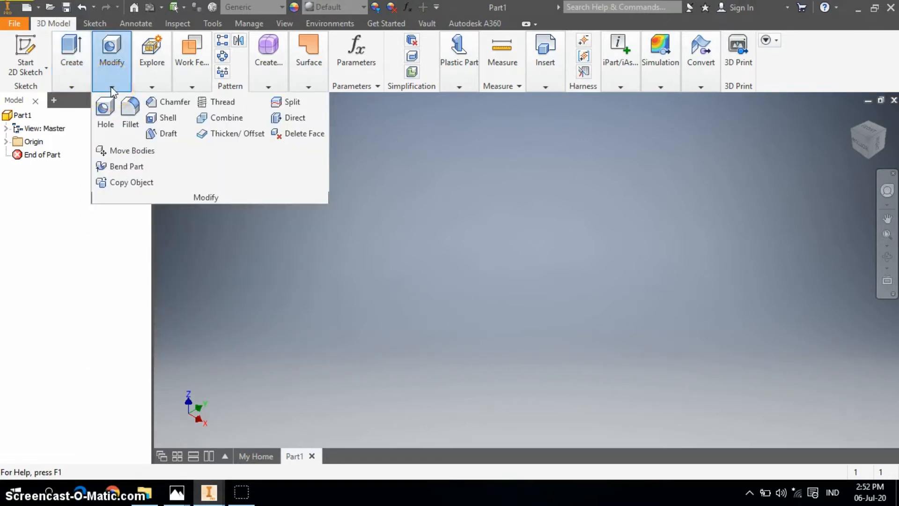
pyautogui.click(105, 109)
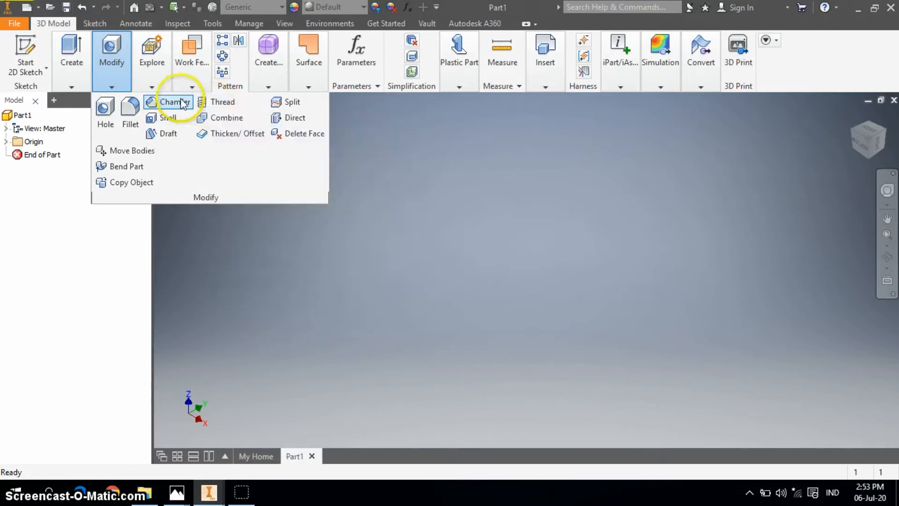
pyautogui.click(193, 83)
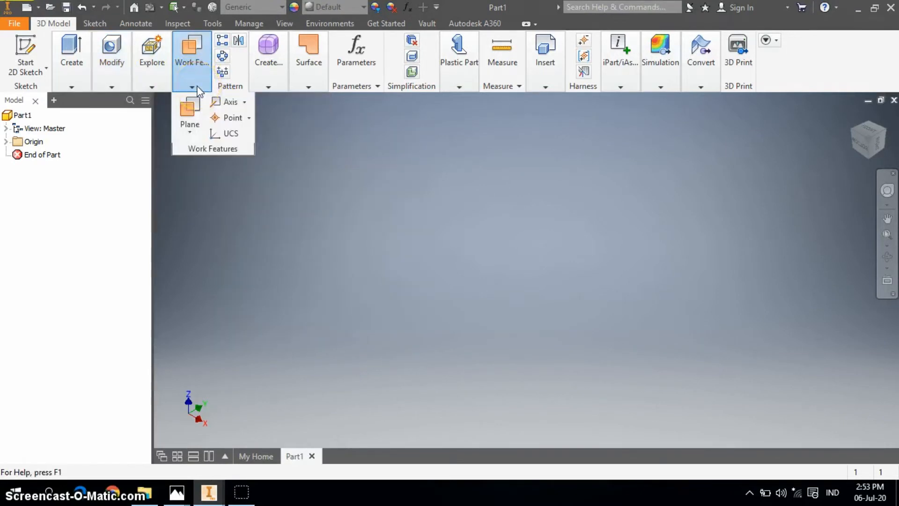
pyautogui.click(189, 133)
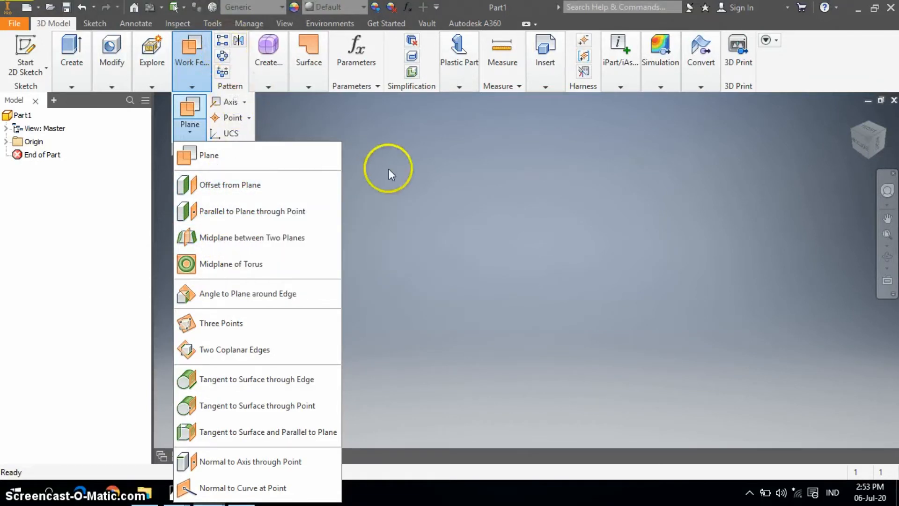
pyautogui.click(404, 163)
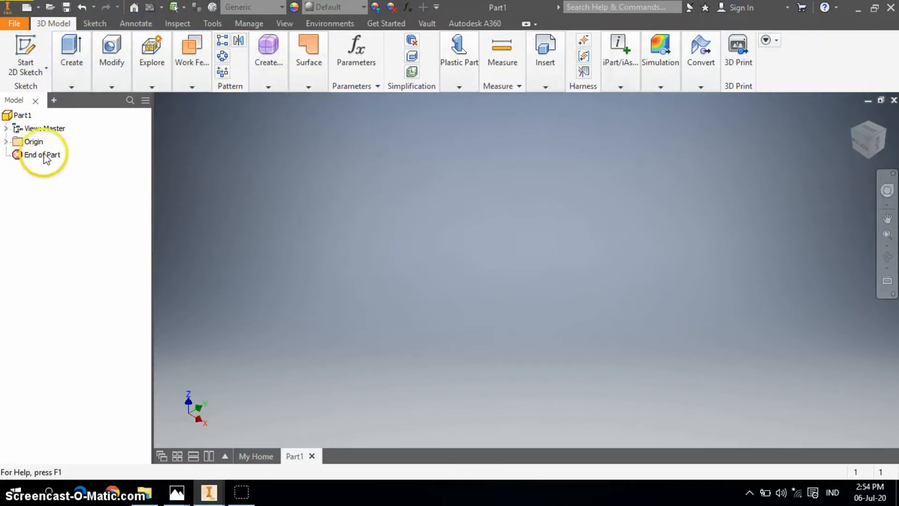
# Start a new 2D sketch on the XY origin plane of the empty part.
pyautogui.click(58, 87)
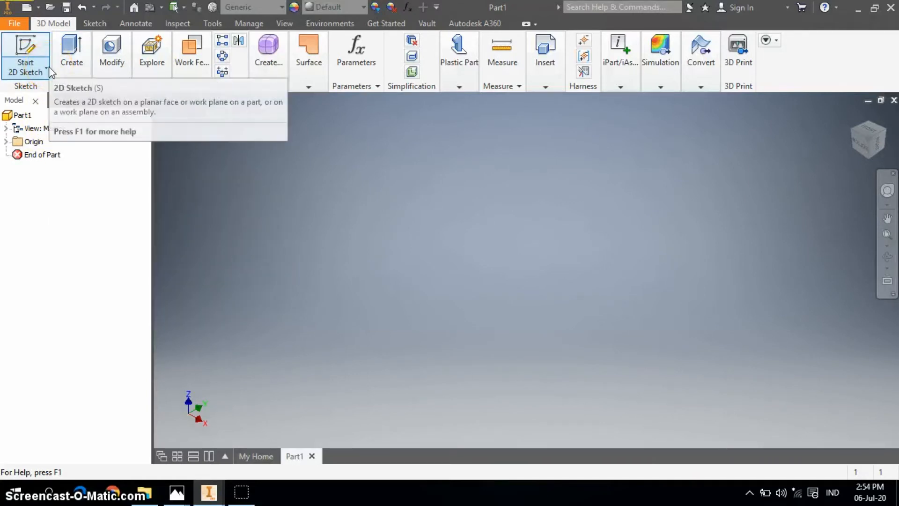
pyautogui.click(48, 69)
pyautogui.click(50, 92)
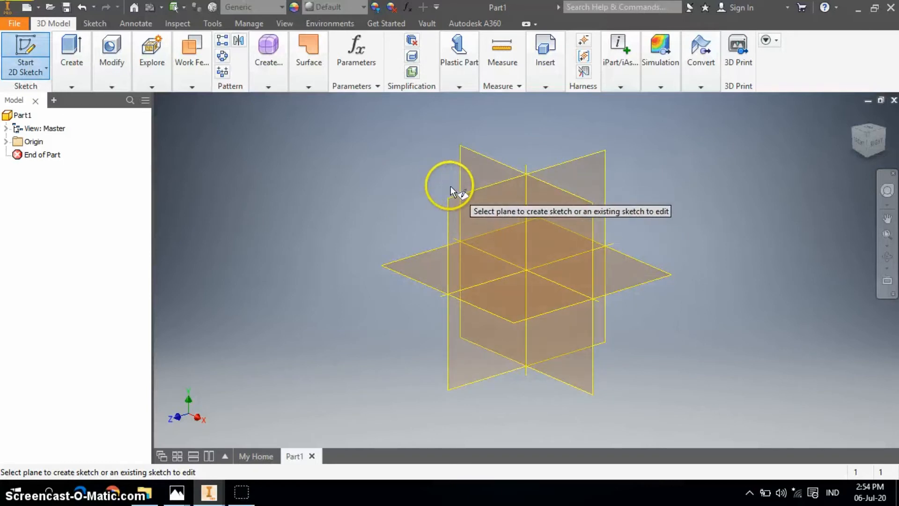
pyautogui.click(466, 166)
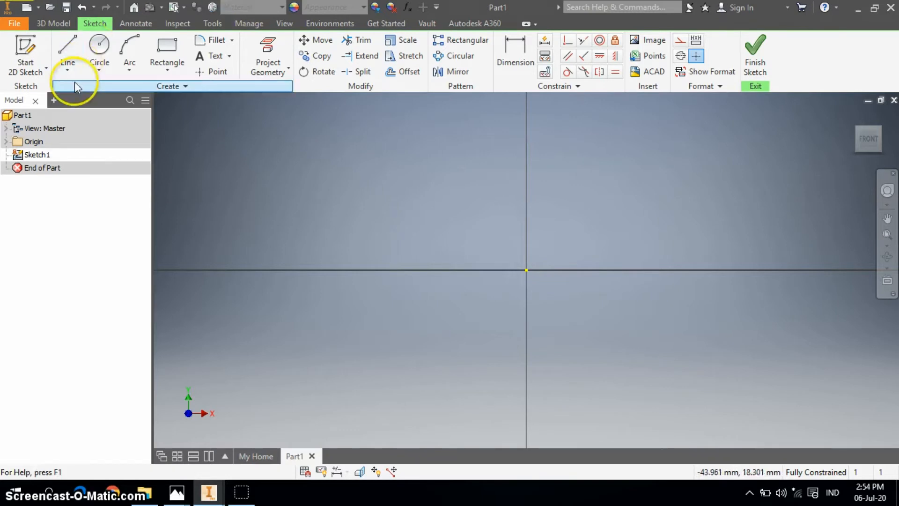
# Draw a 50 mm line from the sketch origin, inclined upward at 77 degrees to the horizontal axis.
pyautogui.click(63, 55)
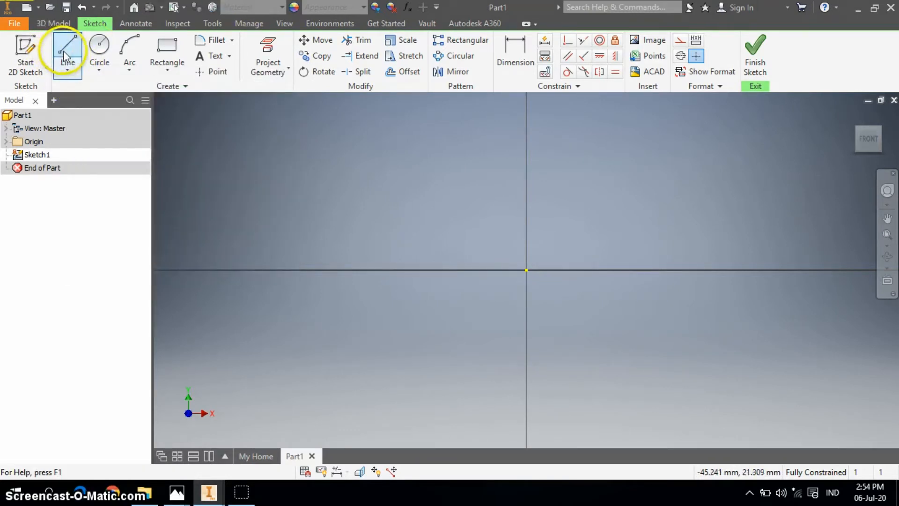
pyautogui.click(65, 51)
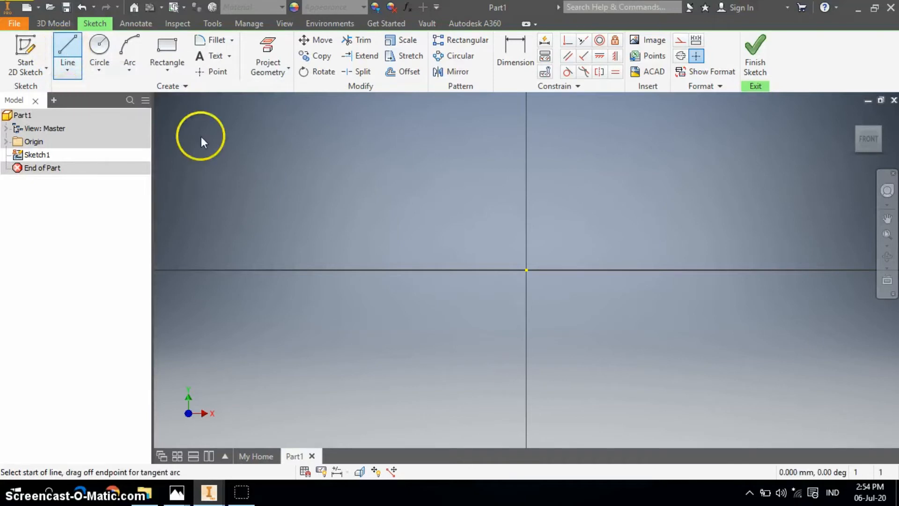
pyautogui.click(526, 270)
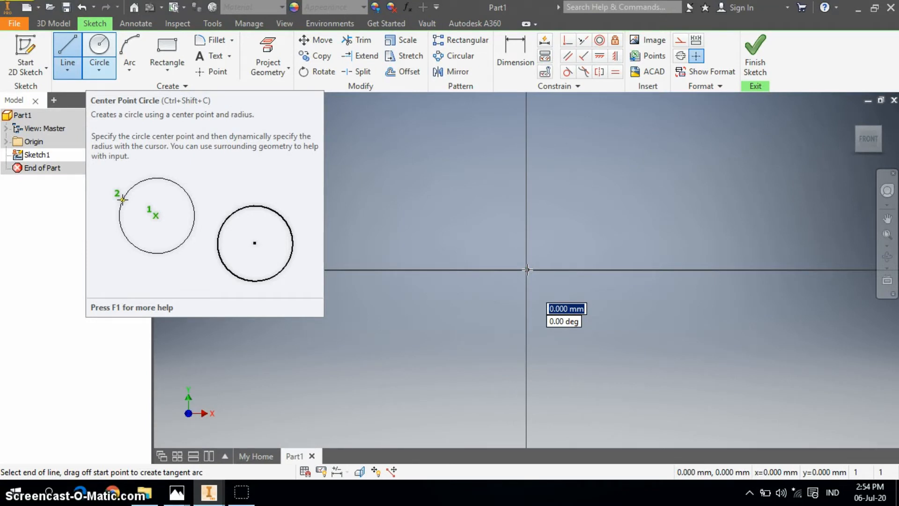
pyautogui.write('50')
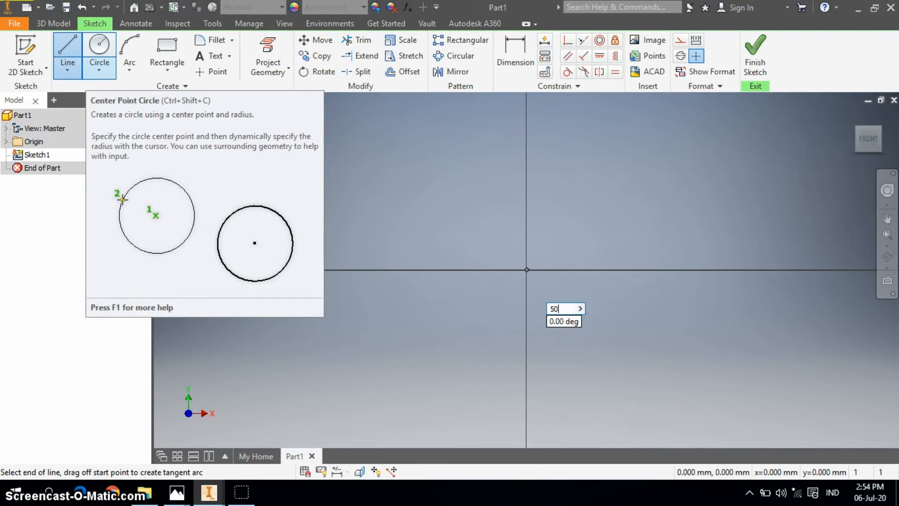
pyautogui.press('Tab')
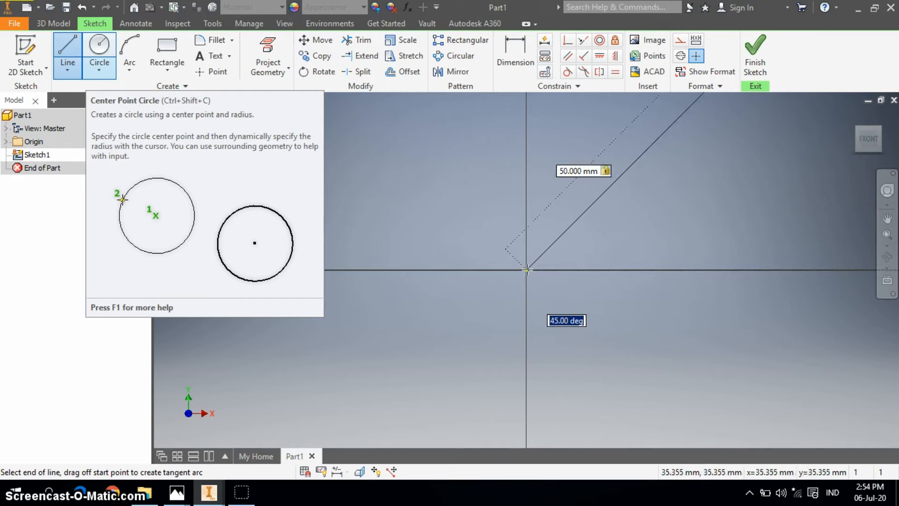
pyautogui.write('77')
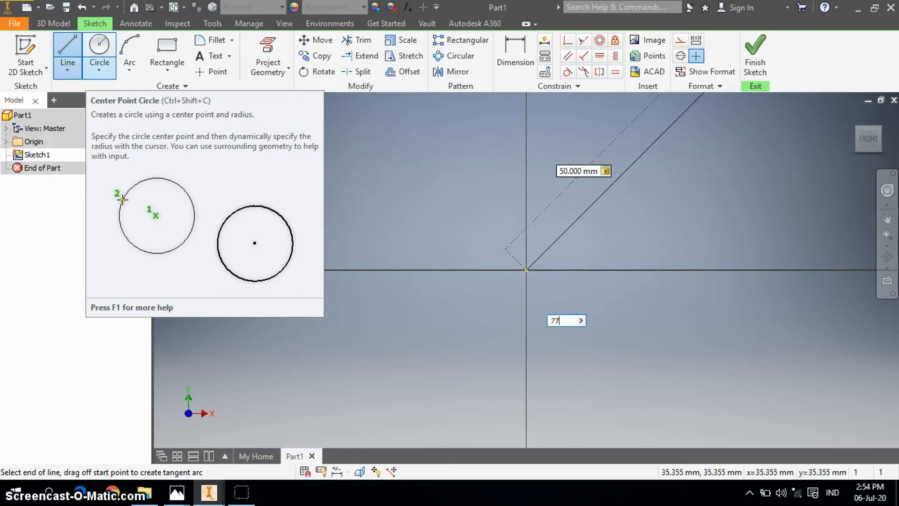
pyautogui.press('Tab')
pyautogui.press('Return')
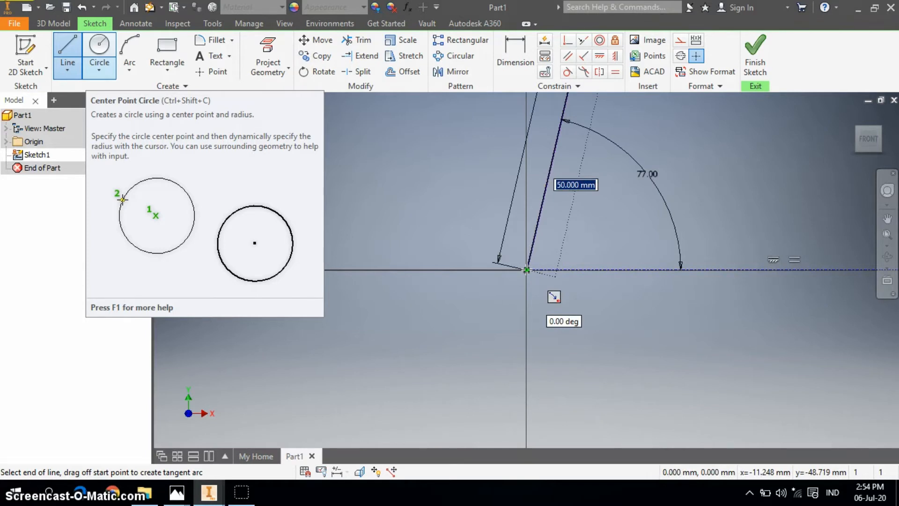
pyautogui.press('Escape')
pyautogui.press('Escape')
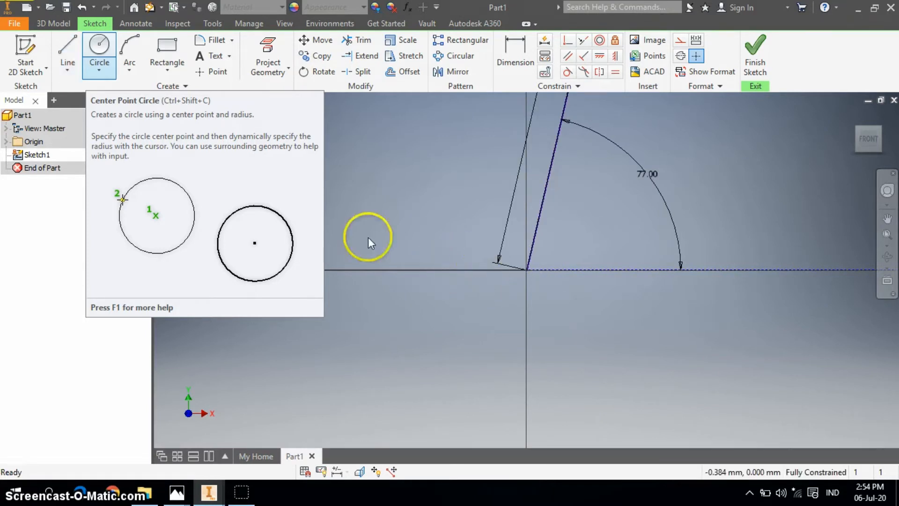
# Draw a second line from the origin, 15 mm long, pointing down-left at 121 degrees below the positive horizontal axis.
pyautogui.click(68, 47)
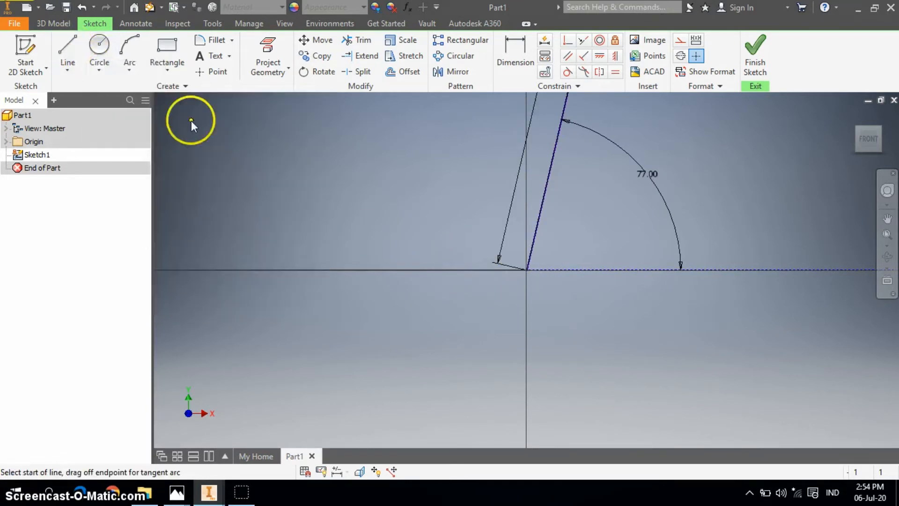
pyautogui.click(527, 270)
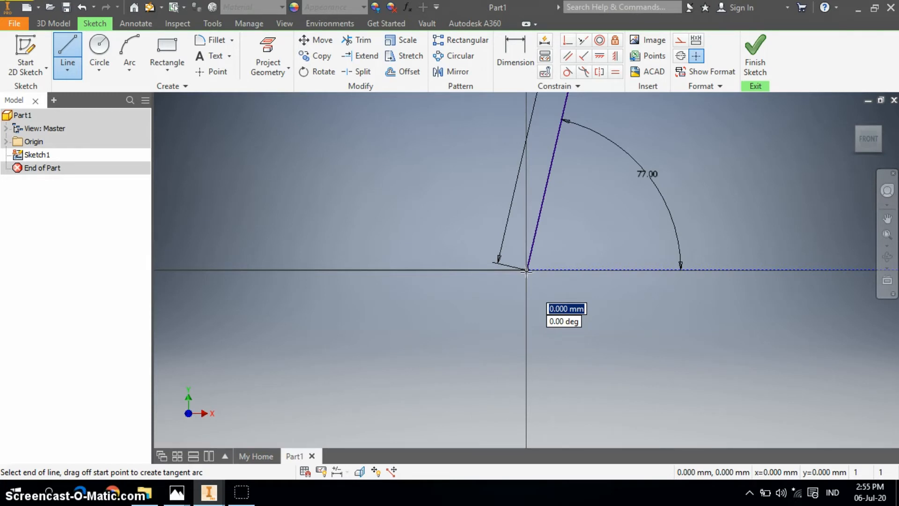
pyautogui.write('15')
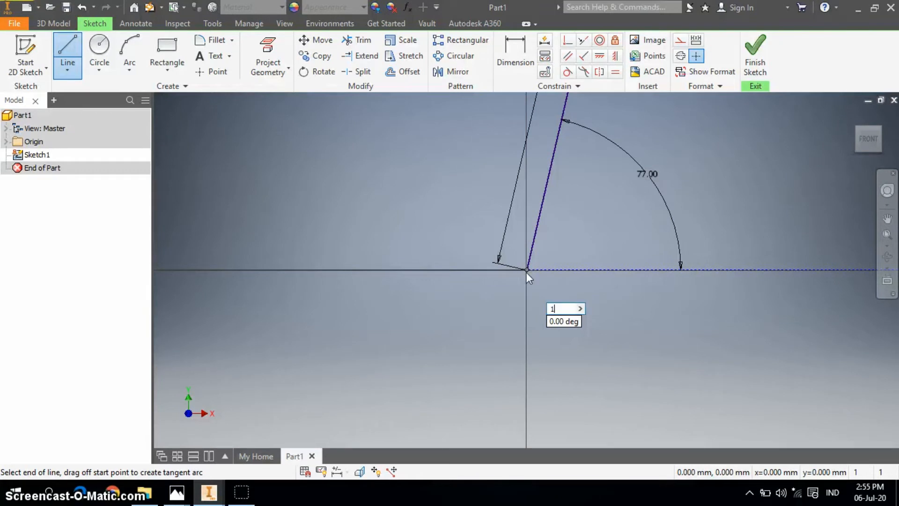
pyautogui.press('Tab')
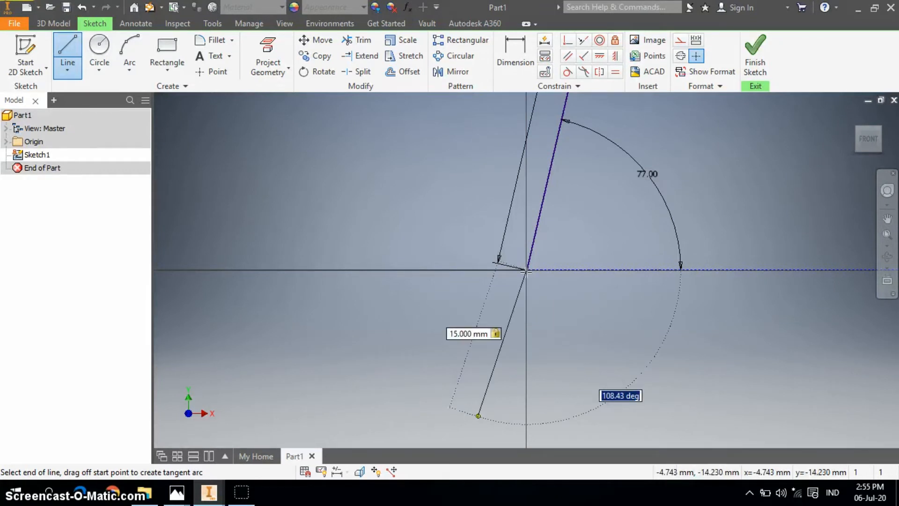
pyautogui.write('121')
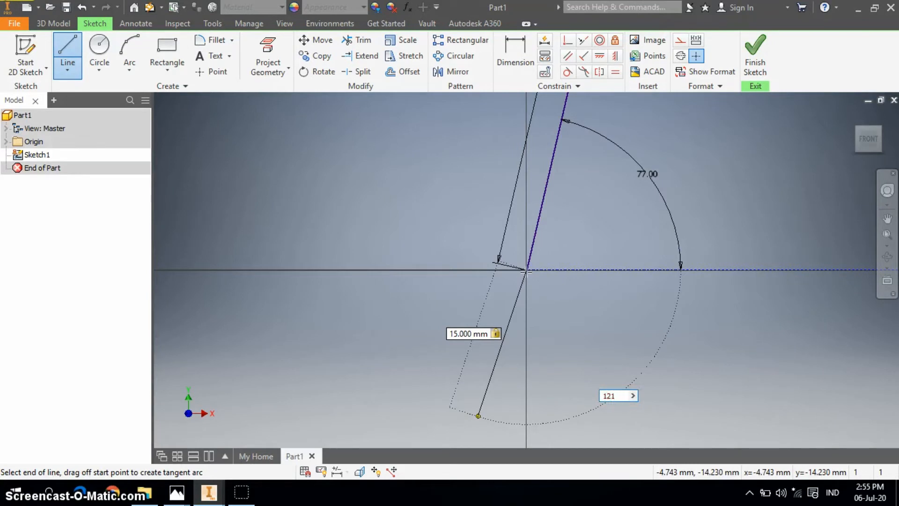
pyautogui.press('Return')
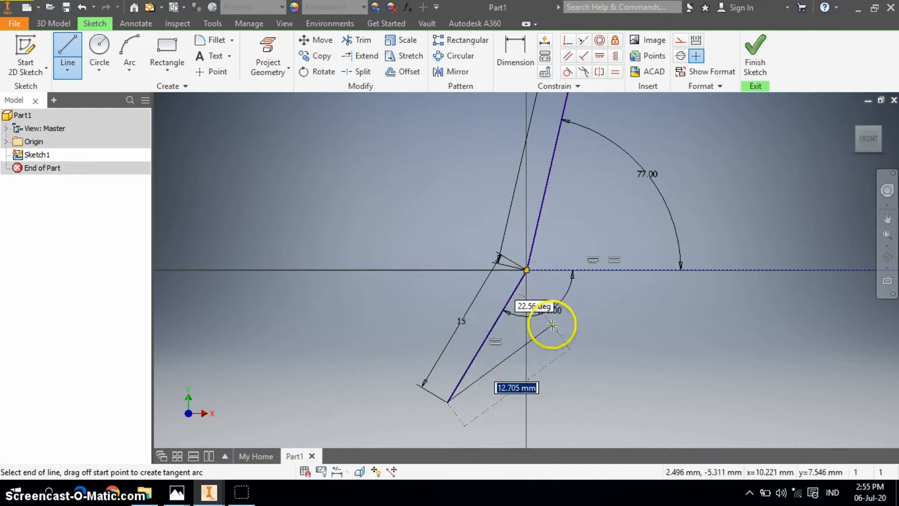
pyautogui.press('Escape')
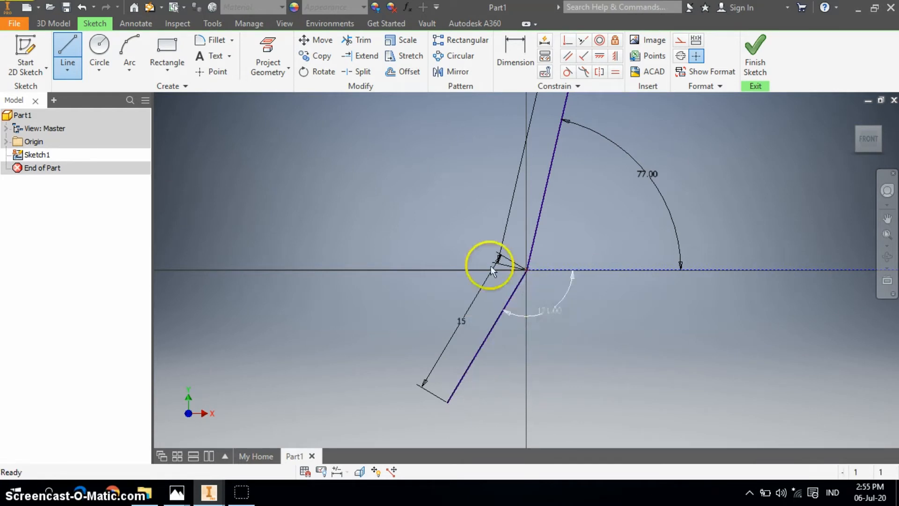
# Draw a center point circle with a diameter of 60 mm centered on the sketch origin.
pyautogui.click(99, 47)
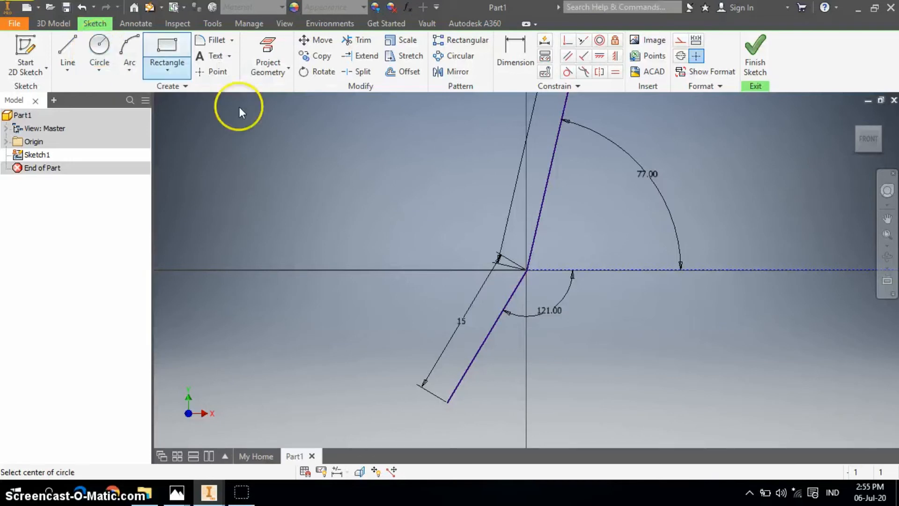
pyautogui.click(527, 270)
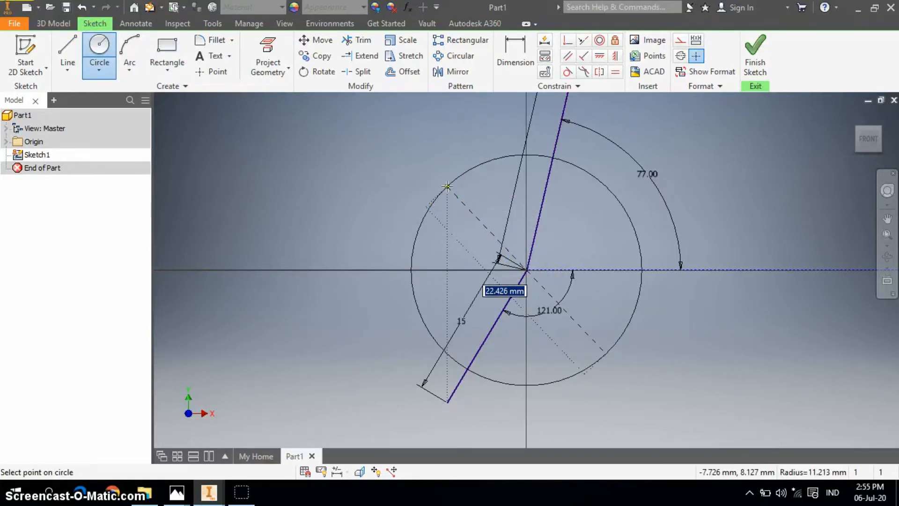
pyautogui.write('60')
pyautogui.press('Return')
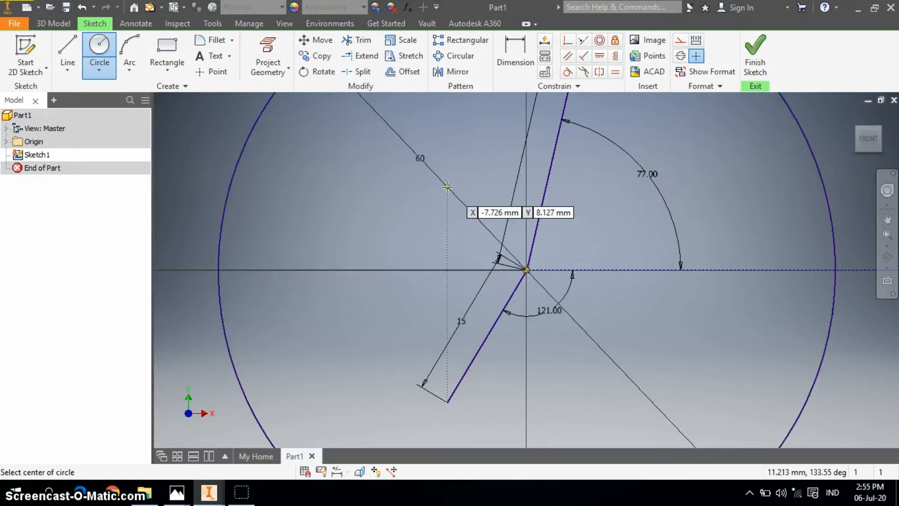
pyautogui.scroll(1, 550, 281)
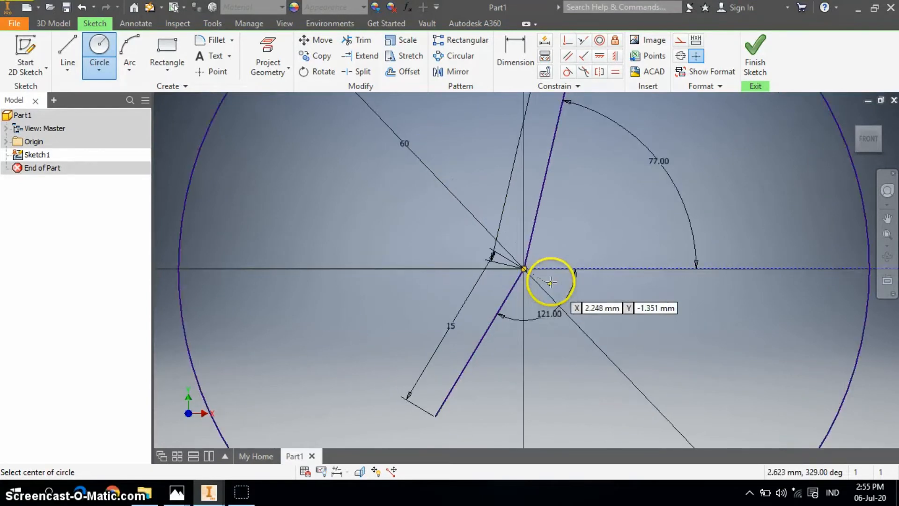
# Draw a two-point rectangle of 15 by 15 mm from the origin toward the upper left.
pyautogui.click(172, 71)
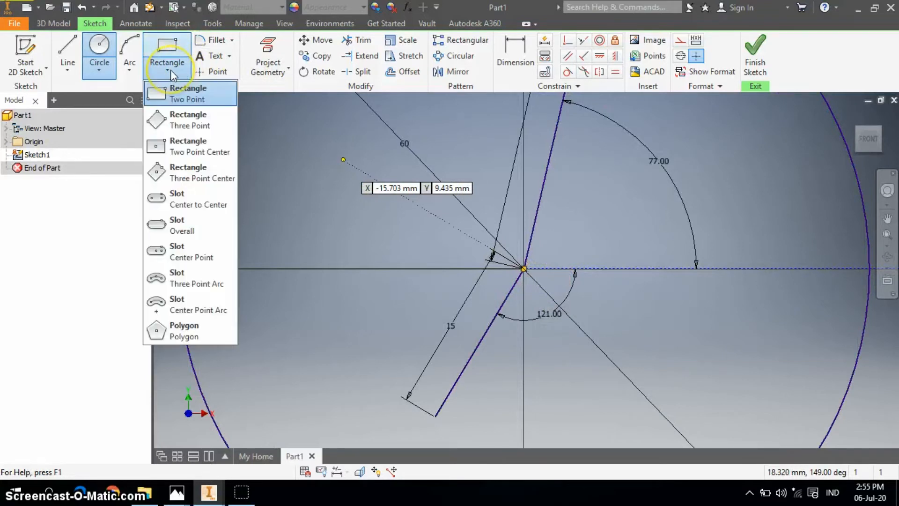
pyautogui.click(180, 95)
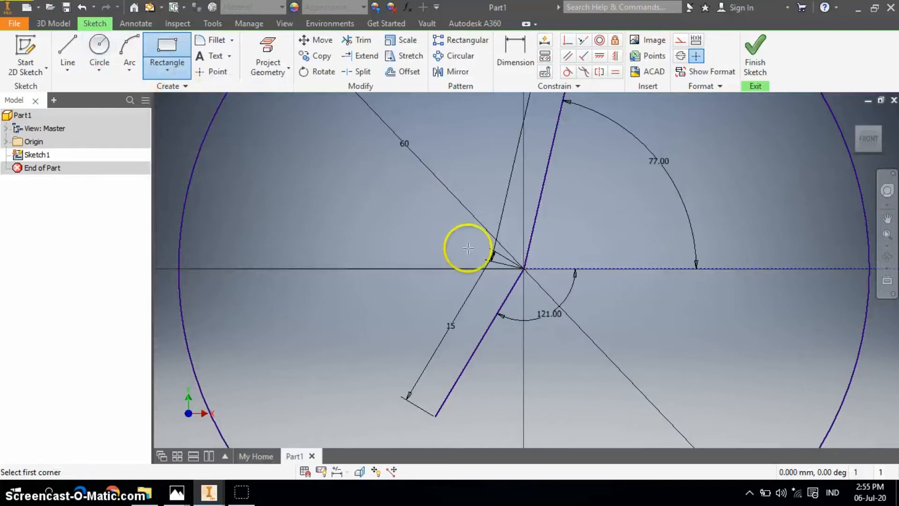
pyautogui.click(523, 269)
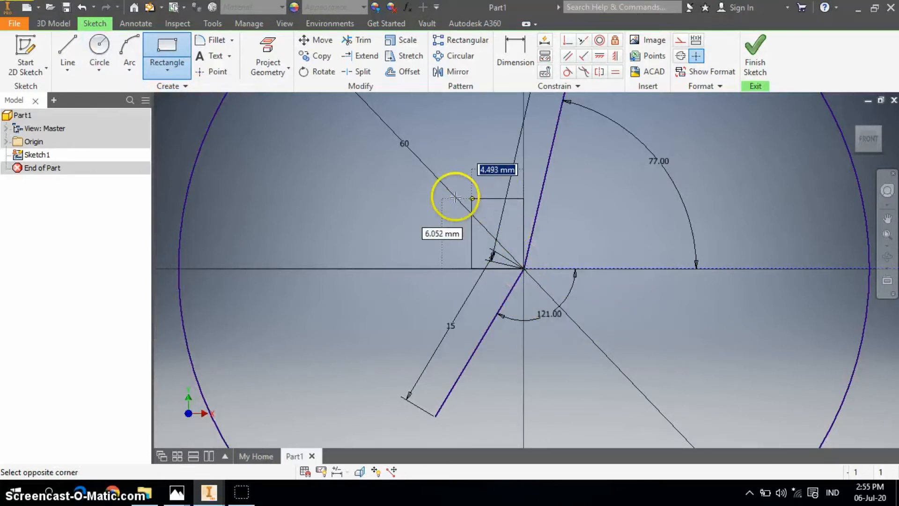
pyautogui.write('15')
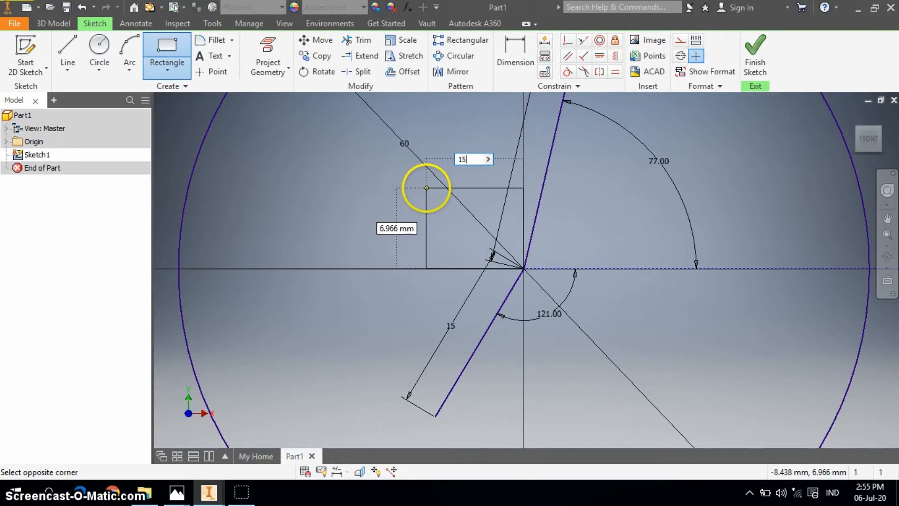
pyautogui.press('Tab')
pyautogui.write('15')
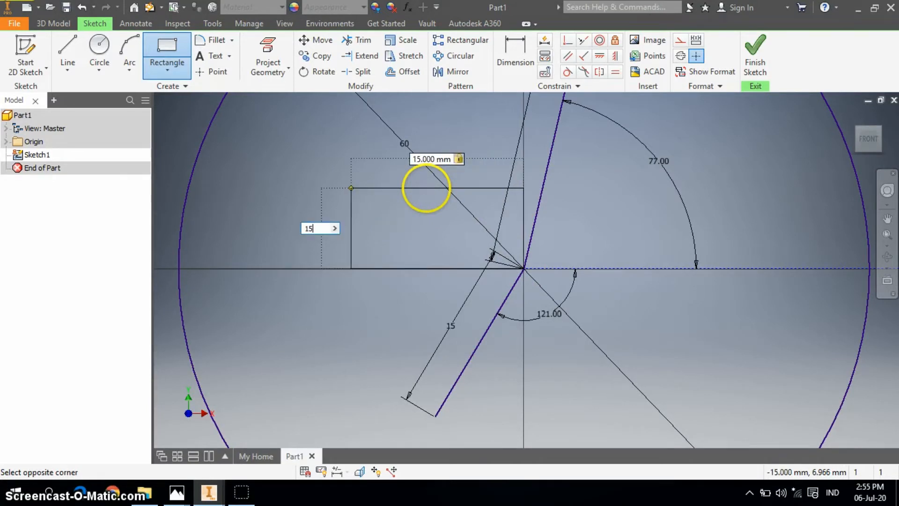
pyautogui.press('Return')
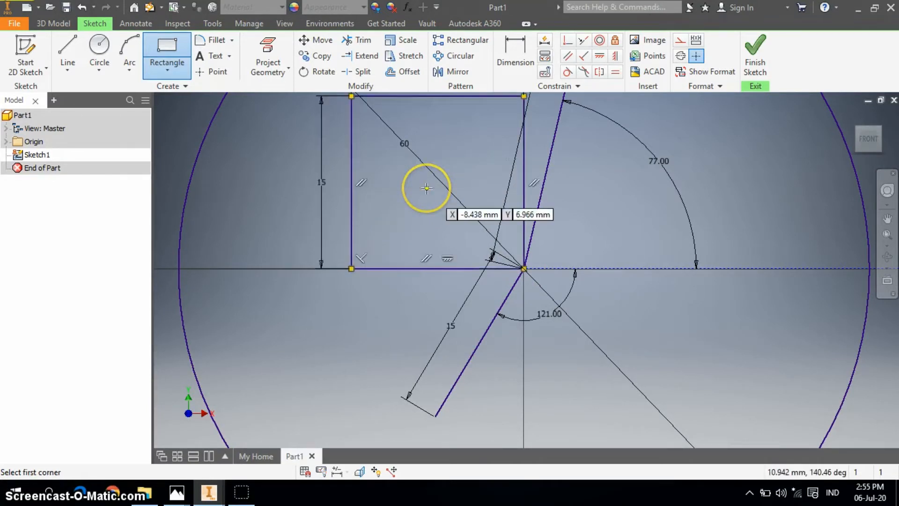
pyautogui.scroll(-3, 555, 218)
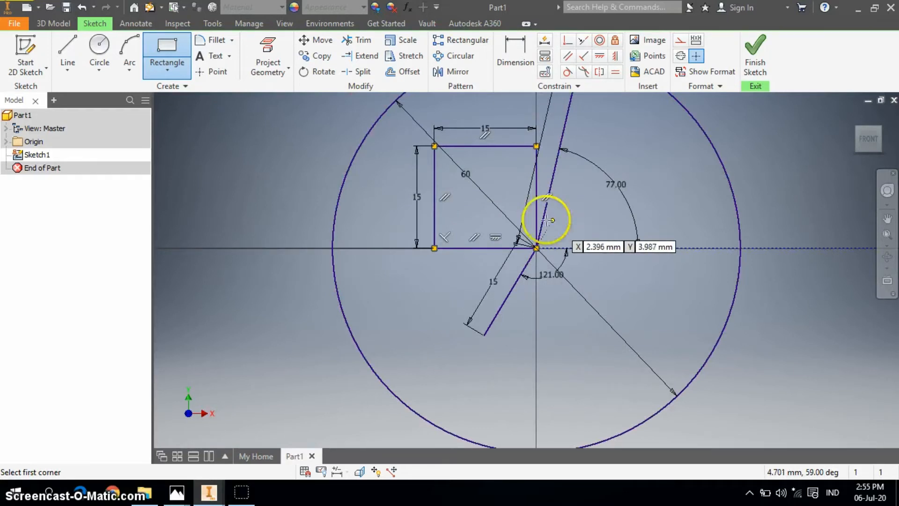
# Round all four corners of the 15 mm square with 3 mm radius fillets and close the 2D fillet settings.
pyautogui.click(216, 43)
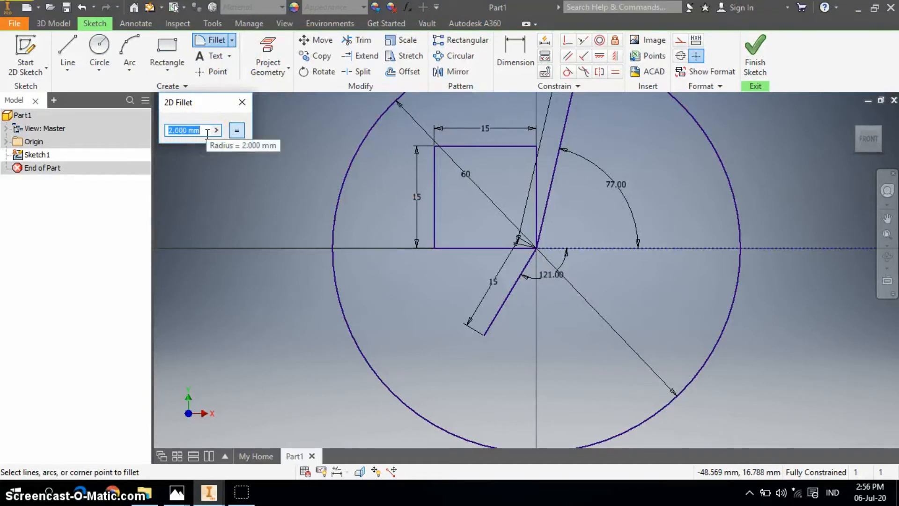
pyautogui.write('3')
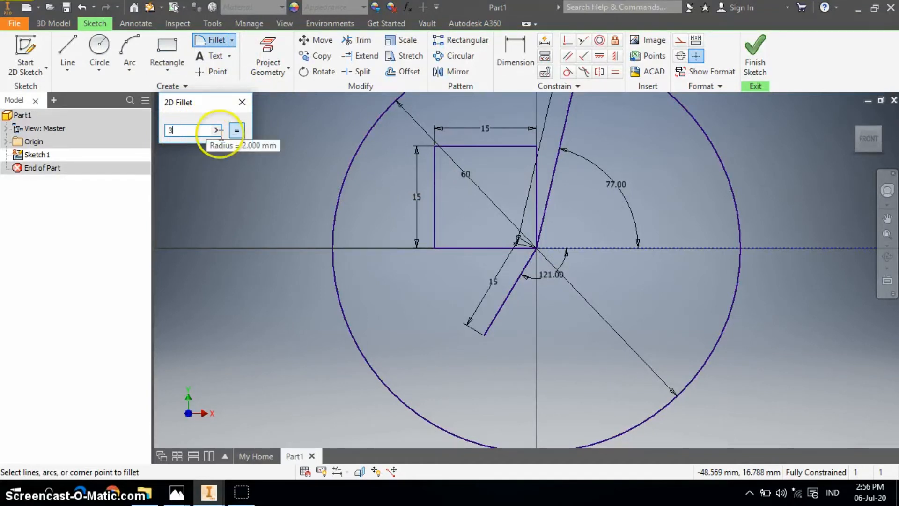
pyautogui.click(432, 168)
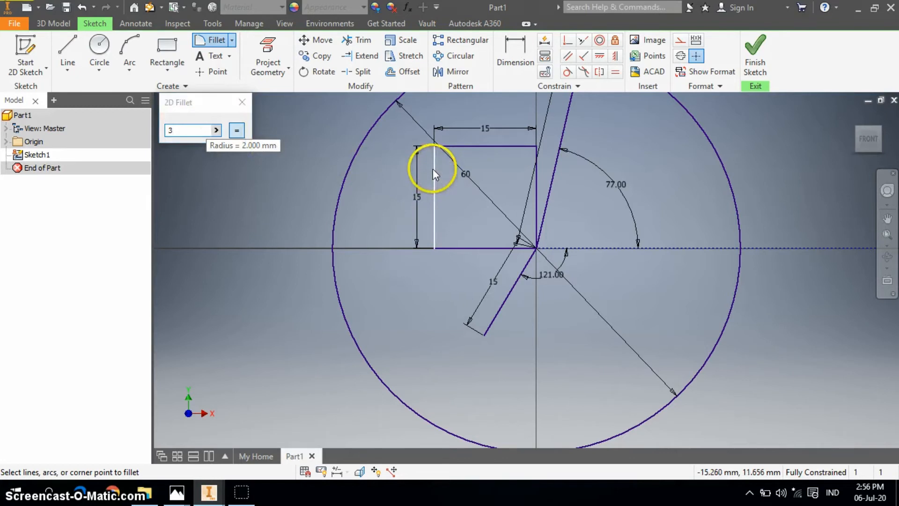
pyautogui.click(457, 145)
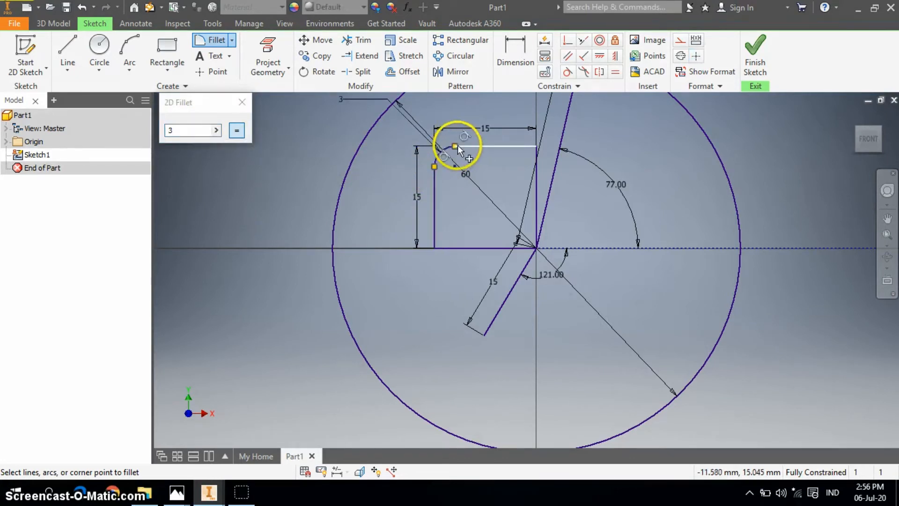
pyautogui.click(434, 225)
pyautogui.click(453, 246)
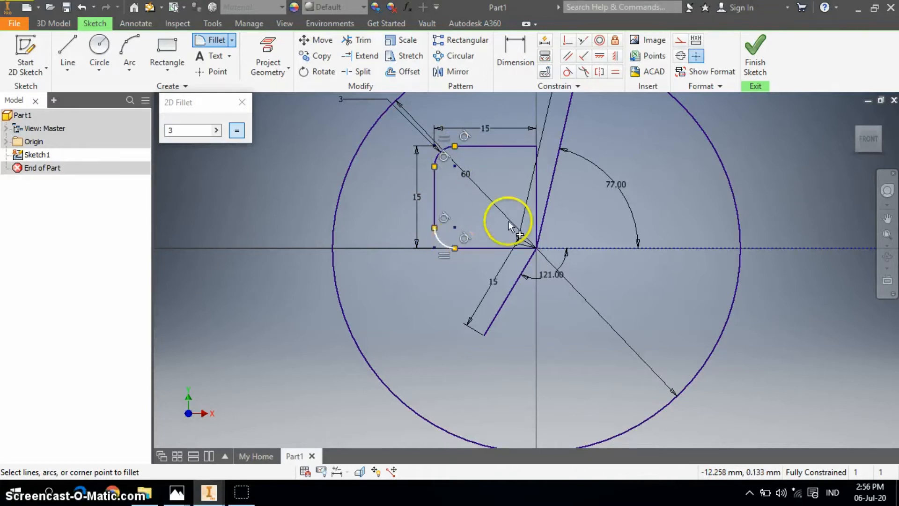
pyautogui.click(518, 153)
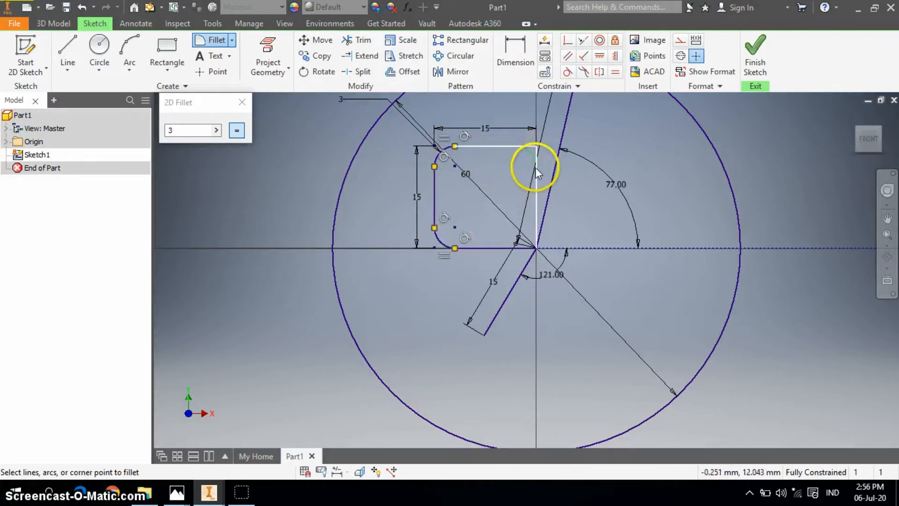
pyautogui.click(536, 197)
pyautogui.click(537, 218)
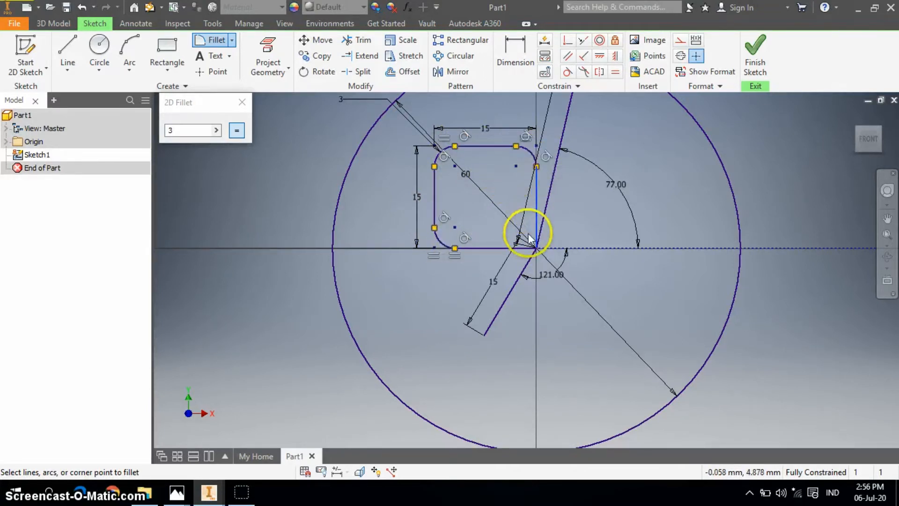
pyautogui.click(518, 248)
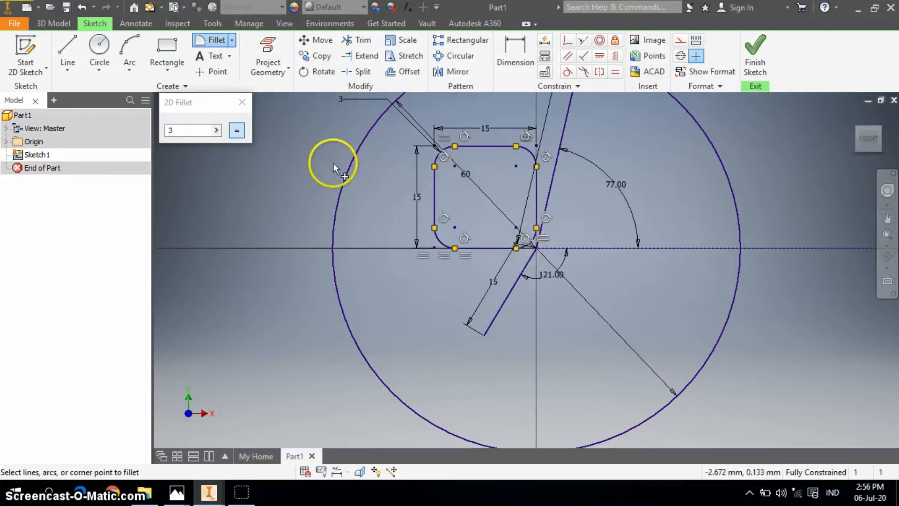
pyautogui.click(243, 104)
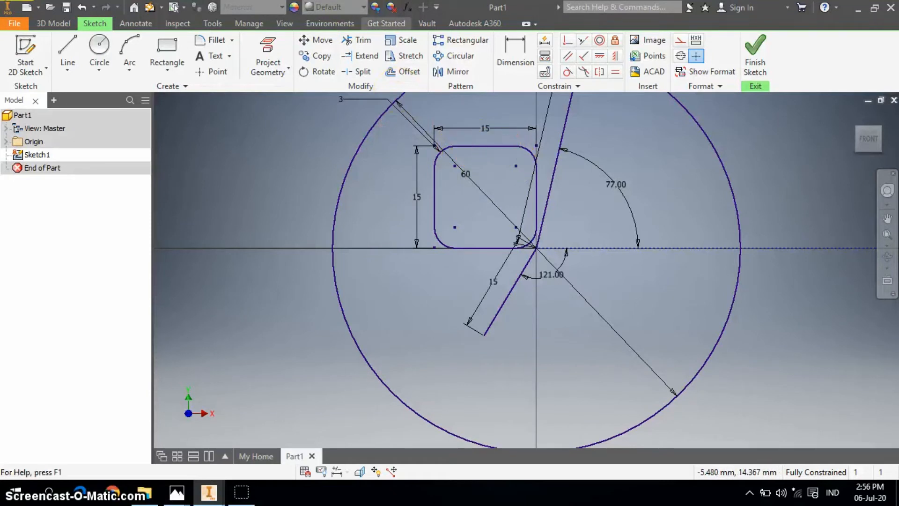
# Try to move the rounded square from a base point on its top edge to the sketch origin, allowing its constraints to be removed.
pyautogui.click(319, 42)
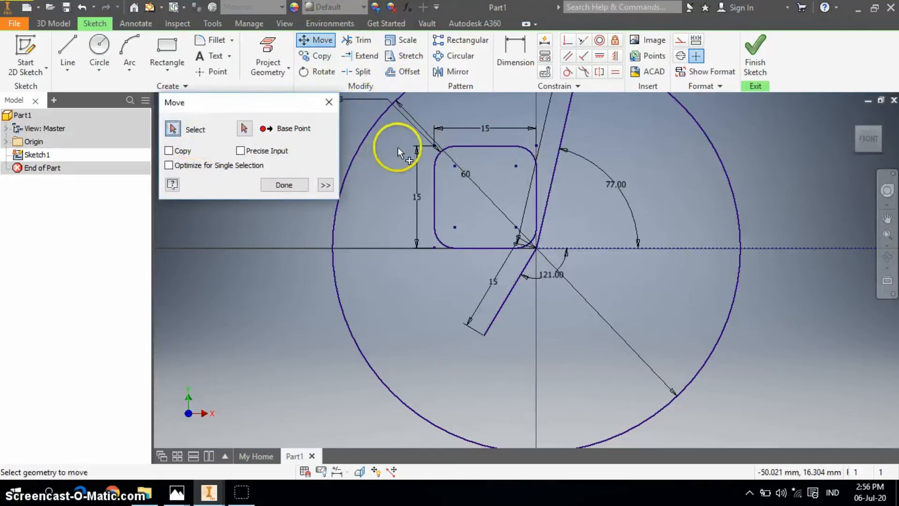
pyautogui.moveTo(402, 131)
pyautogui.mouseDown()
pyautogui.moveTo(486, 222)
pyautogui.moveTo(542, 261)
pyautogui.moveTo(538, 248)
pyautogui.moveTo(546, 248)
pyautogui.mouseUp()
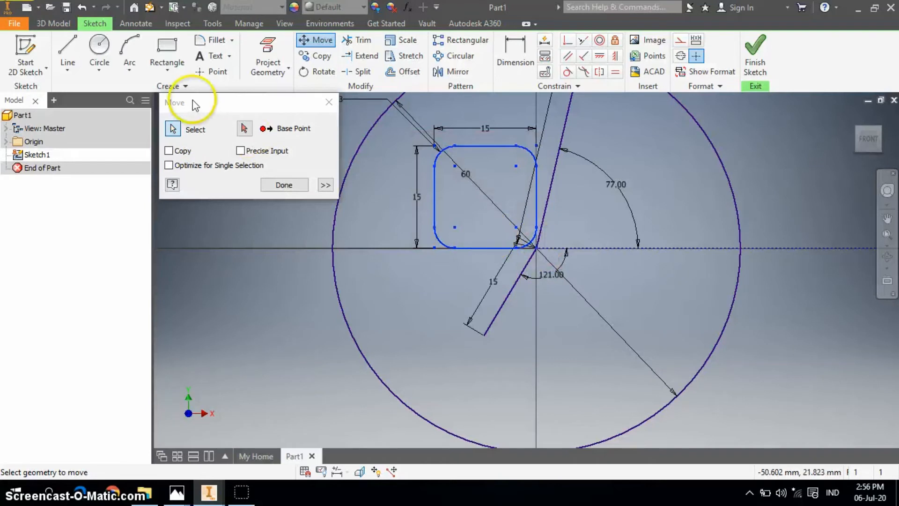
pyautogui.click(245, 131)
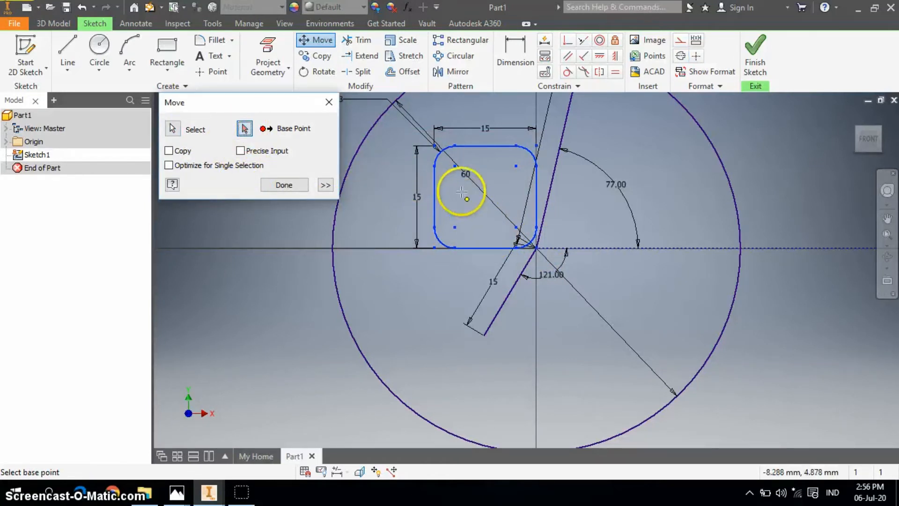
pyautogui.click(456, 145)
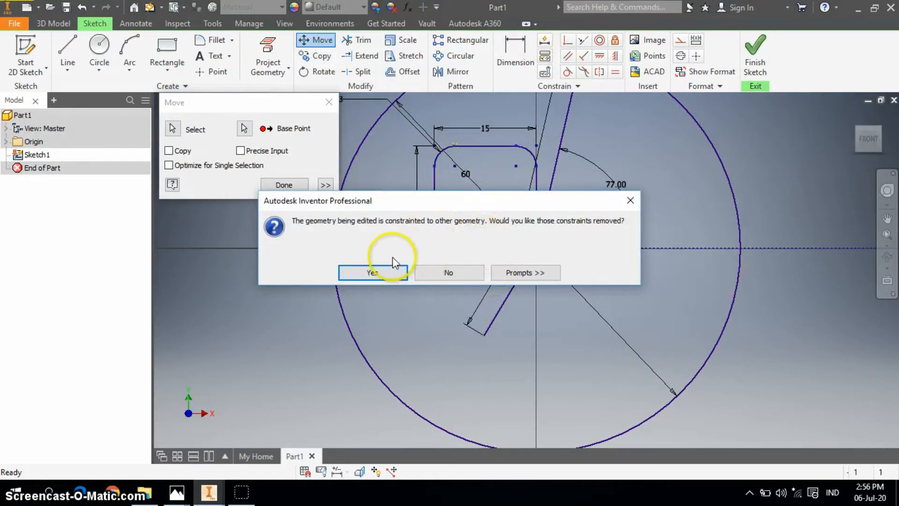
pyautogui.click(383, 273)
pyautogui.click(383, 274)
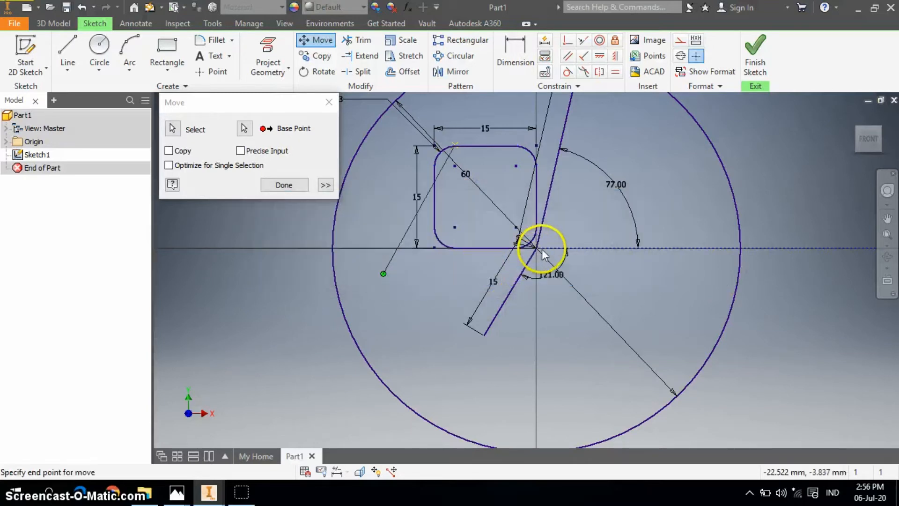
pyautogui.click(422, 247)
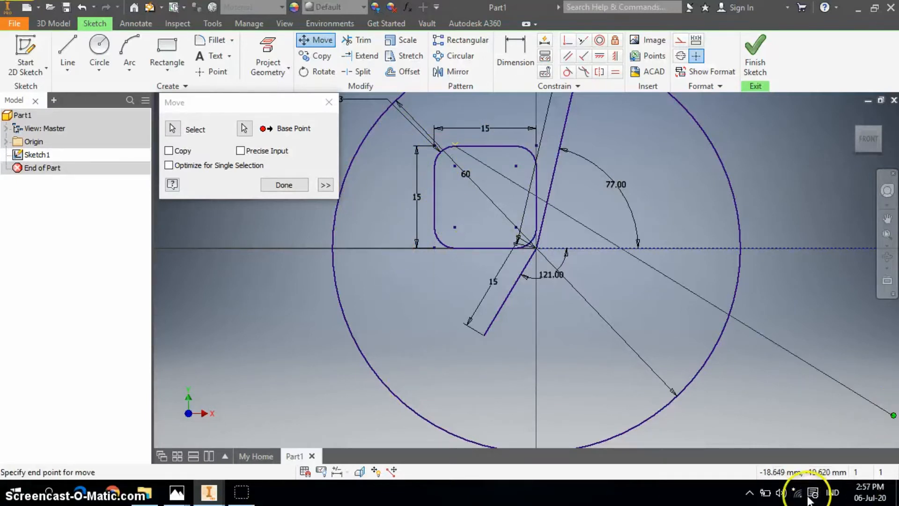
pyautogui.click(534, 249)
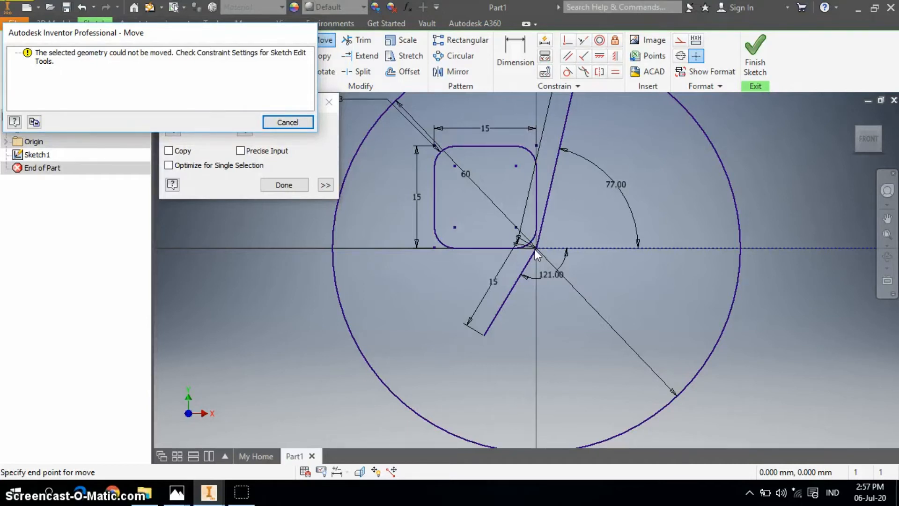
pyautogui.press('Escape')
pyautogui.press('Escape')
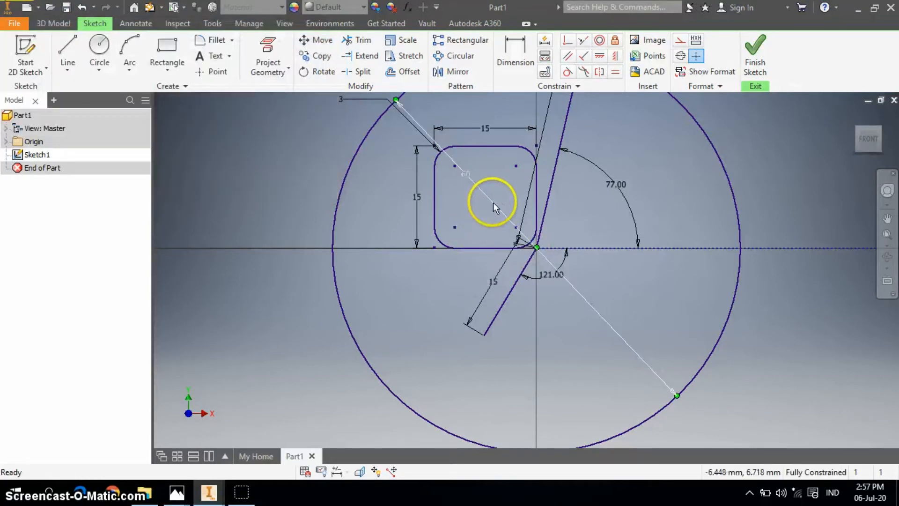
# Delete the circle's 60 mm diameter dimension and the 15 mm length dimension of the lower line.
pyautogui.click(493, 202)
pyautogui.press('Delete')
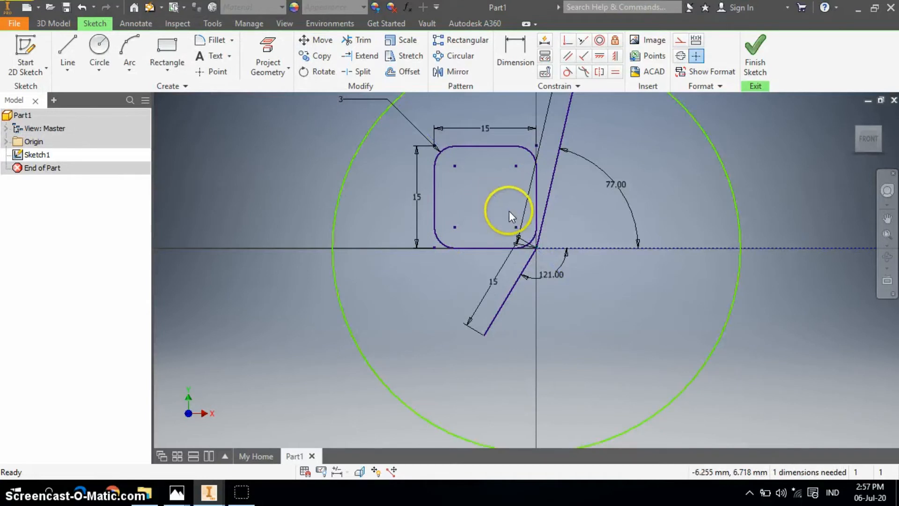
pyautogui.click(508, 257)
pyautogui.press('Delete')
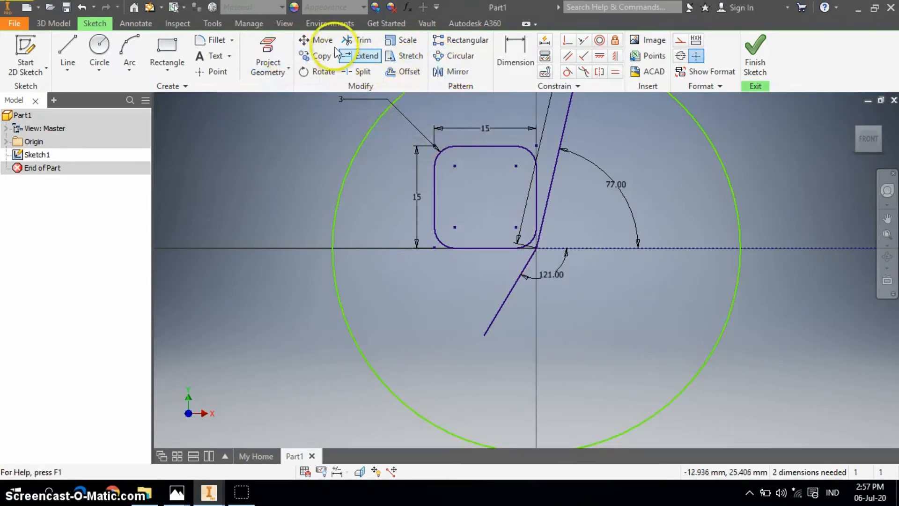
# Move the 77-degree line from its origin endpoint to the rounded square's left edge, relaxing its dimensions and removing its constraints.
pyautogui.click(315, 40)
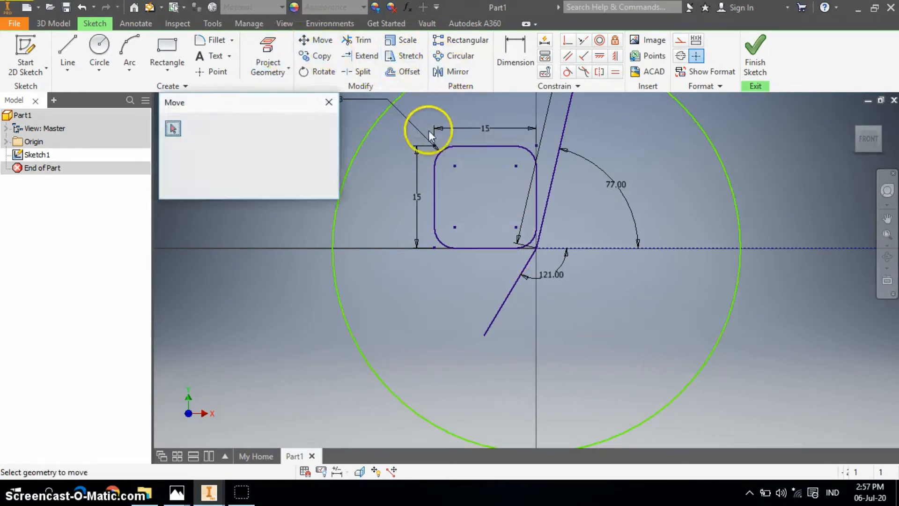
pyautogui.click(554, 173)
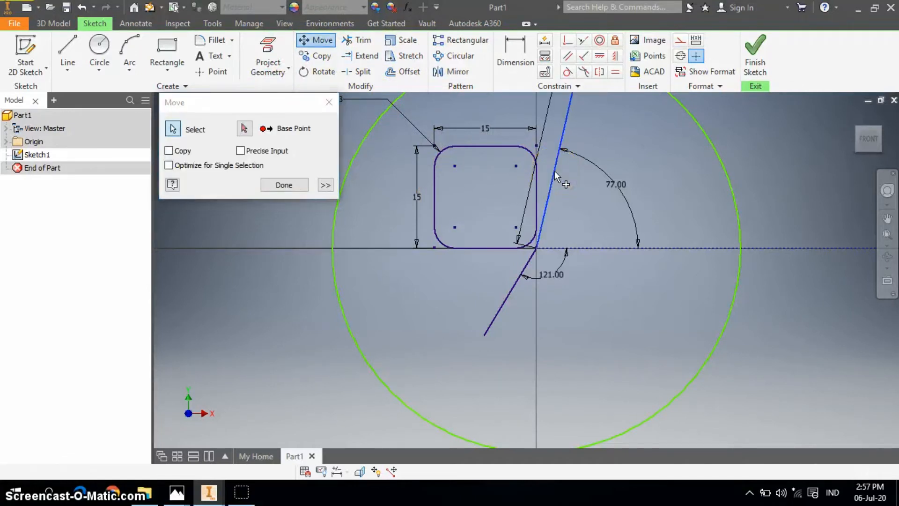
pyautogui.click(244, 129)
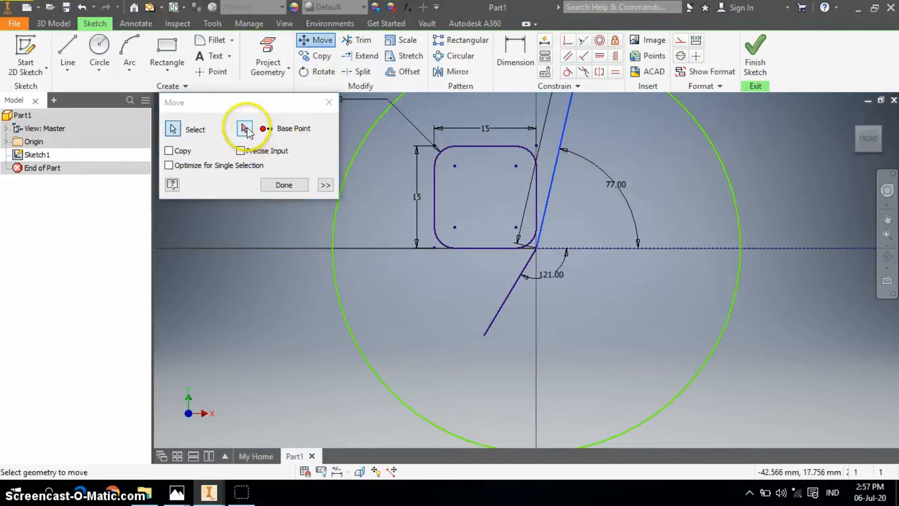
pyautogui.click(245, 128)
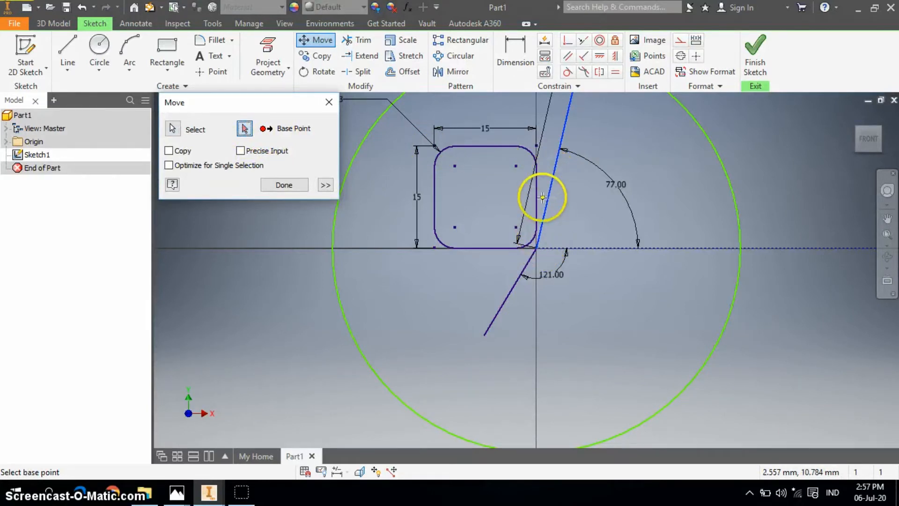
pyautogui.click(537, 247)
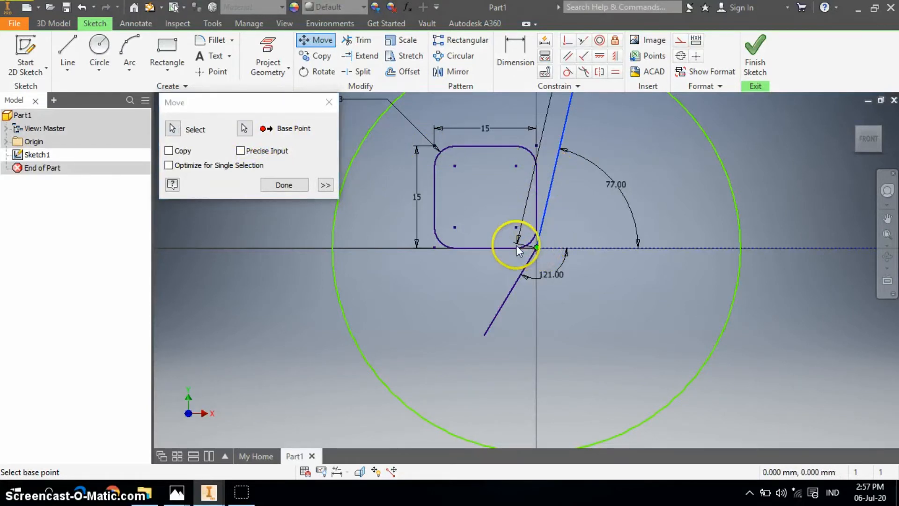
pyautogui.click(435, 158)
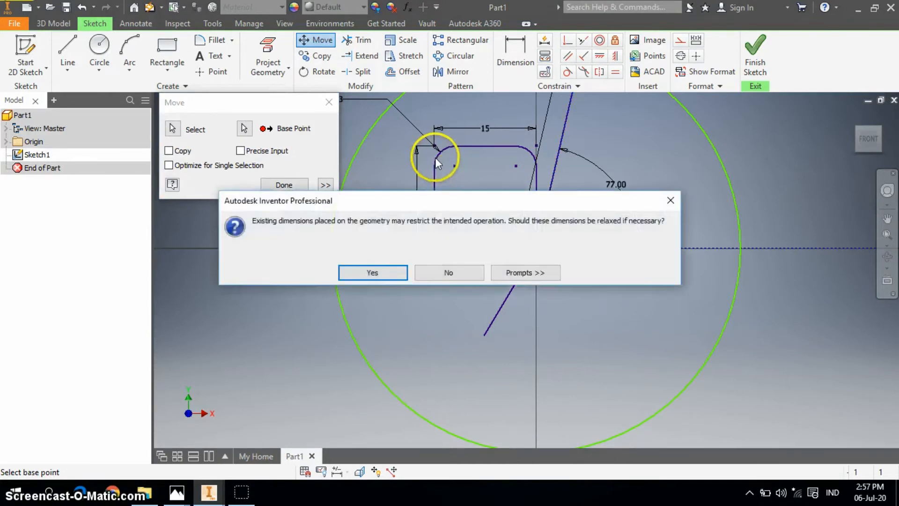
pyautogui.click(380, 274)
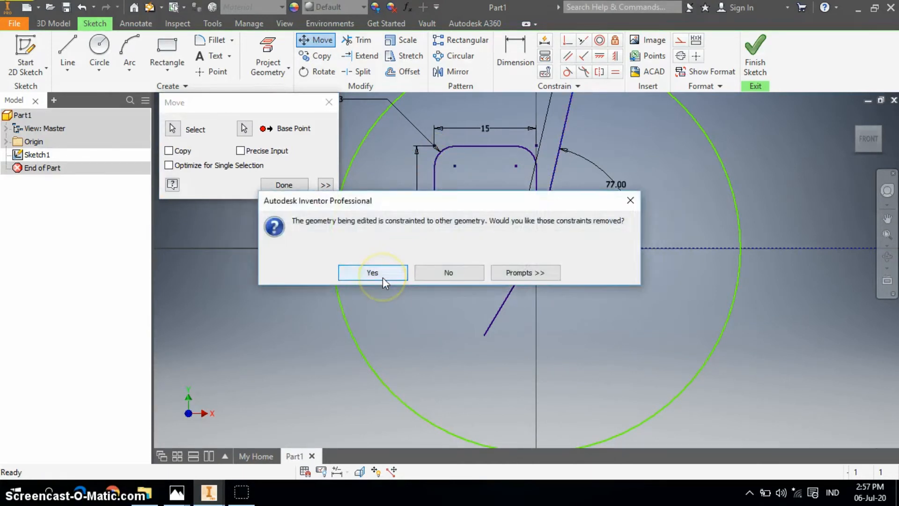
pyautogui.click(383, 277)
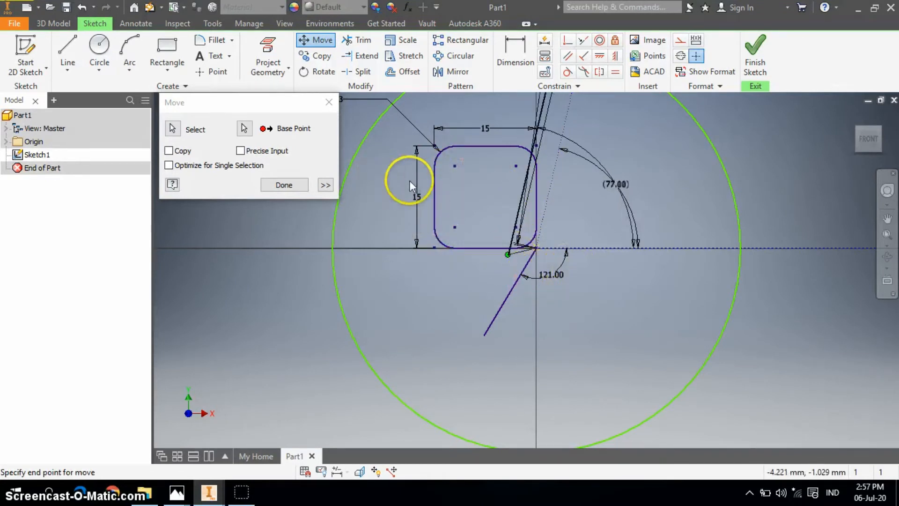
pyautogui.click(434, 187)
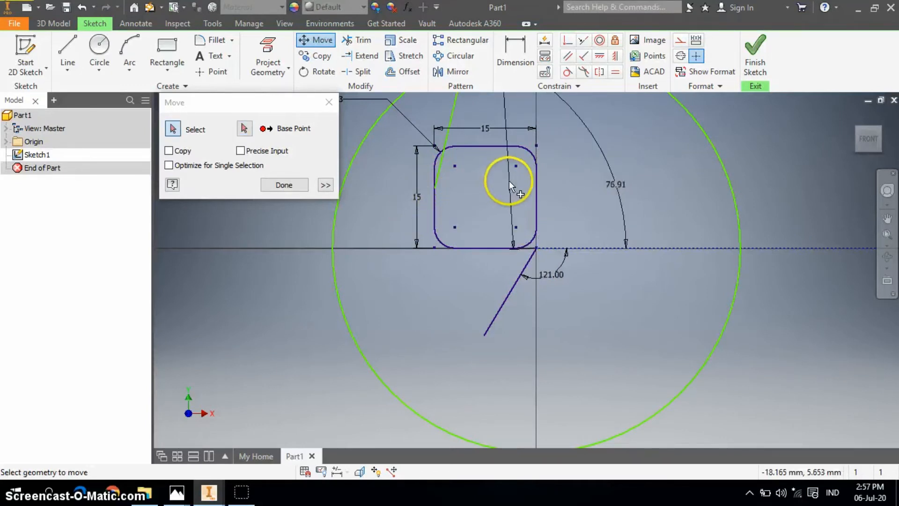
pyautogui.scroll(-5, 510, 180)
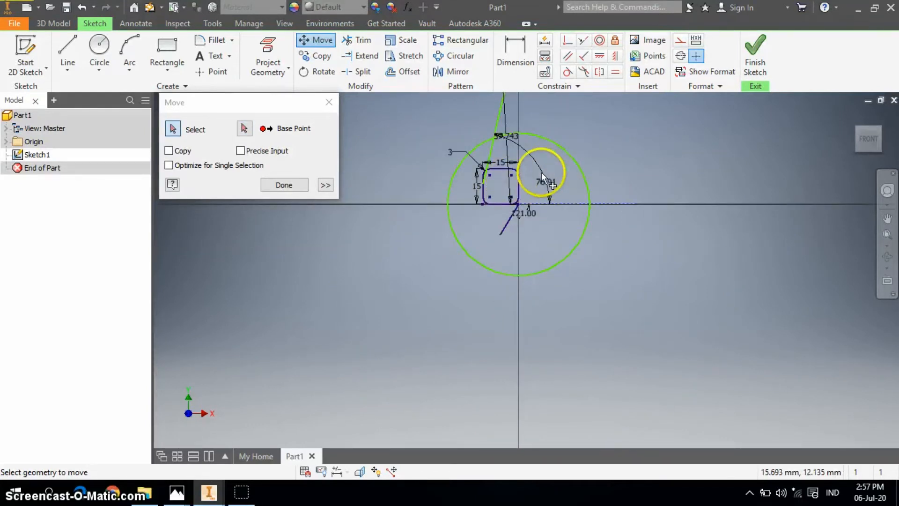
pyautogui.scroll(3, 529, 167)
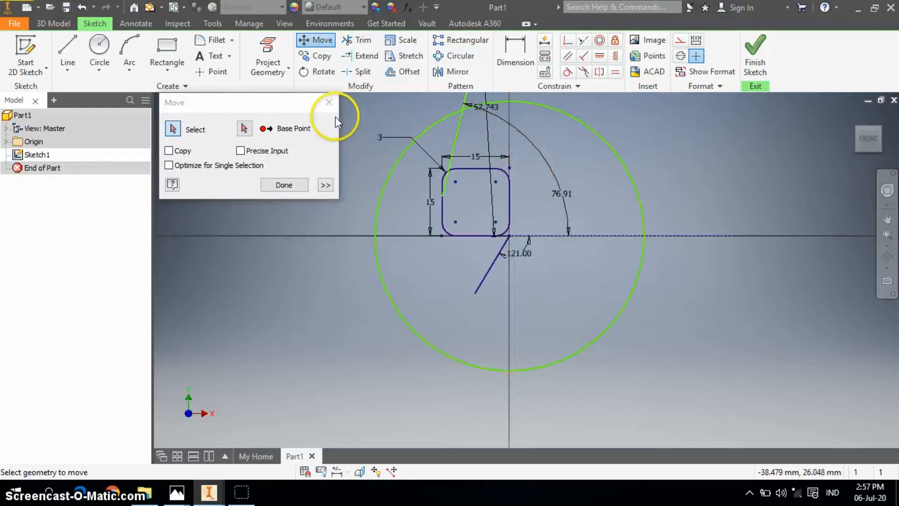
pyautogui.click(298, 185)
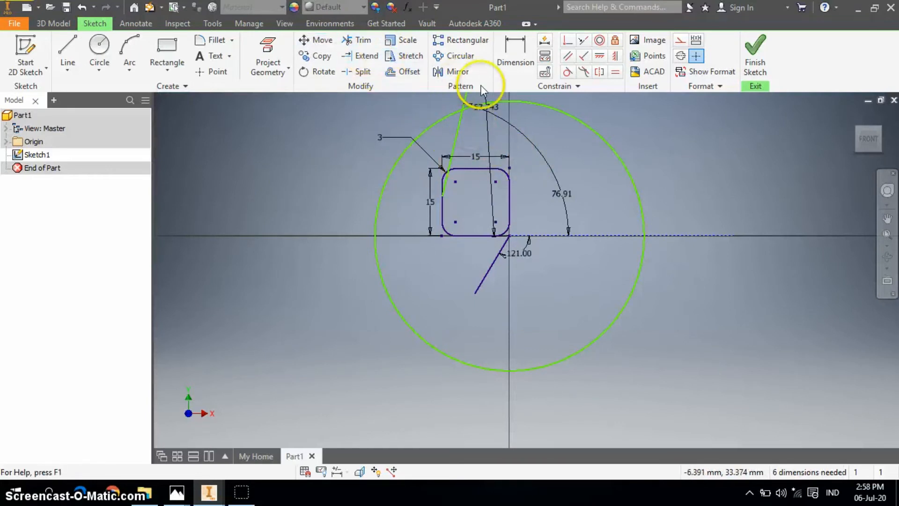
# Delete the moved line's angle and length dimensions and the rounded square's width, height and fillet radius dimensions.
pyautogui.click(504, 119)
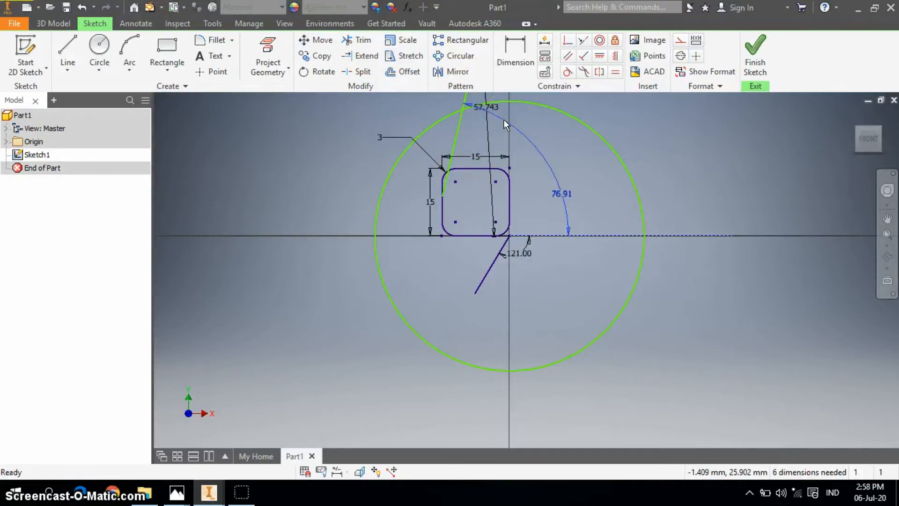
pyautogui.press('Delete')
pyautogui.click(470, 152)
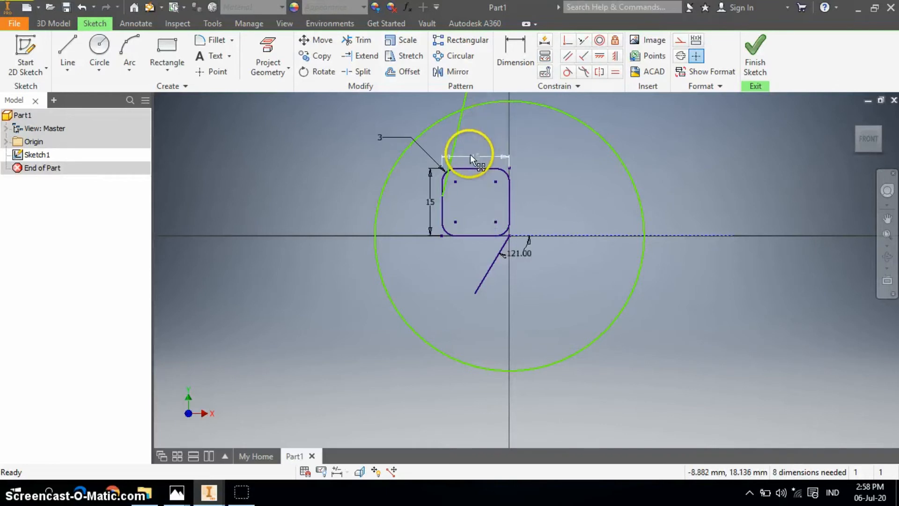
pyautogui.press('Delete')
pyautogui.click(431, 166)
pyautogui.press('Delete')
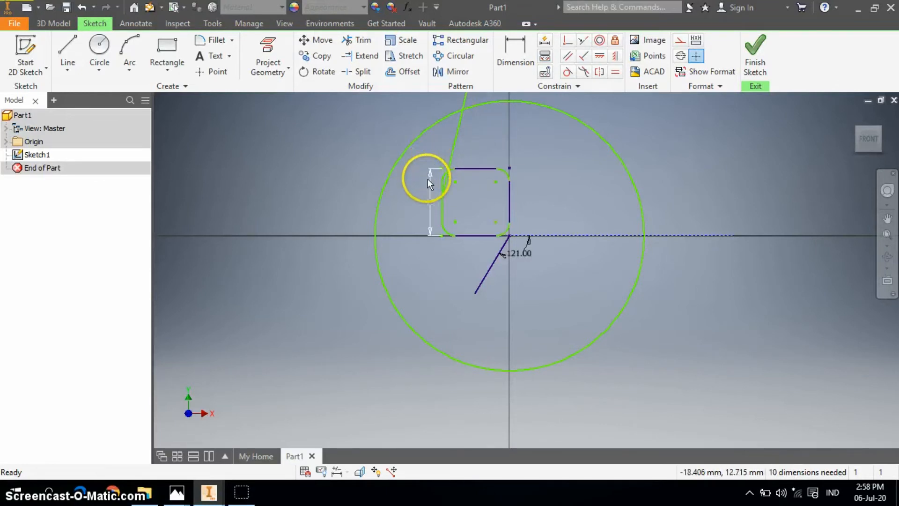
pyautogui.click(429, 181)
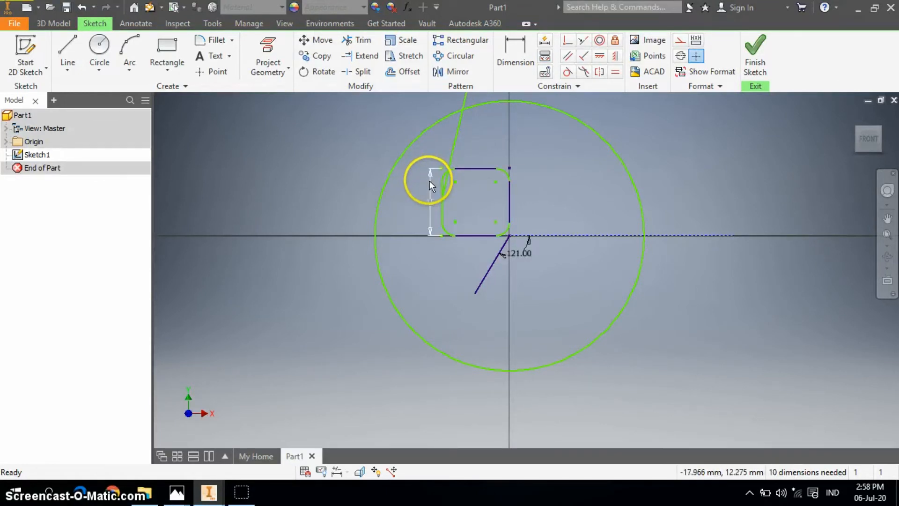
pyautogui.press('Delete')
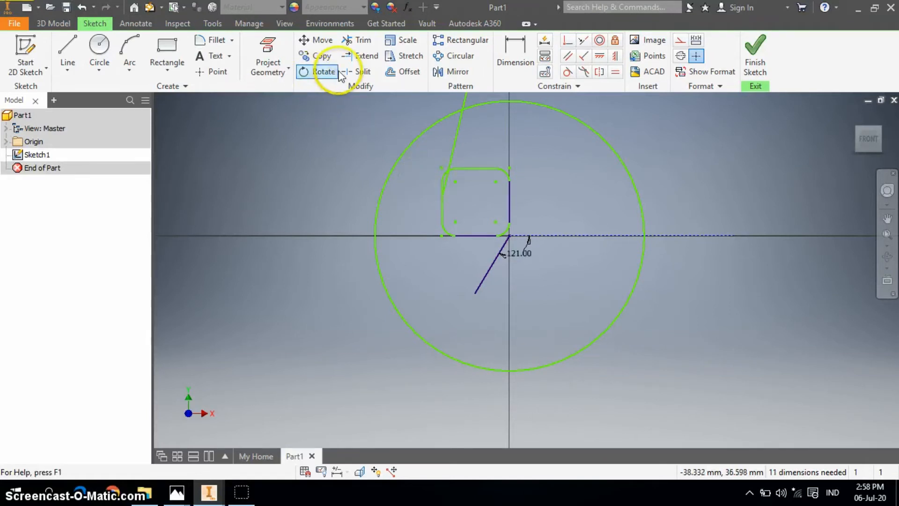
# Trim the slanted line's portions inside the rounded square and outside the circle.
pyautogui.click(357, 41)
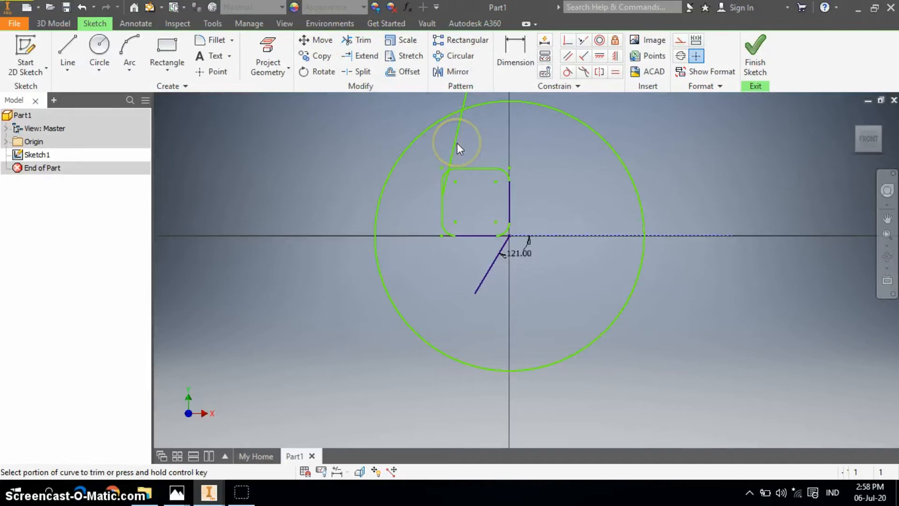
pyautogui.scroll(5, 448, 181)
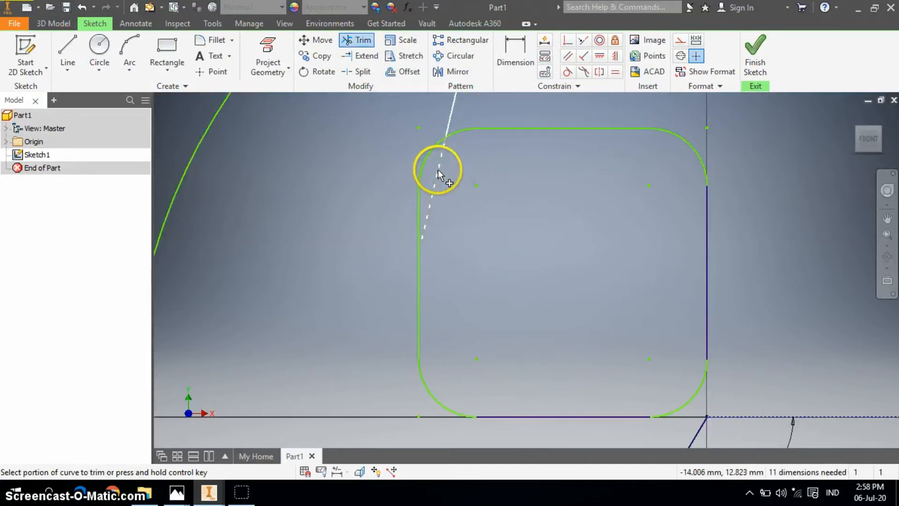
pyautogui.click(438, 171)
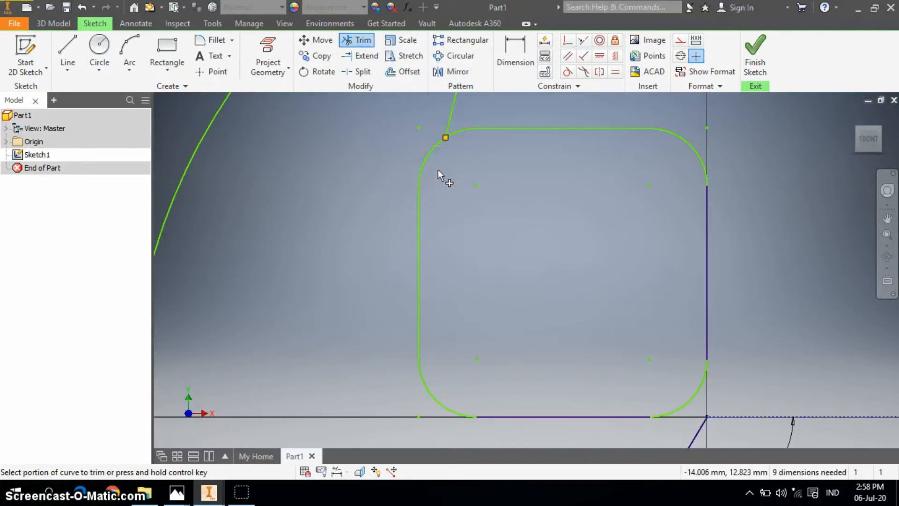
pyautogui.scroll(-5, 489, 185)
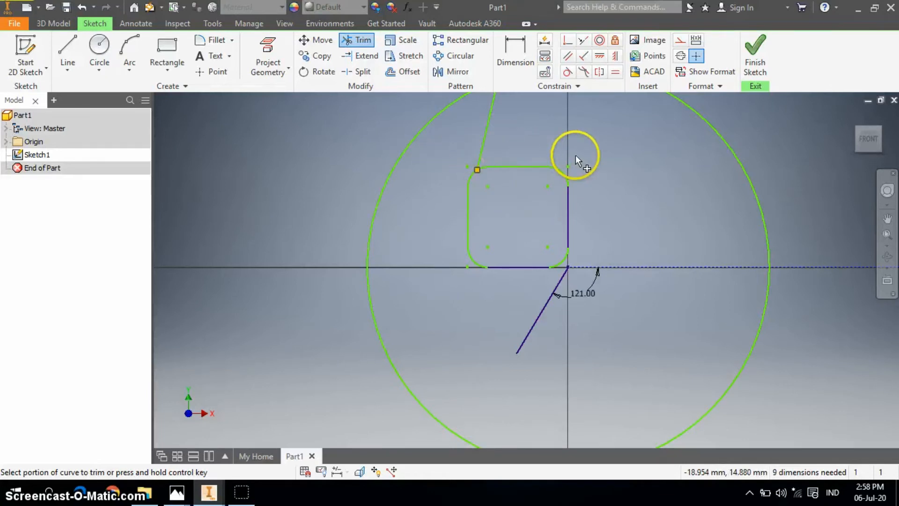
pyautogui.scroll(-2, 575, 155)
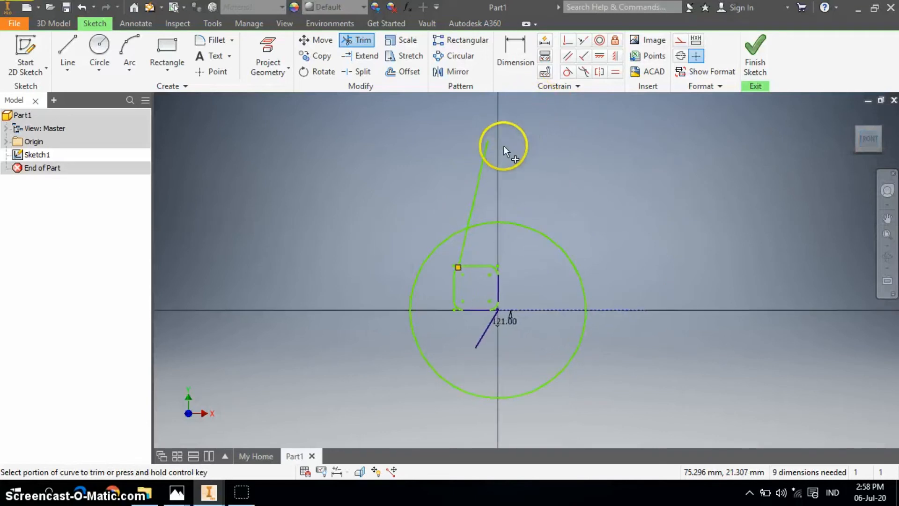
pyautogui.click(473, 203)
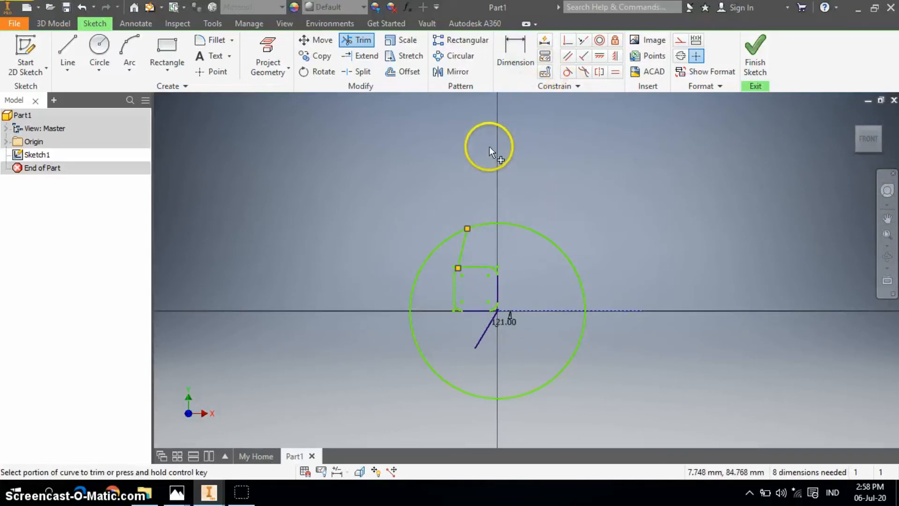
pyautogui.press('Escape')
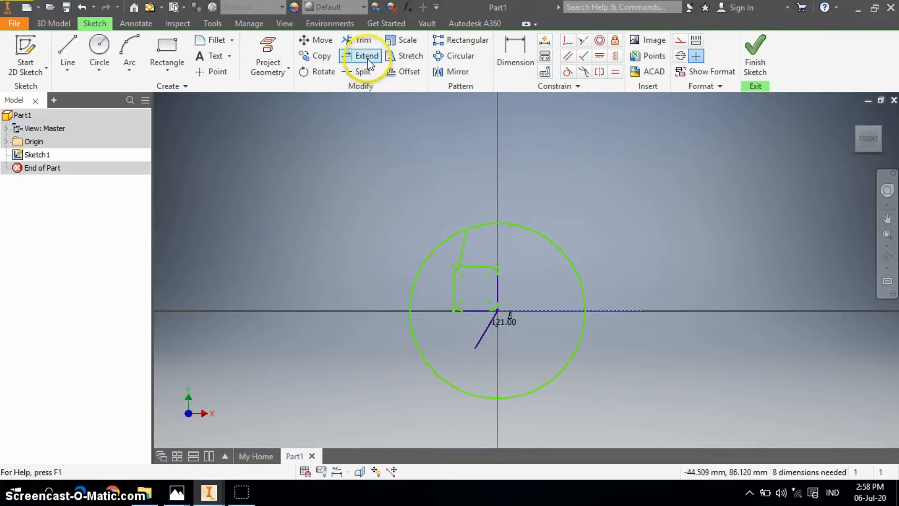
# Extend the lower line from the origin out to the large circle, and try to extend its origin end as well.
pyautogui.click(367, 58)
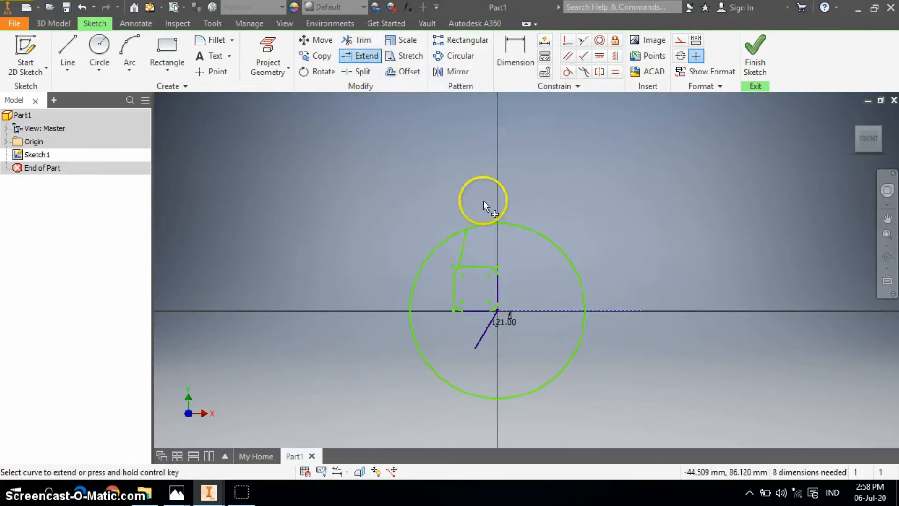
pyautogui.click(482, 336)
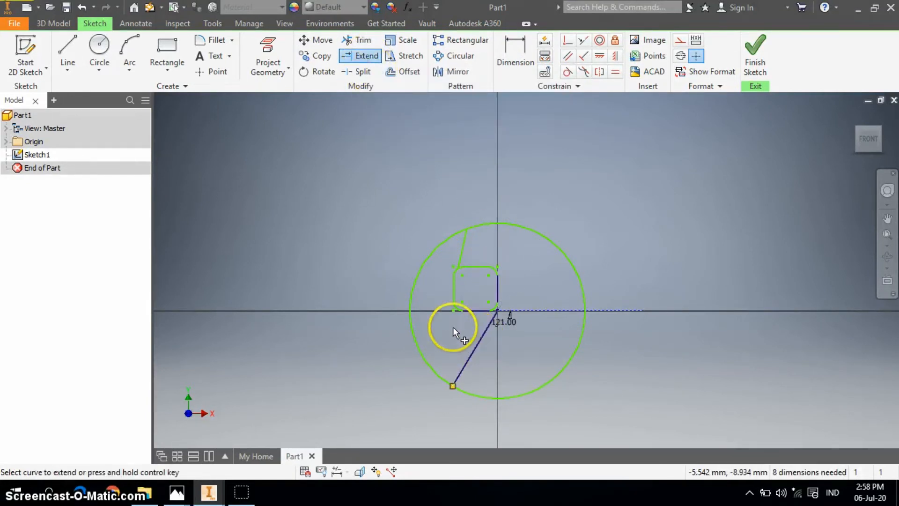
pyautogui.click(493, 319)
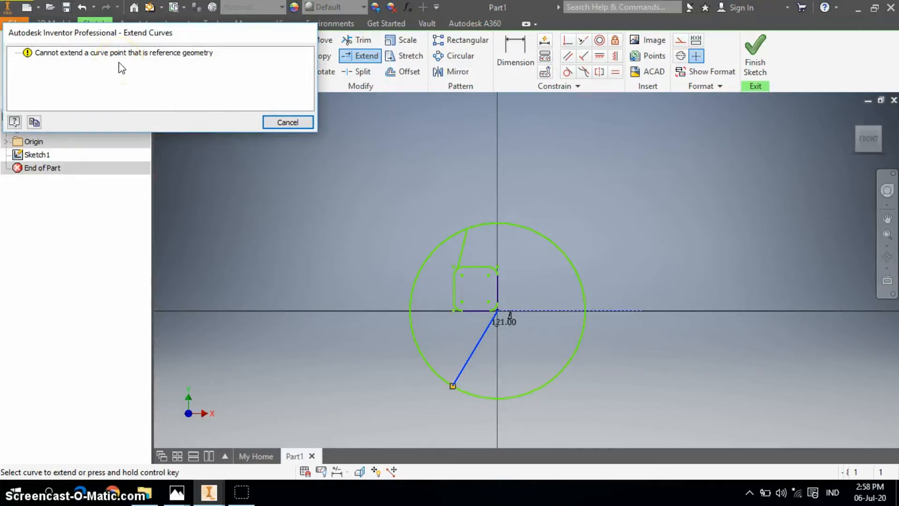
pyautogui.click(298, 124)
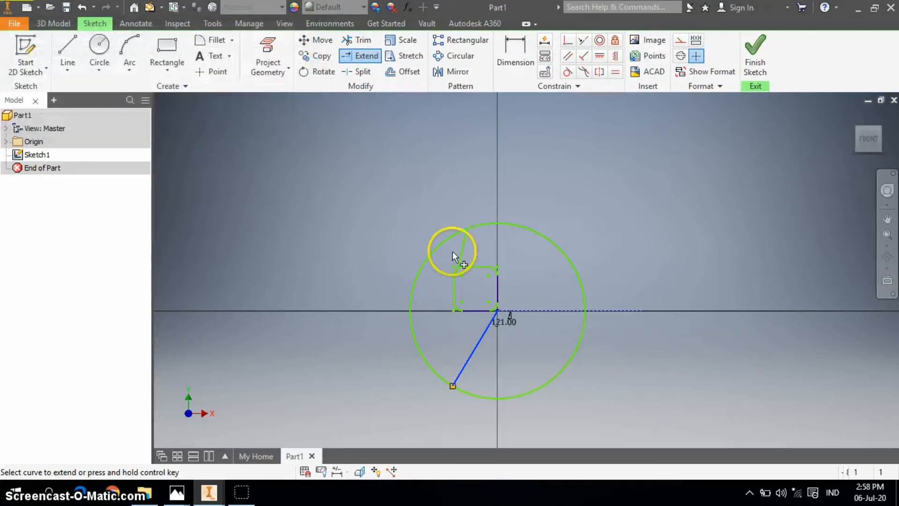
# Extend the slanted line downward to the rounded square's left edge and on to the lower part of the large circle.
pyautogui.scroll(5, 476, 263)
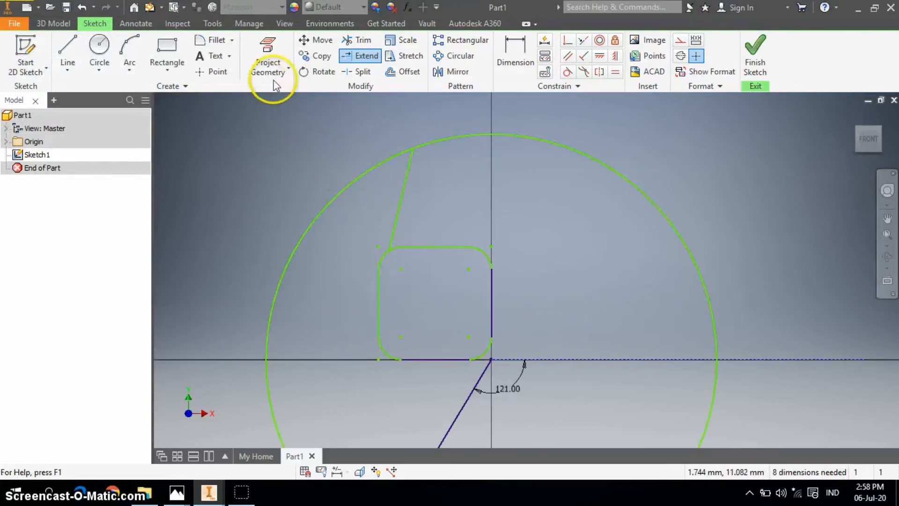
pyautogui.click(398, 215)
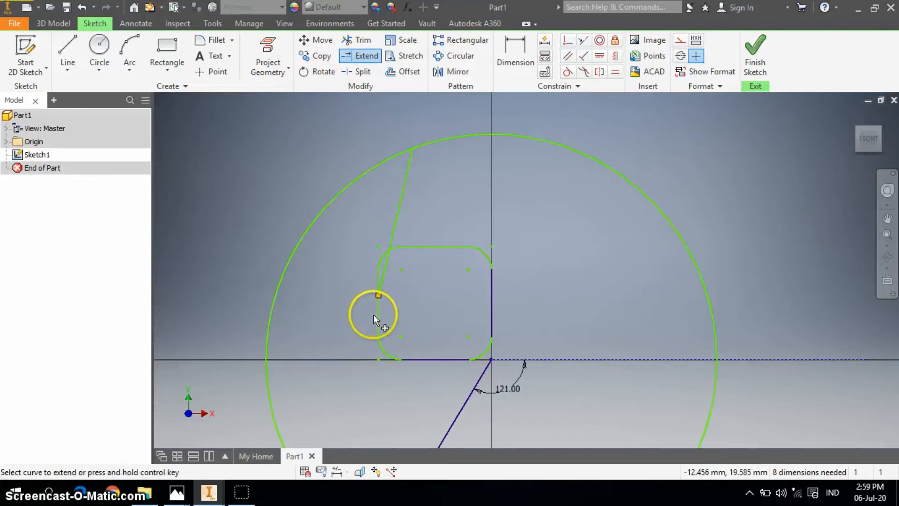
pyautogui.click(382, 283)
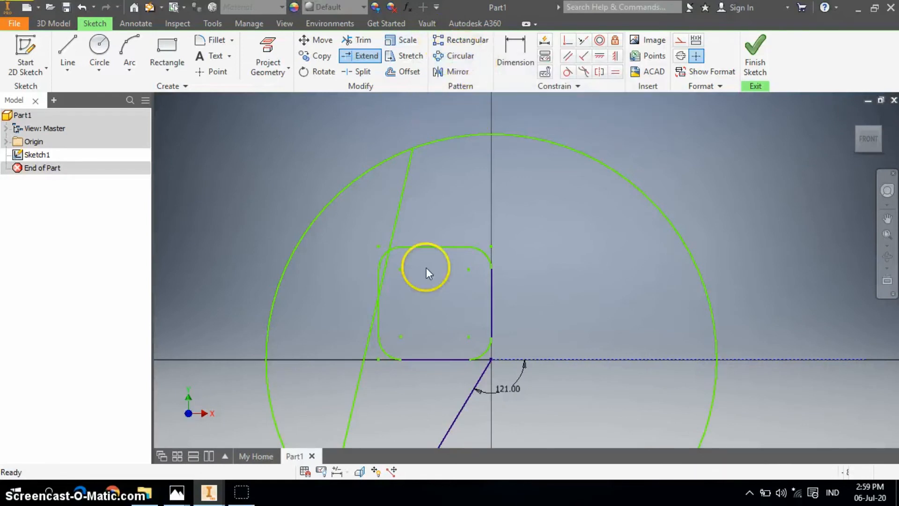
pyautogui.press('Escape')
pyautogui.scroll(-2, 522, 271)
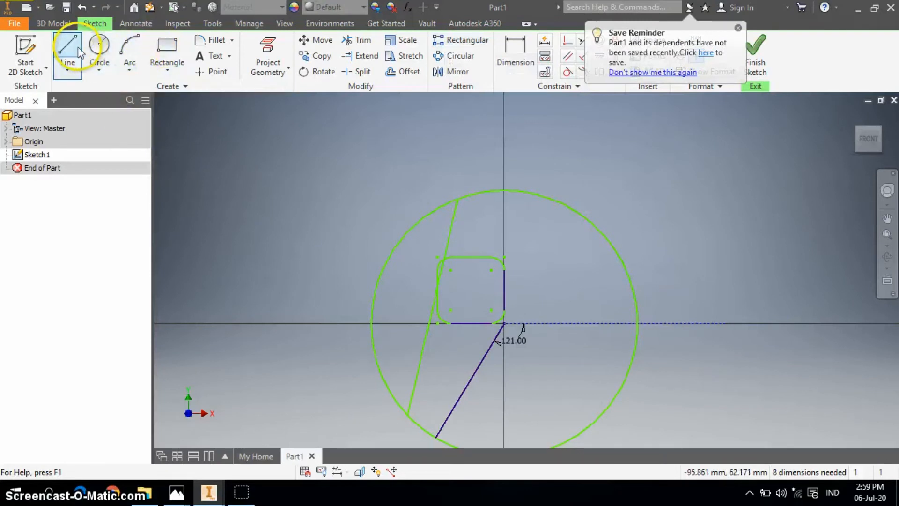
# Draw a 5 mm diameter circle centred on the origin.
pyautogui.click(99, 47)
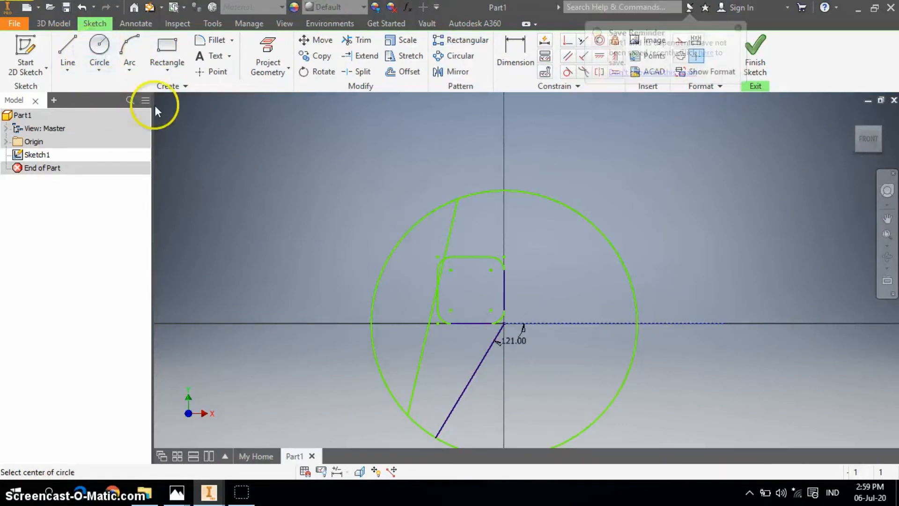
pyautogui.click(504, 324)
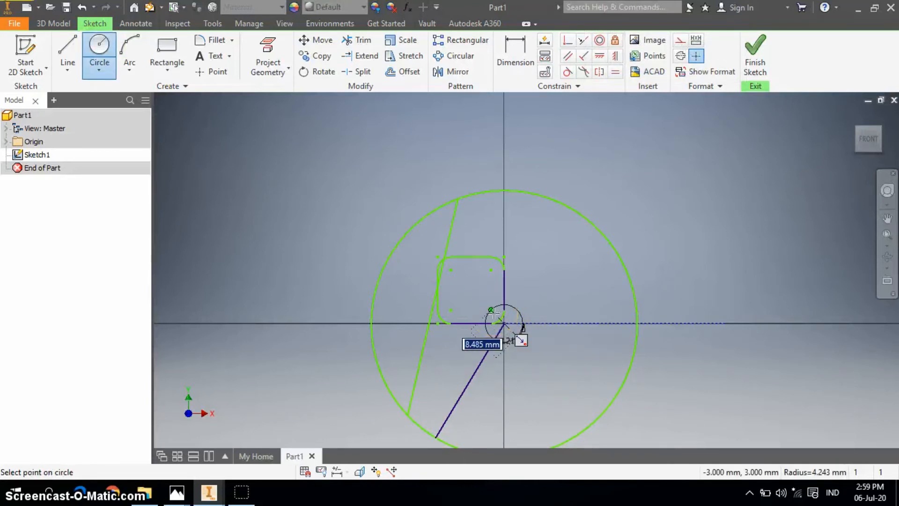
pyautogui.write('5')
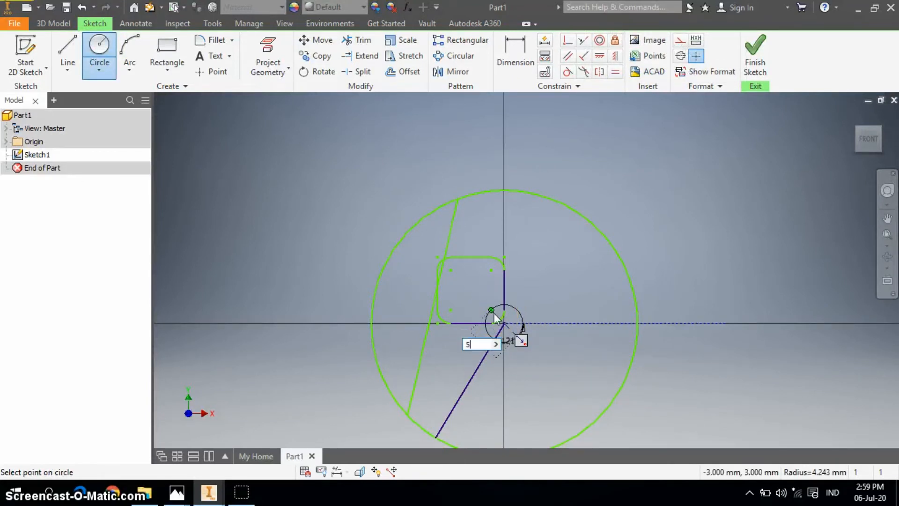
pyautogui.press('Return')
pyautogui.press('Escape')
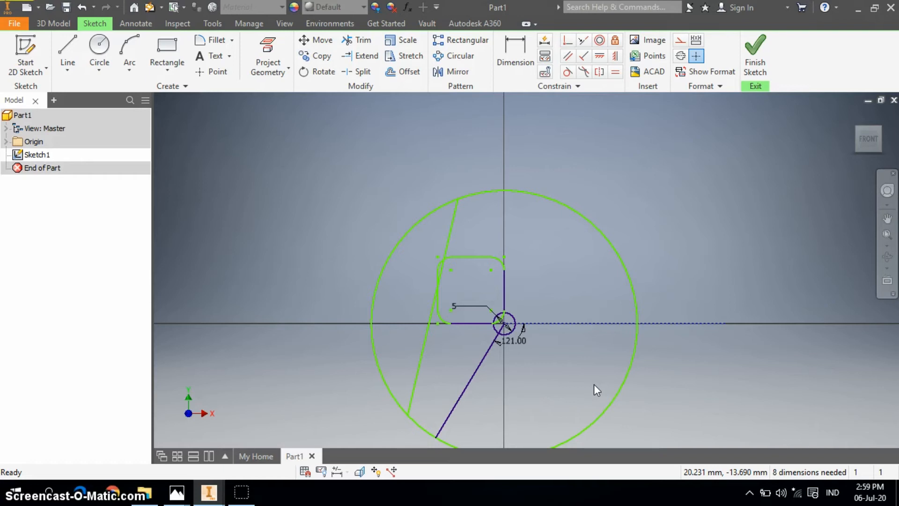
# Set up a rectangular pattern of the 5 mm circle along the horizontal axis with 4 instances spaced 8 mm.
pyautogui.click(447, 42)
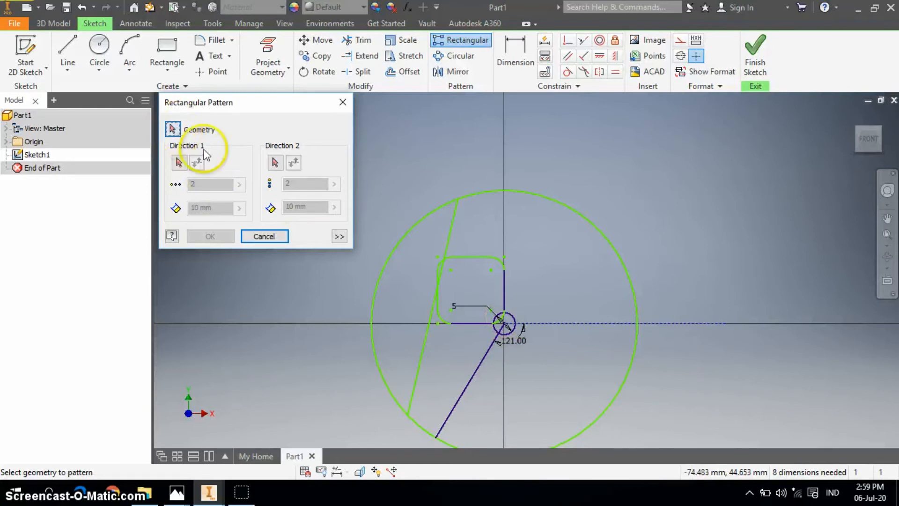
pyautogui.click(512, 317)
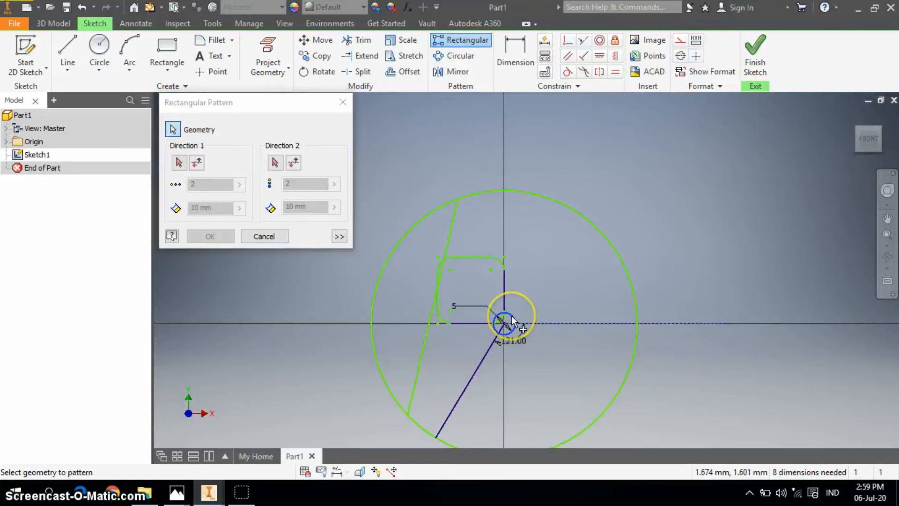
pyautogui.click(178, 162)
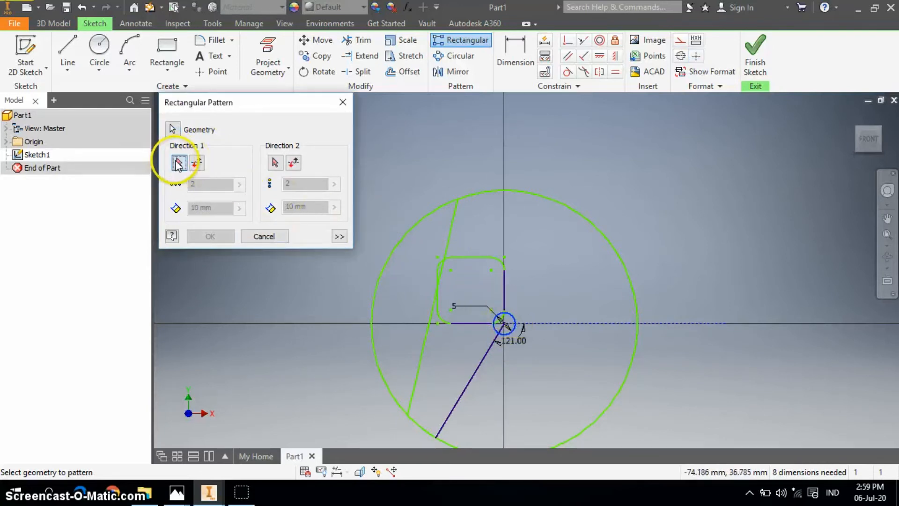
pyautogui.click(555, 324)
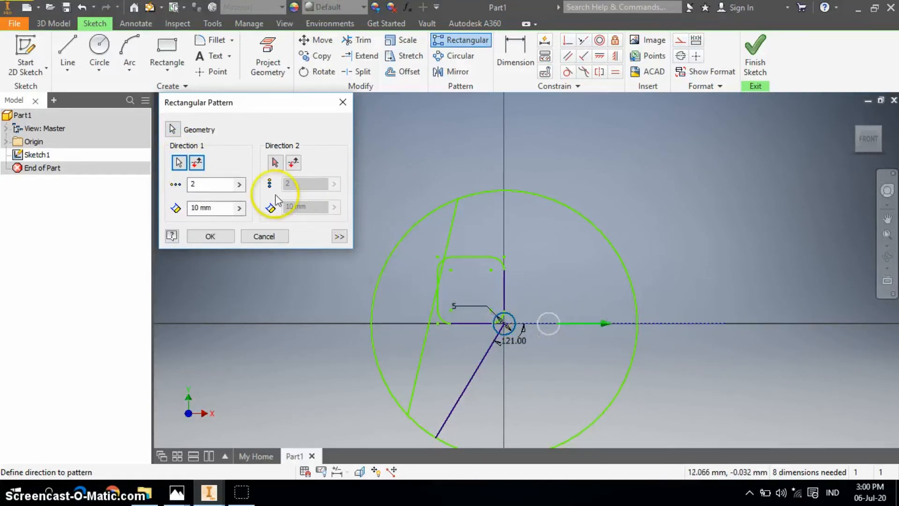
pyautogui.moveTo(207, 185); pyautogui.dragTo(184, 185)
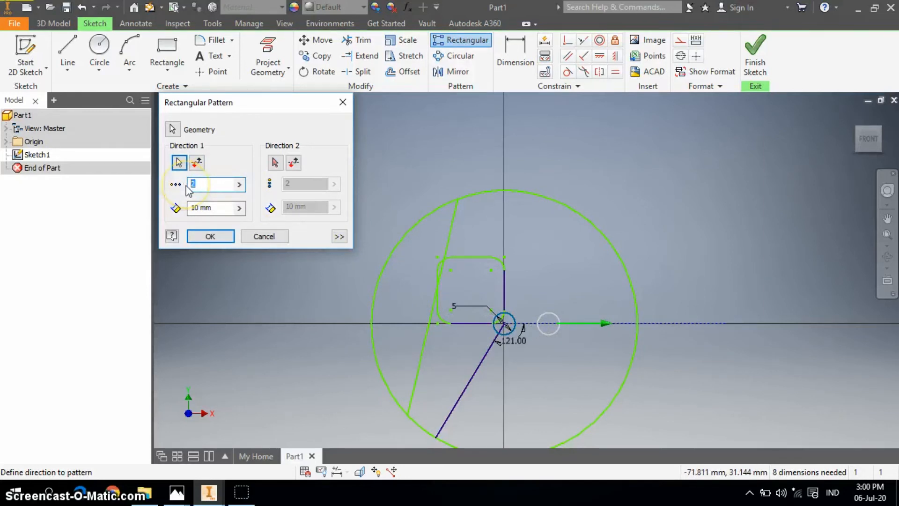
pyautogui.write('4')
pyautogui.click(189, 186)
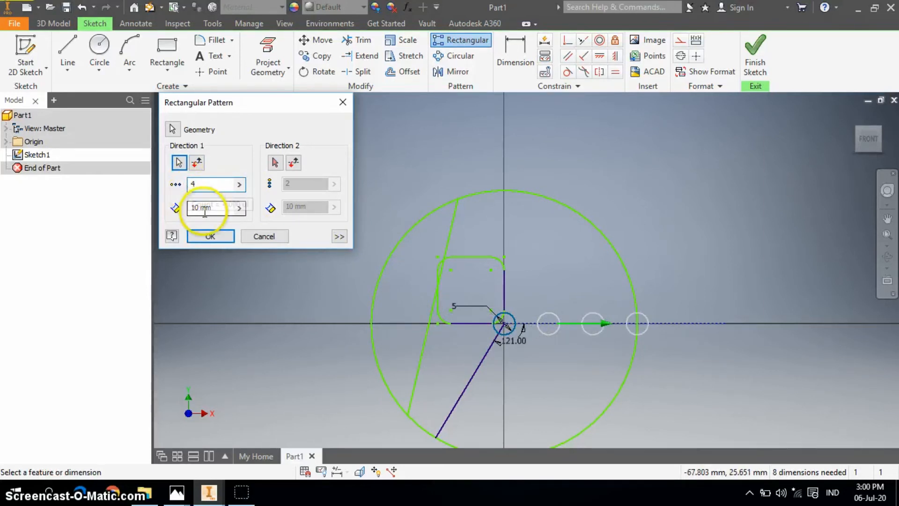
pyautogui.moveTo(214, 207); pyautogui.dragTo(191, 214)
pyautogui.write('5')
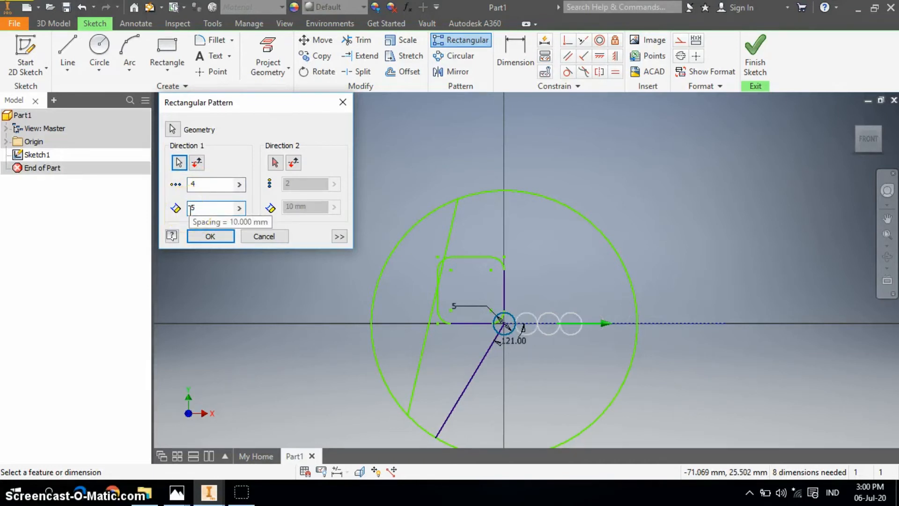
pyautogui.press('BackSpace')
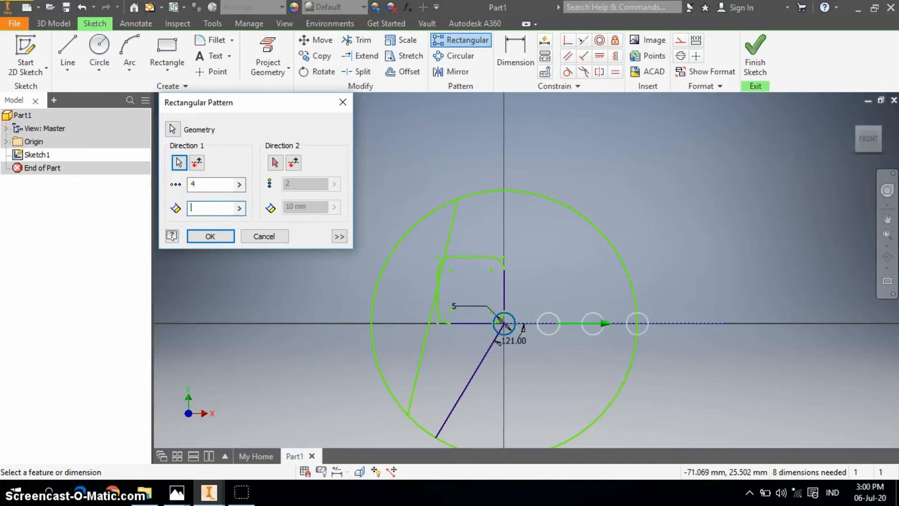
pyautogui.write('8')
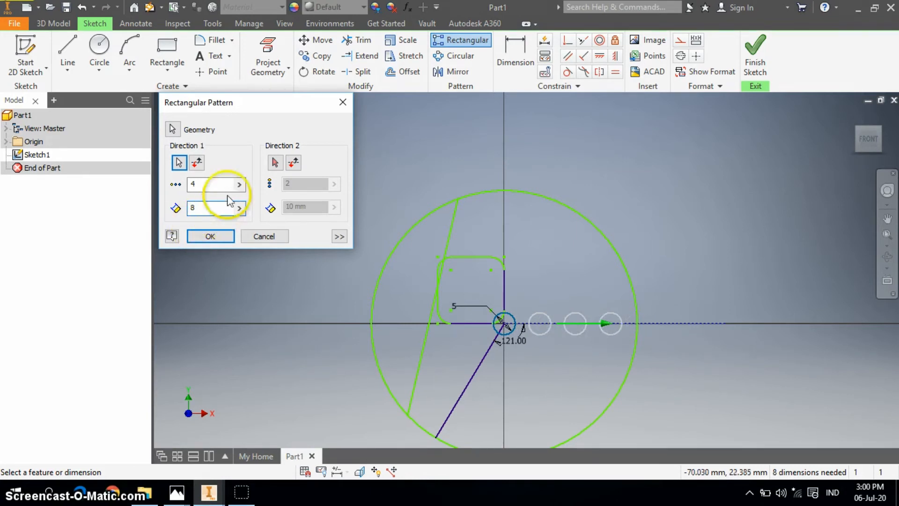
# Add a second, upward pattern direction along the rounded square's right edge with 4 instances spaced 7 mm, and create the pattern.
pyautogui.click(275, 165)
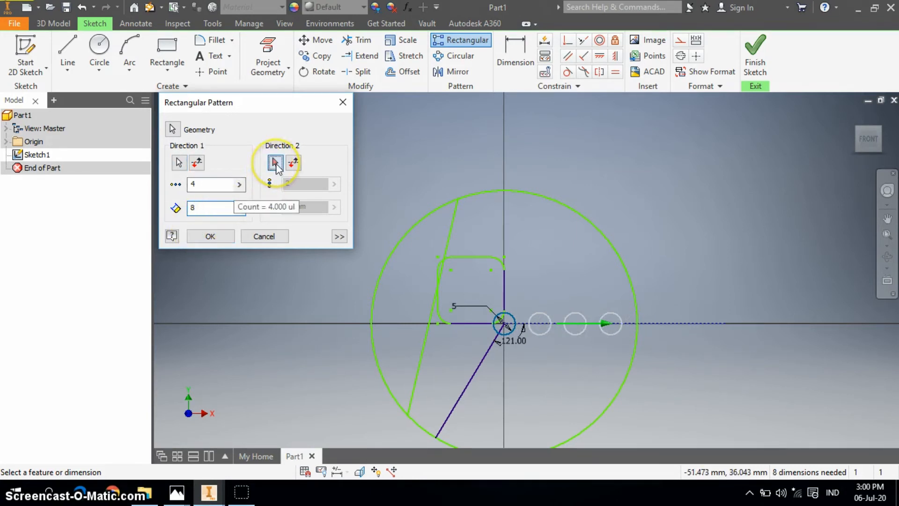
pyautogui.click(502, 286)
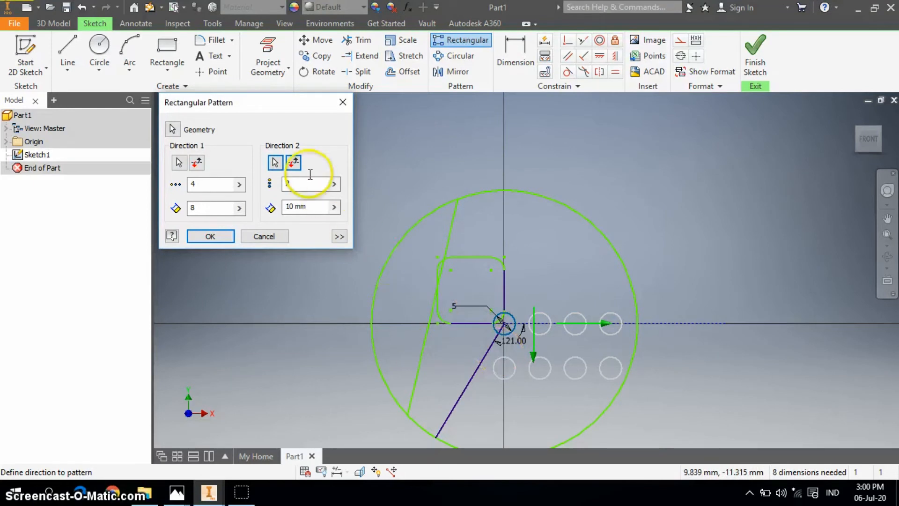
pyautogui.click(294, 164)
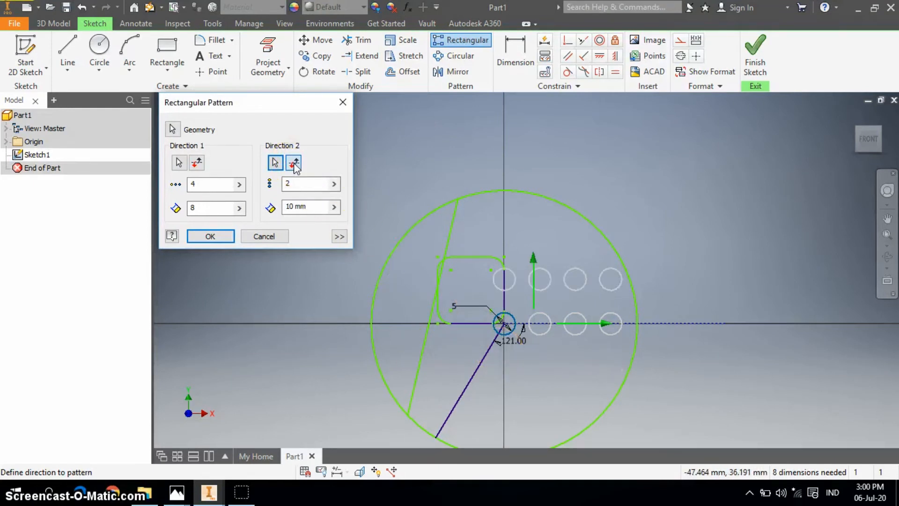
pyautogui.click(287, 185)
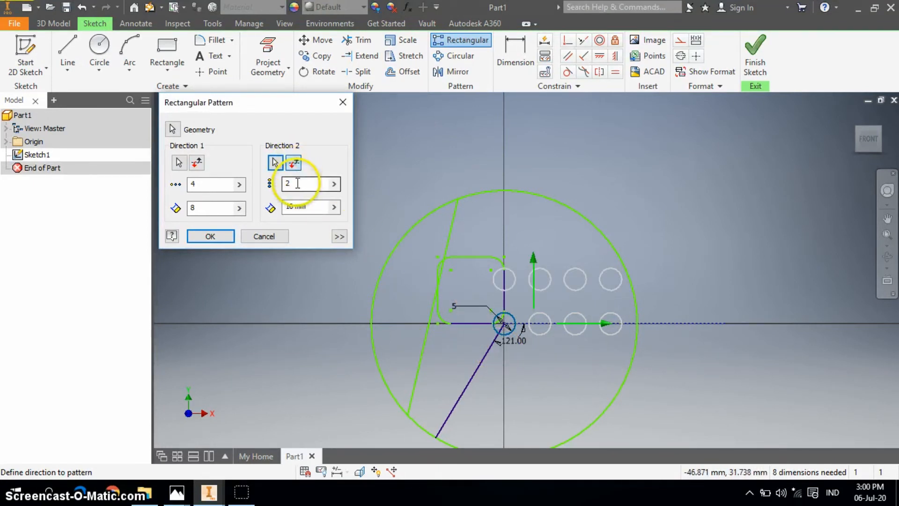
pyautogui.doubleClick(293, 184)
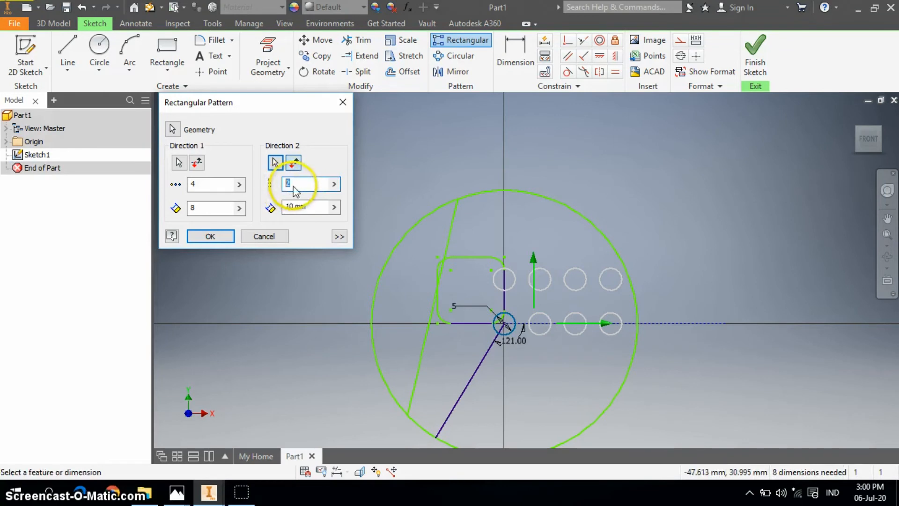
pyautogui.write('4')
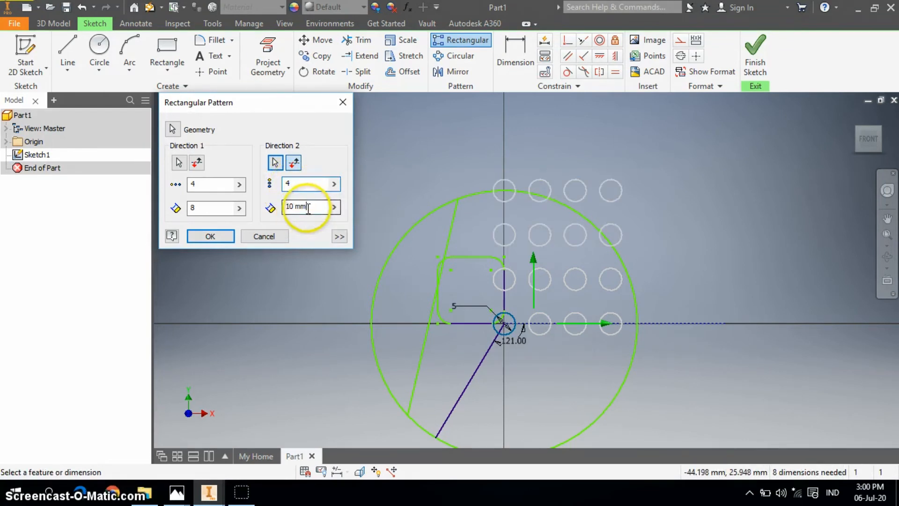
pyautogui.moveTo(307, 207); pyautogui.dragTo(280, 211)
pyautogui.write('7')
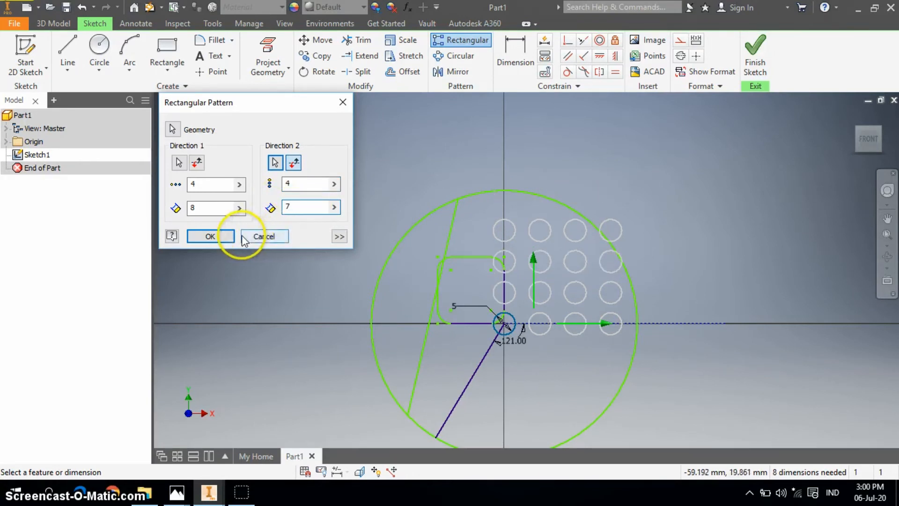
pyautogui.click(217, 237)
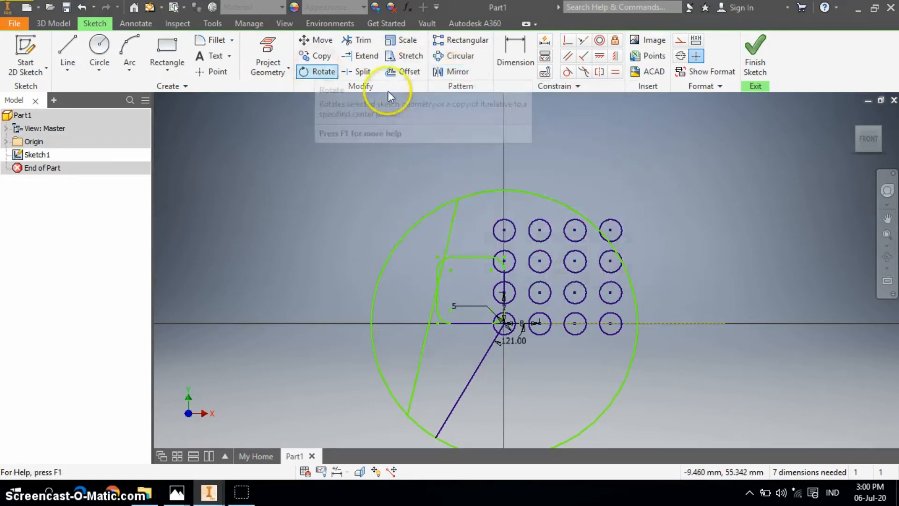
# Draw a 100 mm line from the origin sloping down to the right at 45 degrees.
pyautogui.click(439, 60)
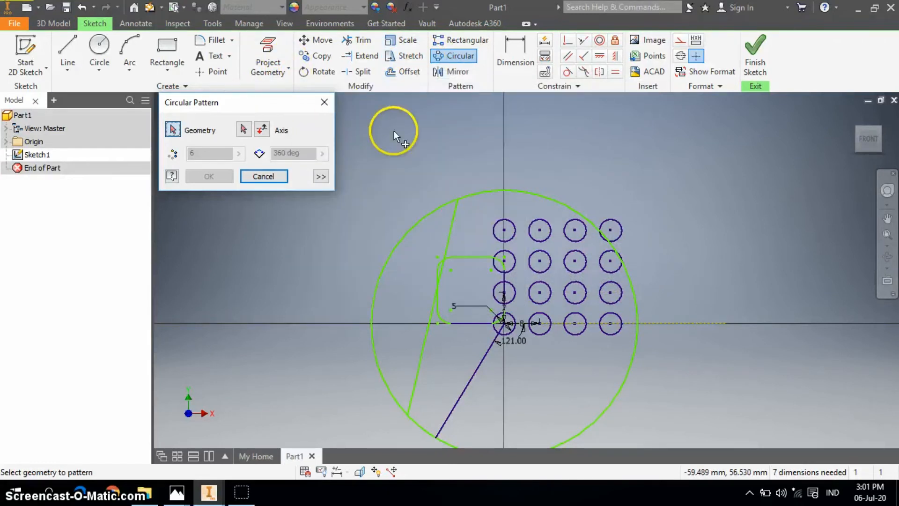
pyautogui.click(323, 102)
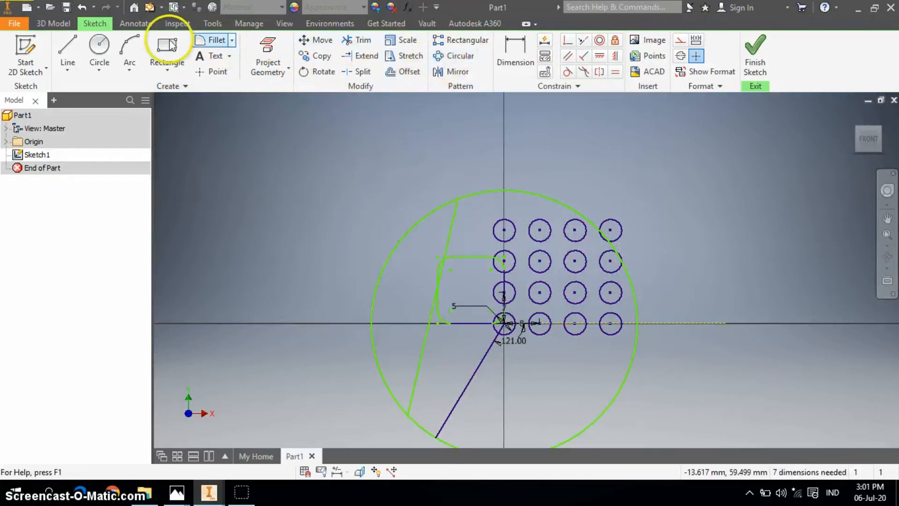
pyautogui.click(70, 45)
pyautogui.click(503, 323)
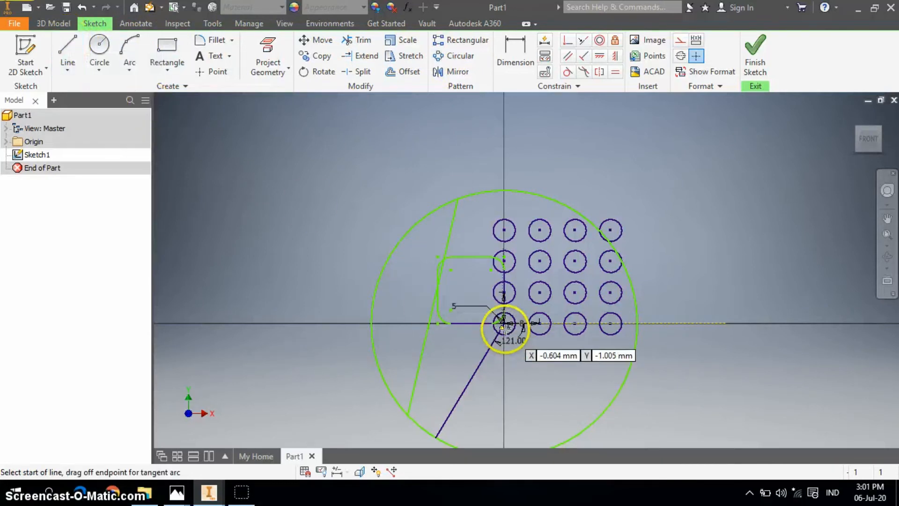
pyautogui.click(503, 323)
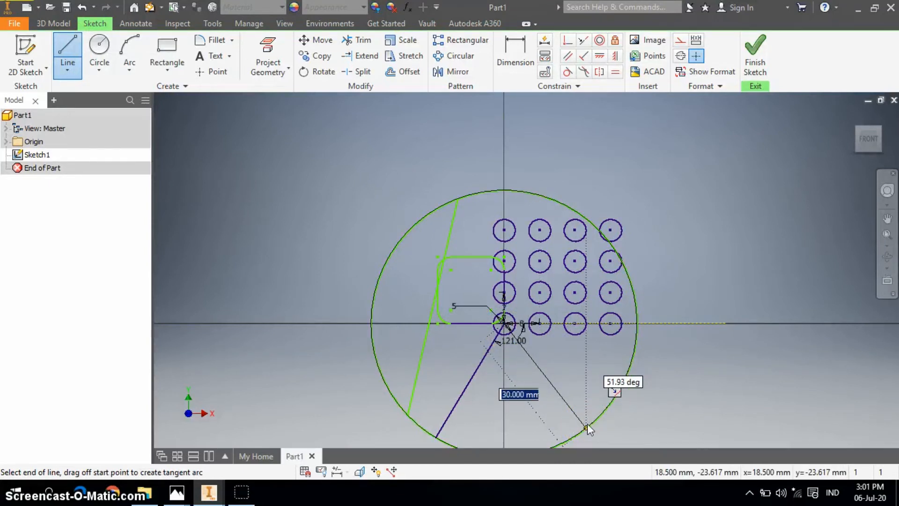
pyautogui.write('100')
pyautogui.press('Tab')
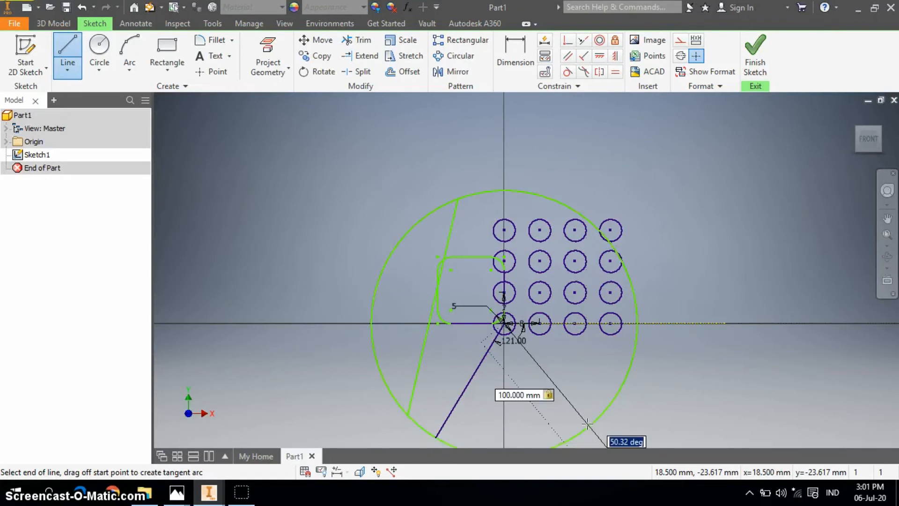
pyautogui.write('45')
pyautogui.press('Return')
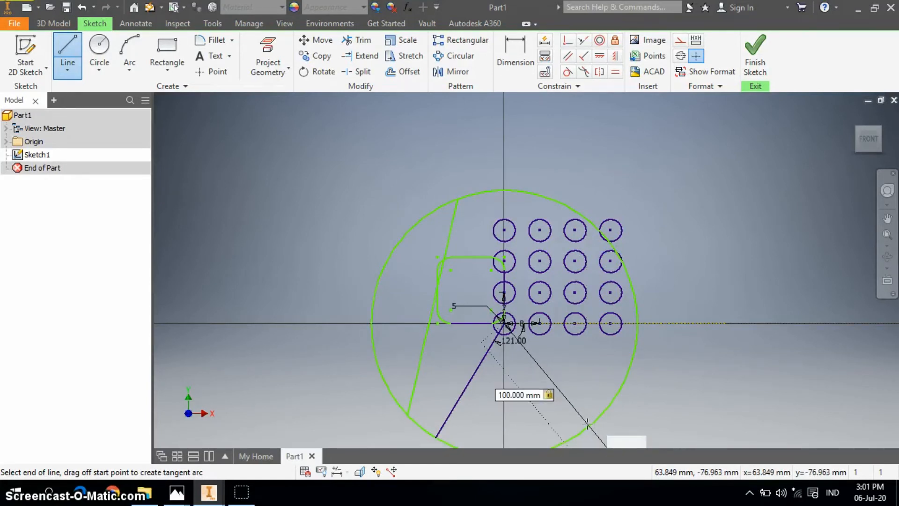
# Draw a 10 mm diameter circle centred on the origin and finish the sketch.
pyautogui.press('Escape')
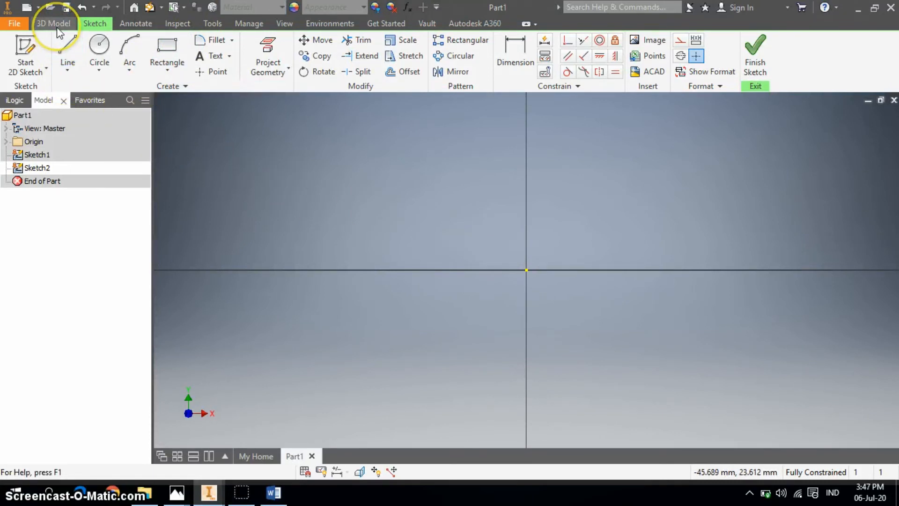
pyautogui.click(99, 46)
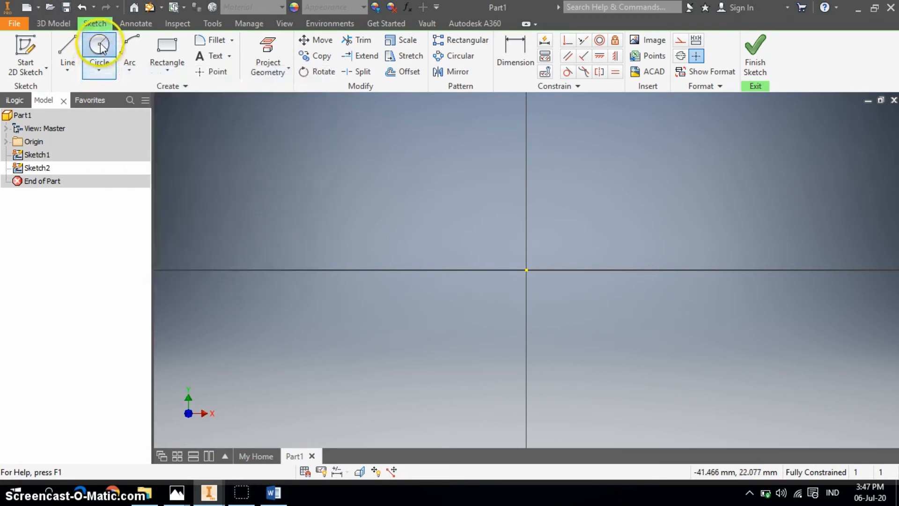
pyautogui.click(527, 269)
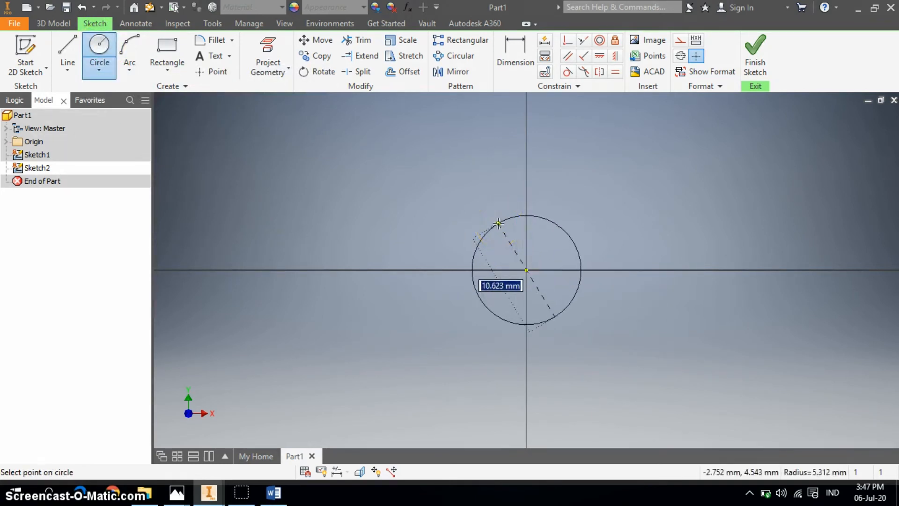
pyautogui.write('10')
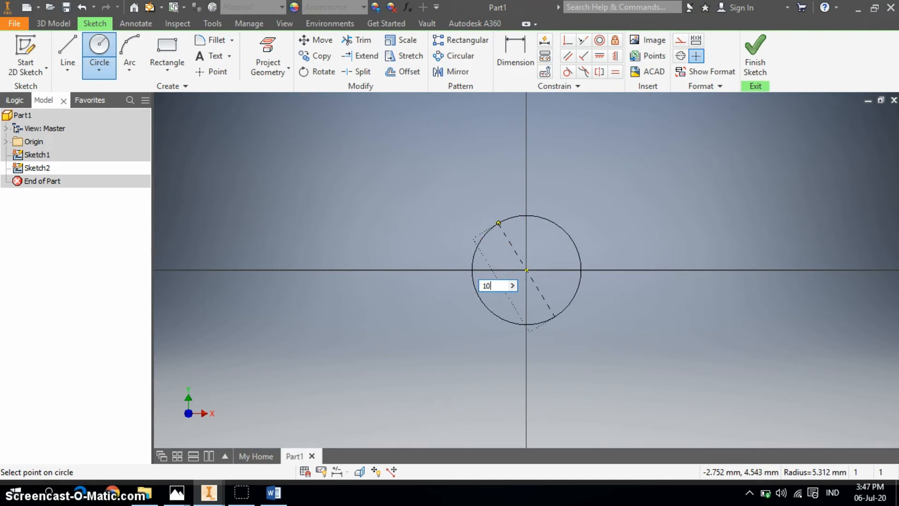
pyautogui.press('Return')
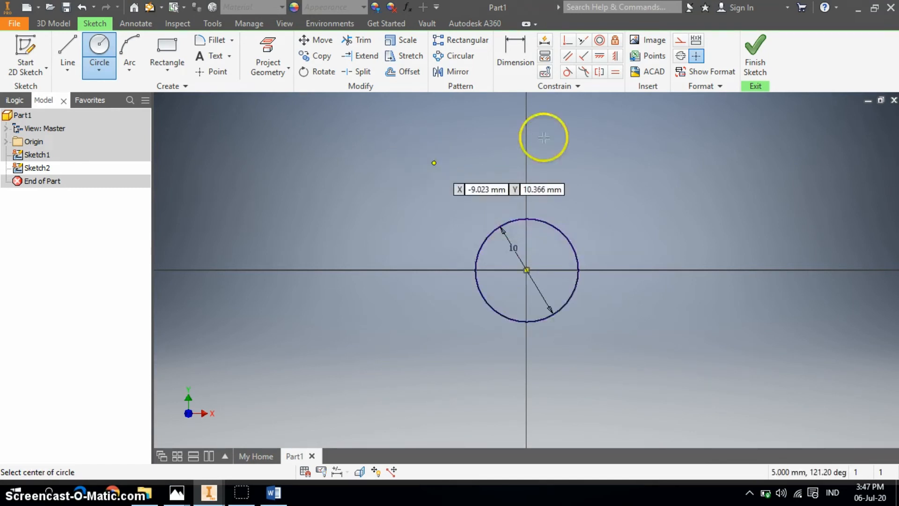
pyautogui.click(754, 50)
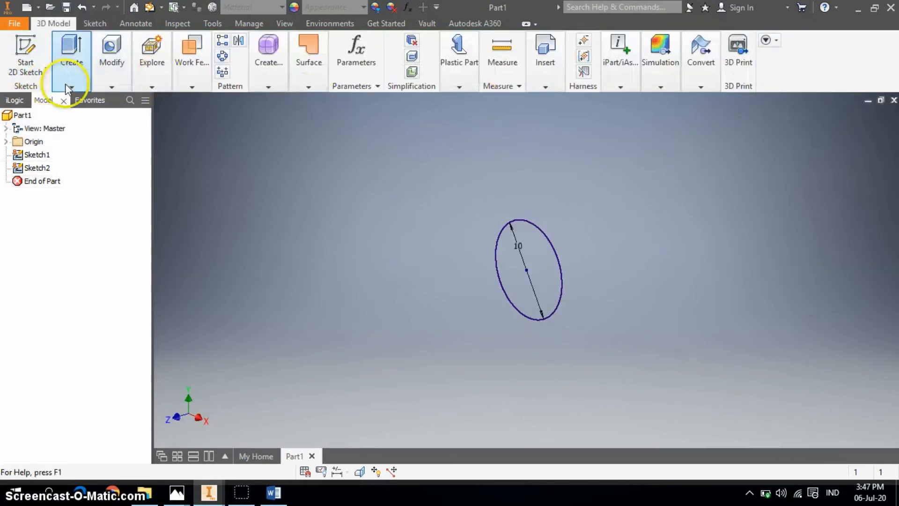
# Extrude the 10 mm circle 18 mm into a solid cylinder.
pyautogui.click(72, 88)
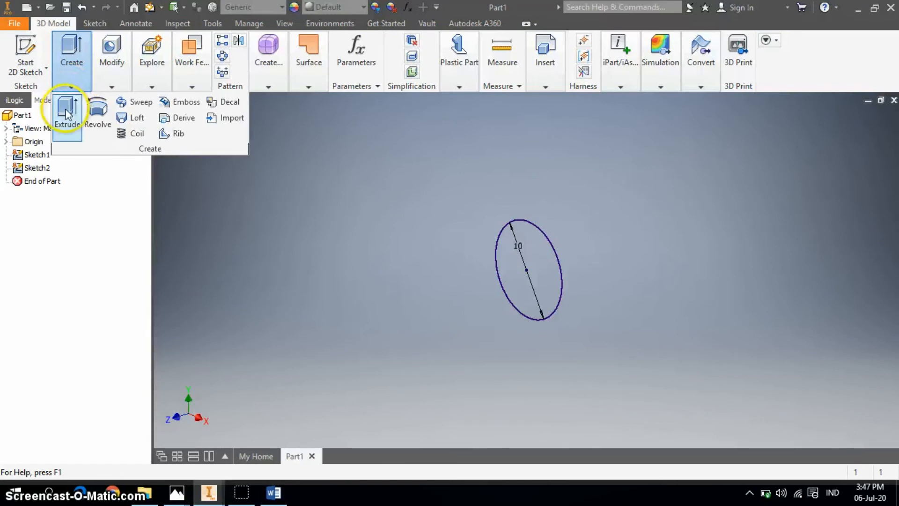
pyautogui.click(66, 109)
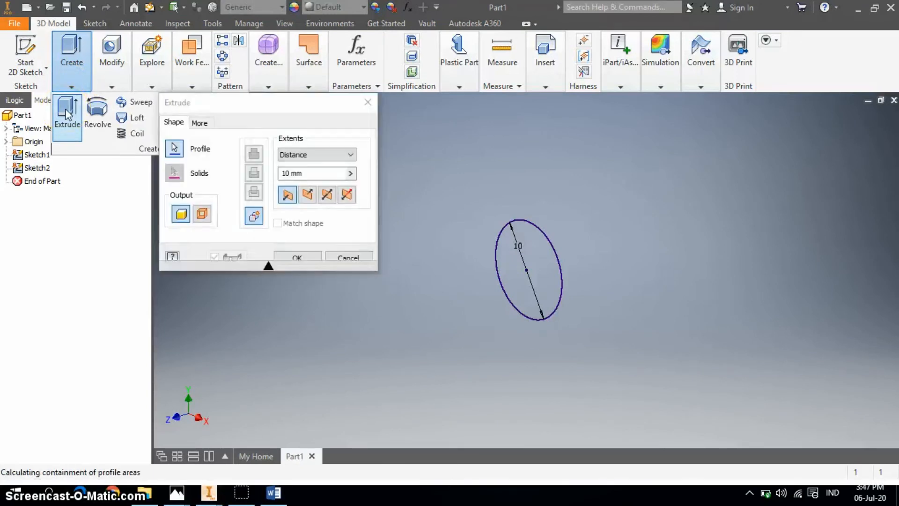
pyautogui.click(522, 256)
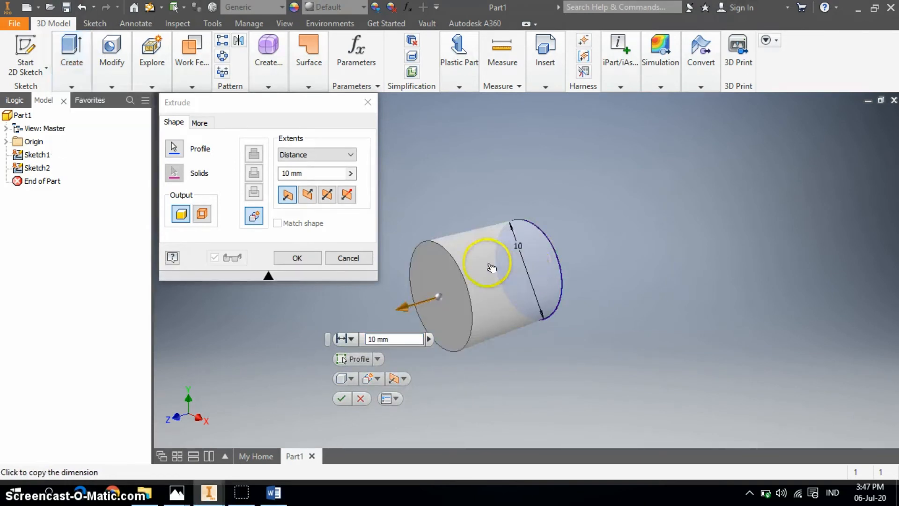
pyautogui.click(288, 173)
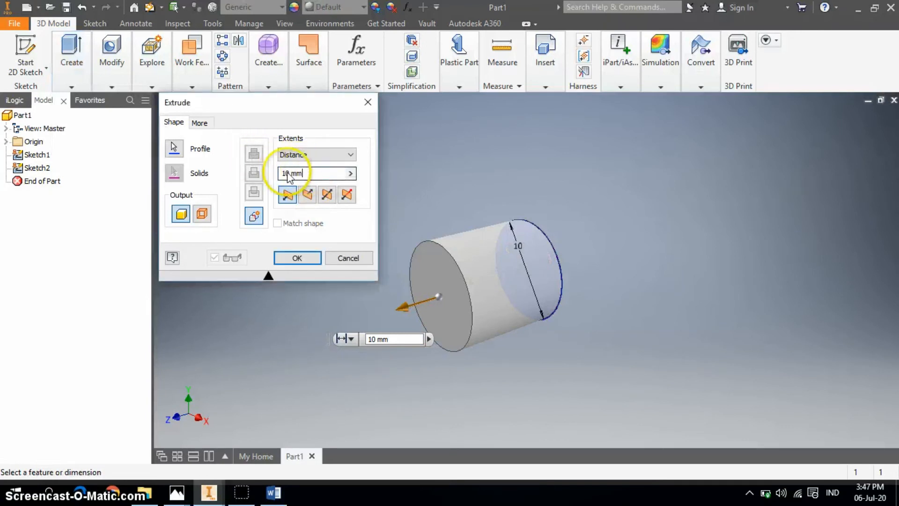
pyautogui.write('18')
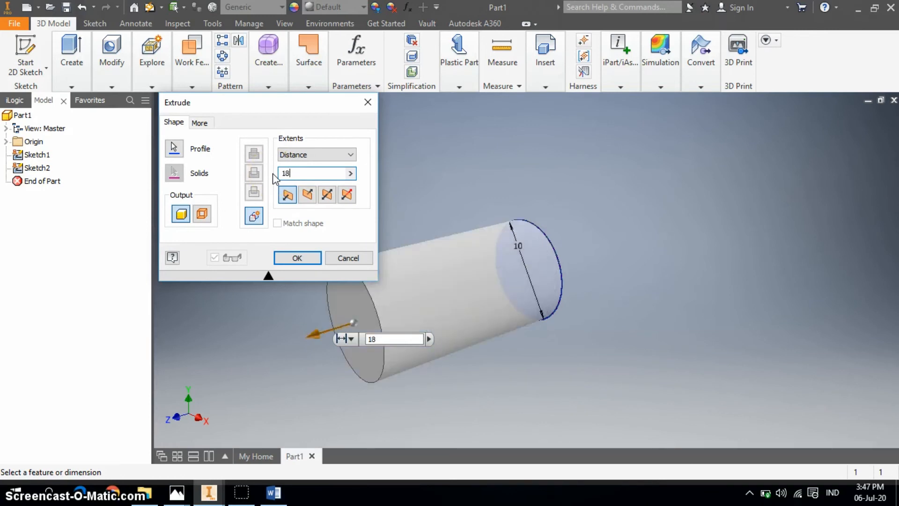
pyautogui.press('Return')
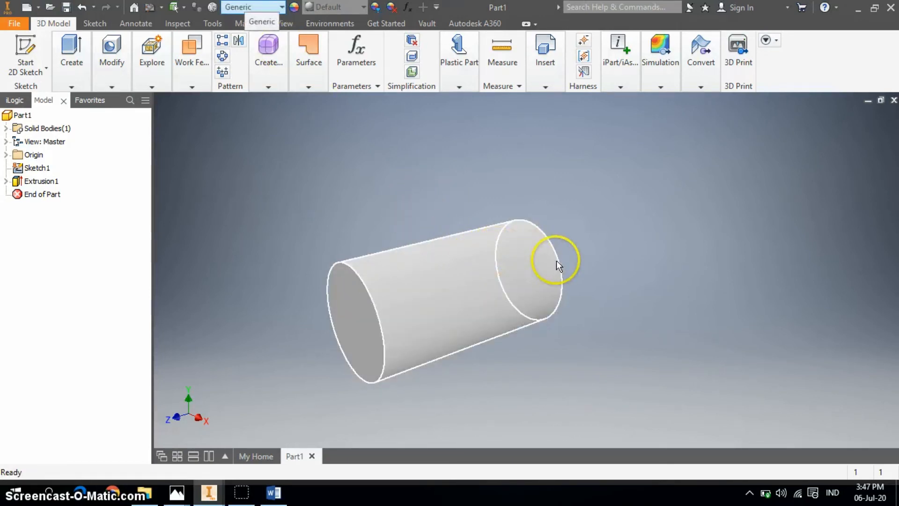
# Undo the cylinder extrusion and the 10 mm circle, leaving the sketch open and empty.
pyautogui.hotkey('ctrl', 'z')
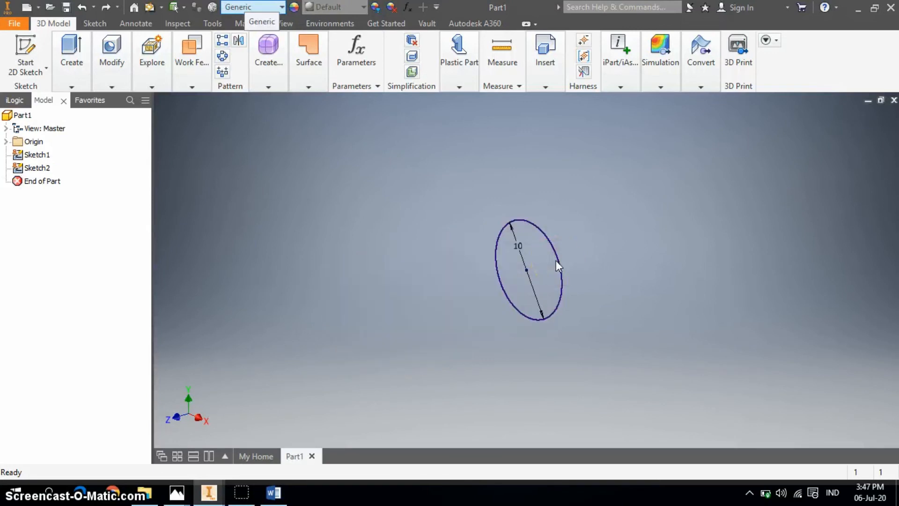
pyautogui.hotkey('ctrl', 'z')
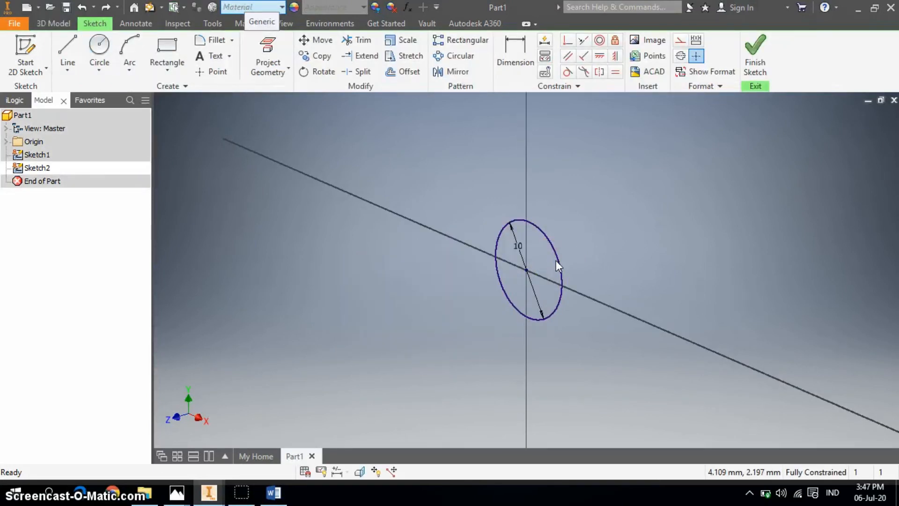
pyautogui.hotkey('ctrl', 'z')
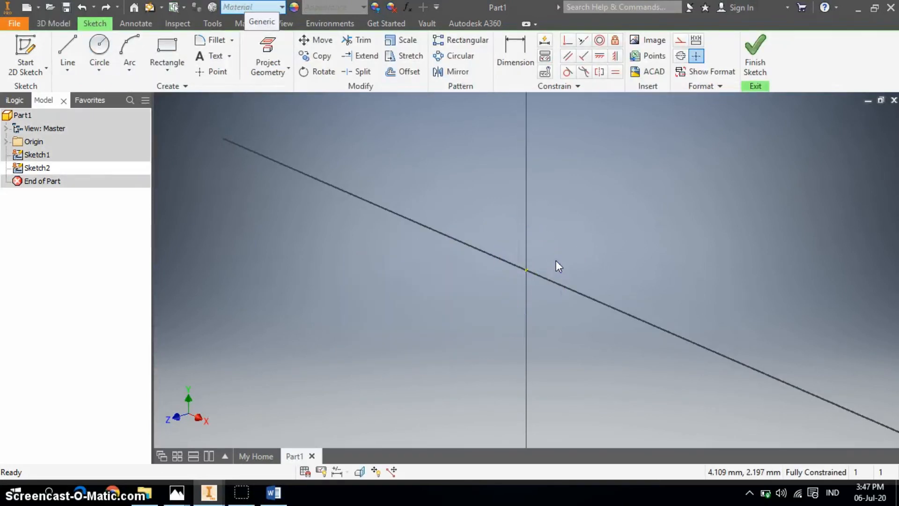
# Draw an inscribed six-sided polygon centred on the origin.
pyautogui.click(171, 70)
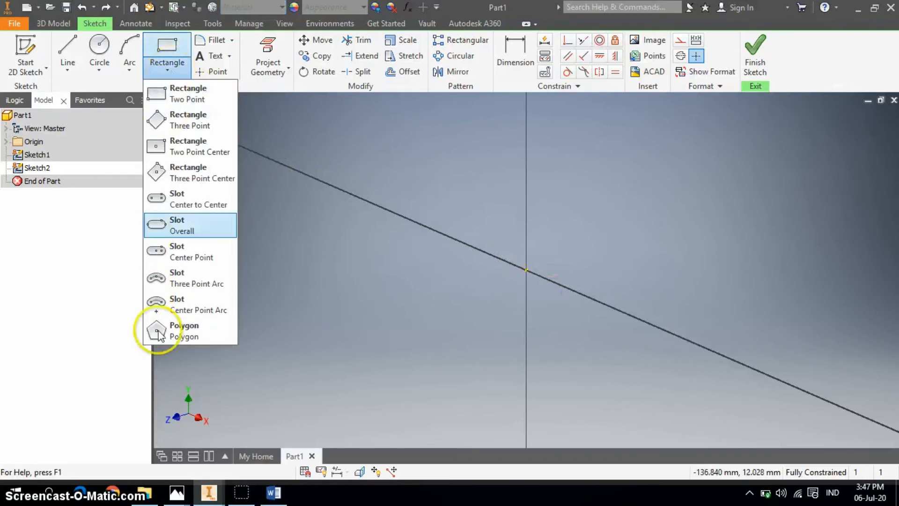
pyautogui.click(176, 333)
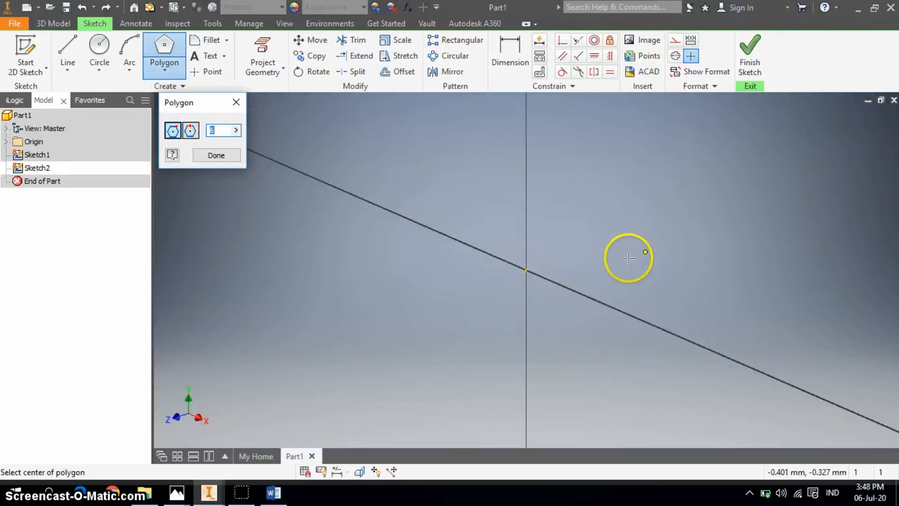
pyautogui.click(526, 270)
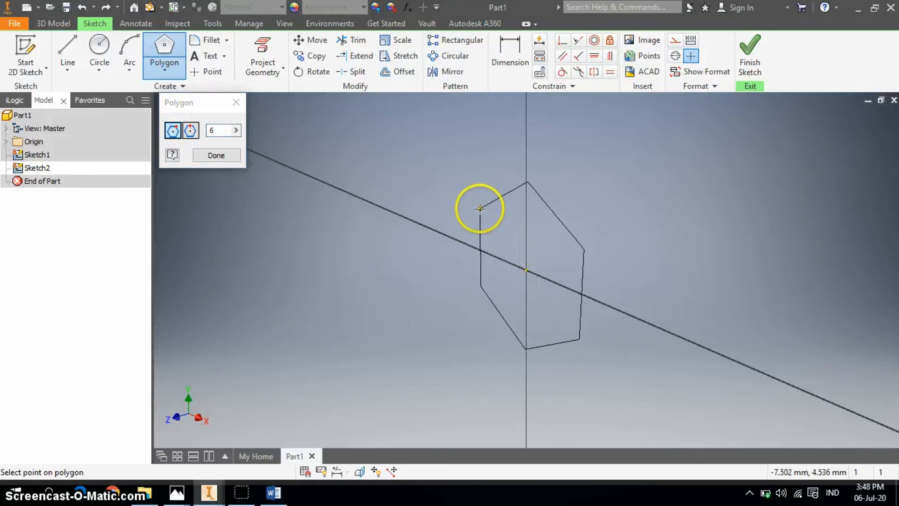
pyautogui.click(477, 209)
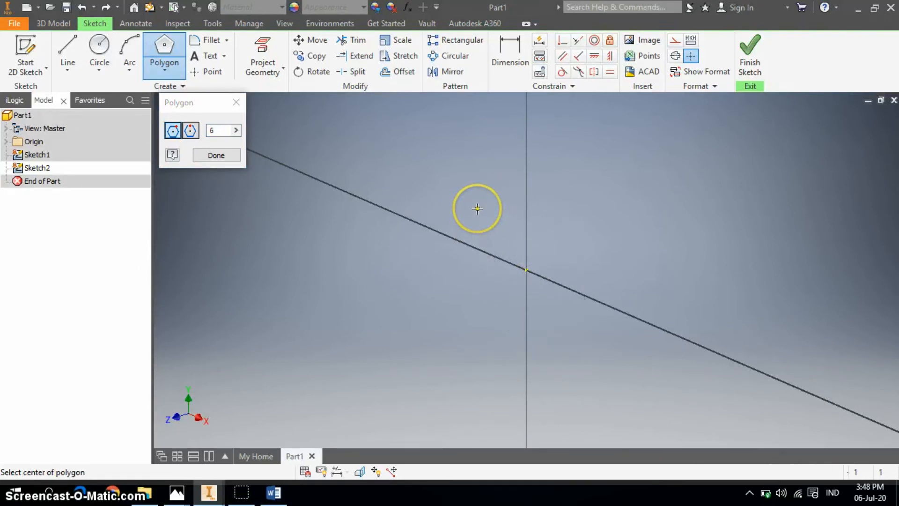
pyautogui.click(229, 158)
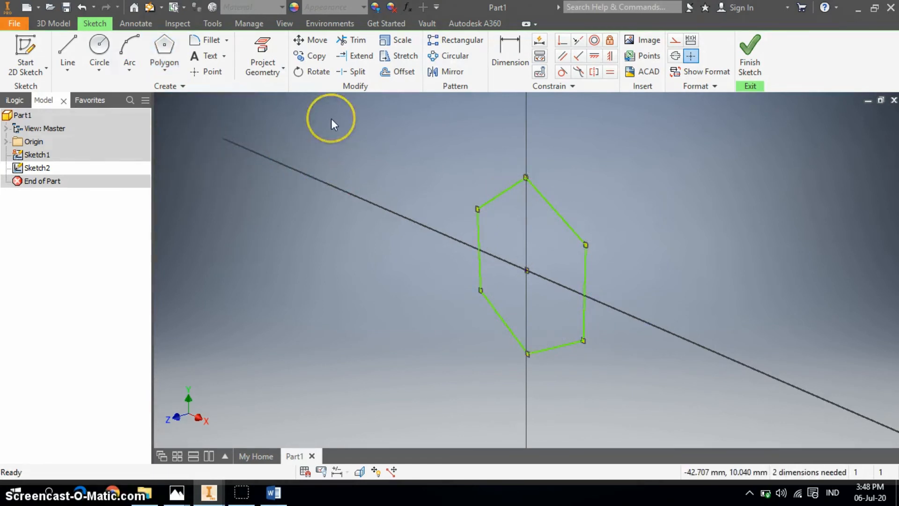
# Extrude the hexagon 18 mm and start a new sketch on the prism's front hexagonal face.
pyautogui.press('e')
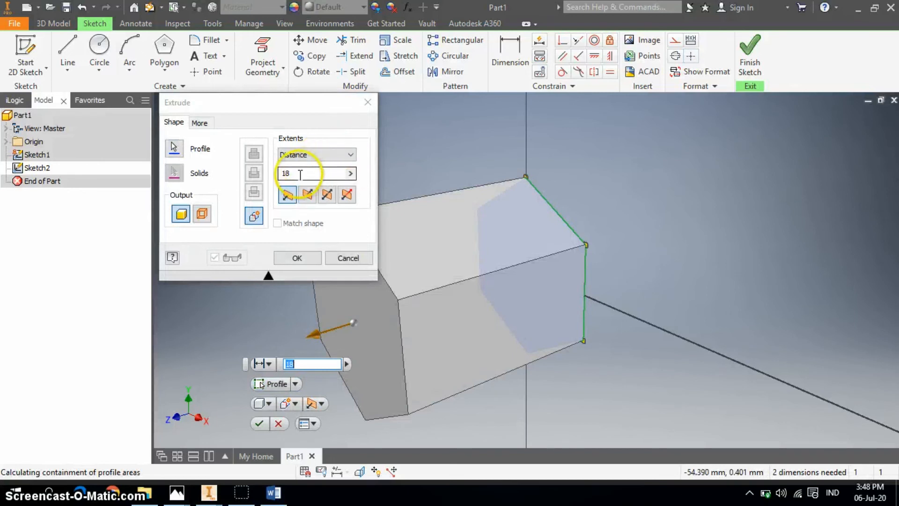
pyautogui.click(290, 260)
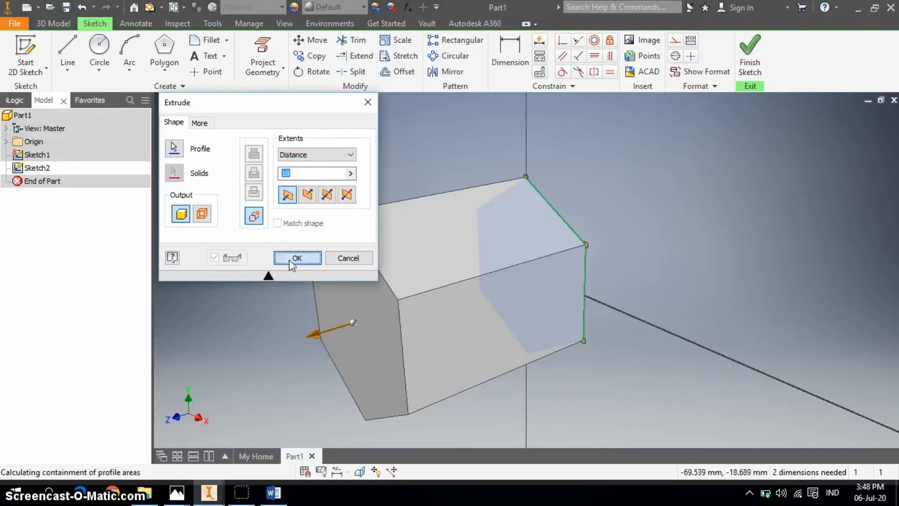
pyautogui.click(353, 306)
pyautogui.rightClick(353, 307)
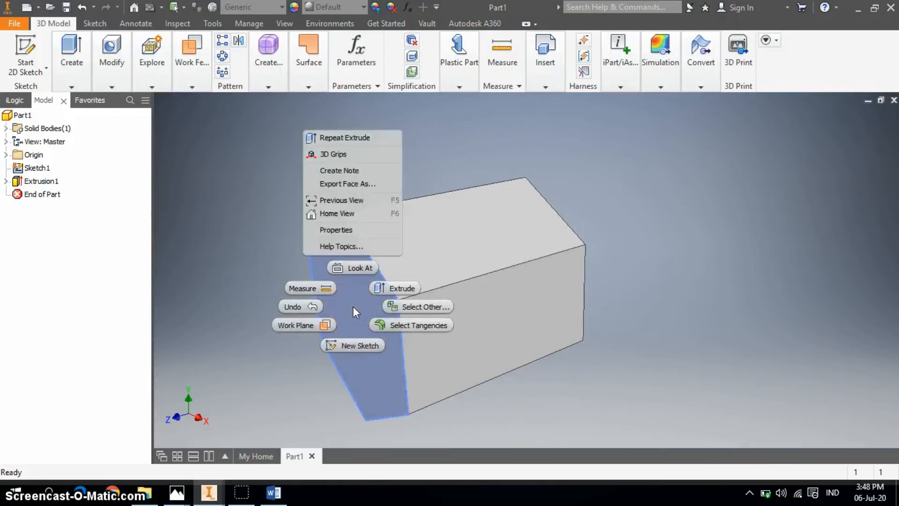
pyautogui.click(351, 346)
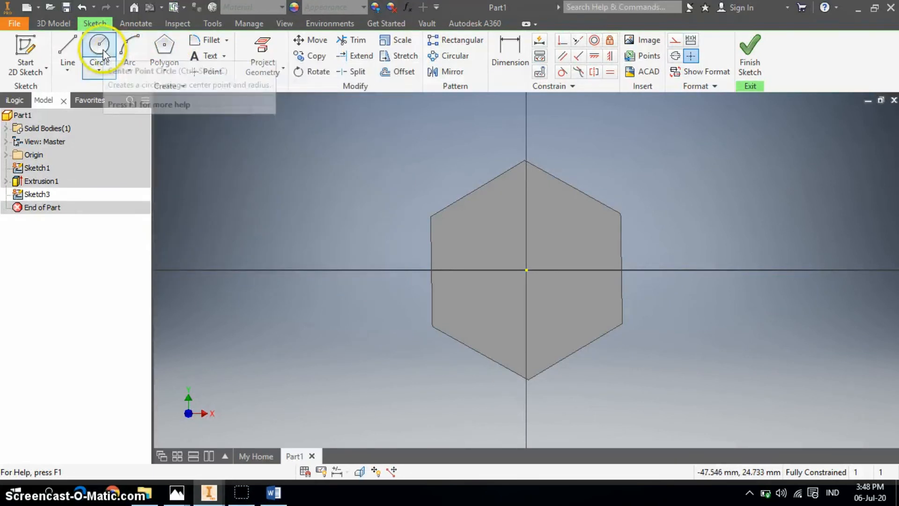
# Draw a 5 mm diameter circle at the centre of the hexagonal face.
pyautogui.click(108, 61)
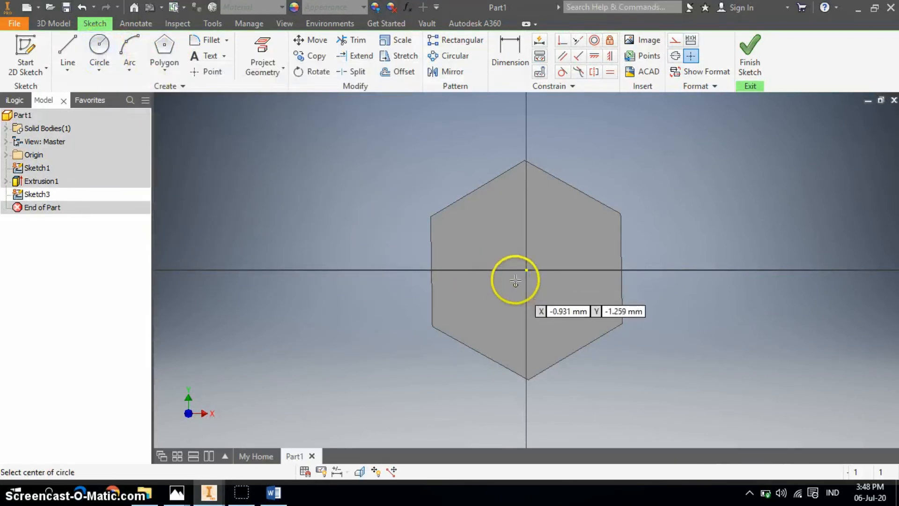
pyautogui.click(526, 270)
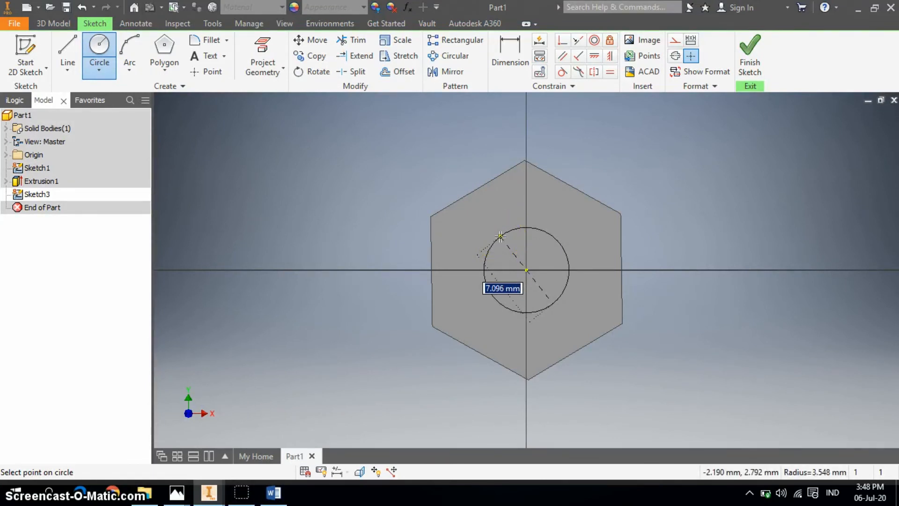
pyautogui.write('5')
pyautogui.press('Return')
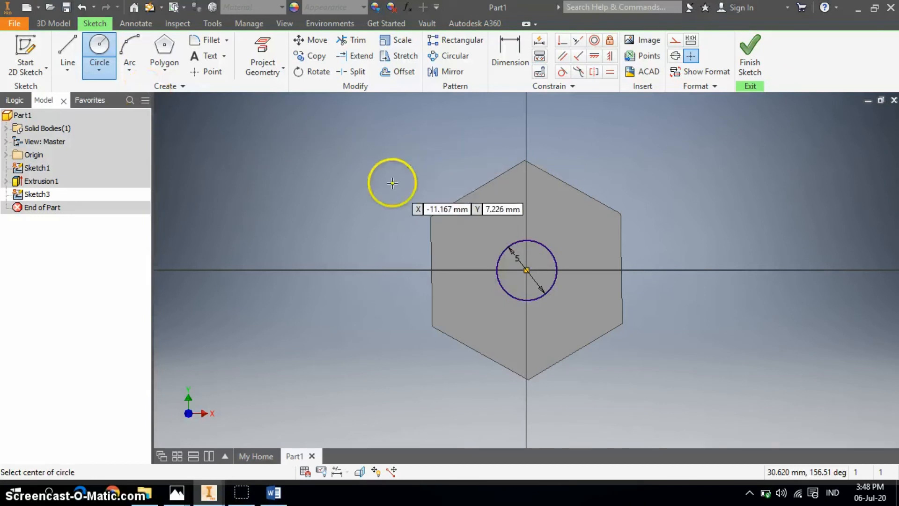
# Cut the 5 mm circle 18 mm into the hexagonal prism with an Extrude cut.
pyautogui.press('e')
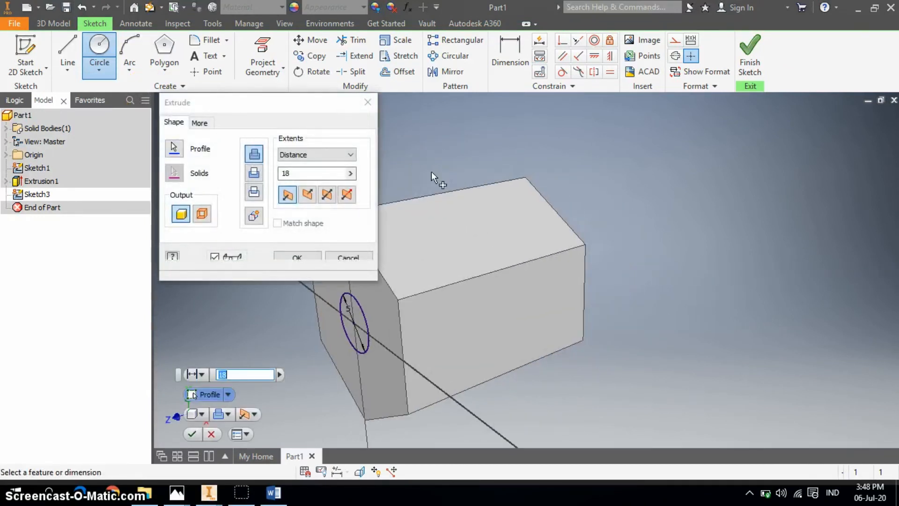
pyautogui.click(254, 173)
pyautogui.click(288, 194)
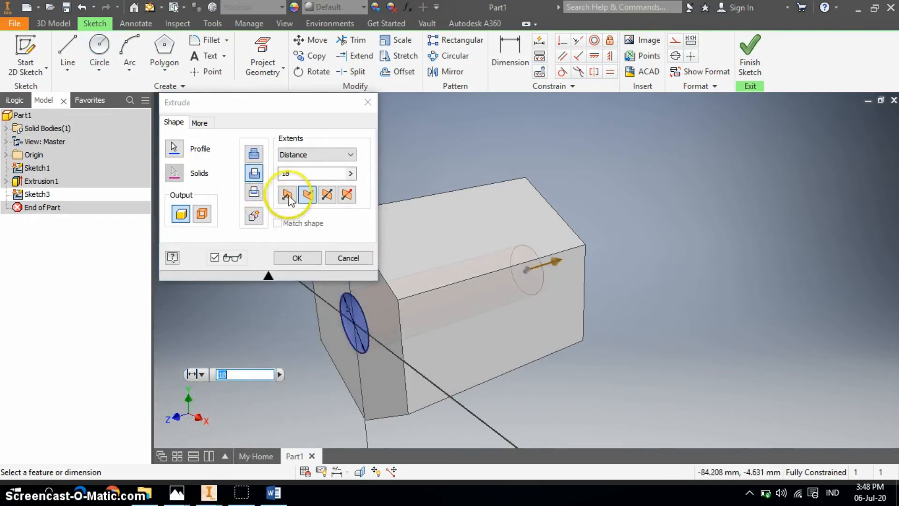
pyautogui.click(300, 174)
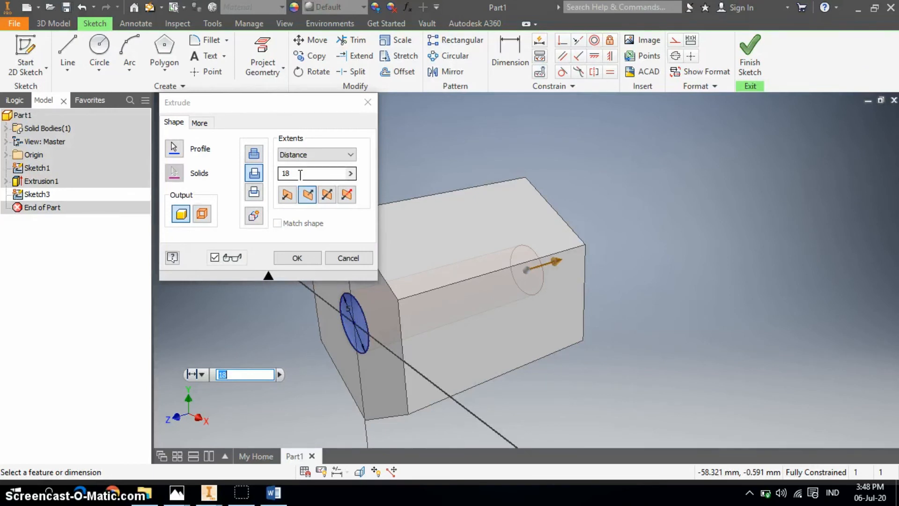
pyautogui.click(297, 258)
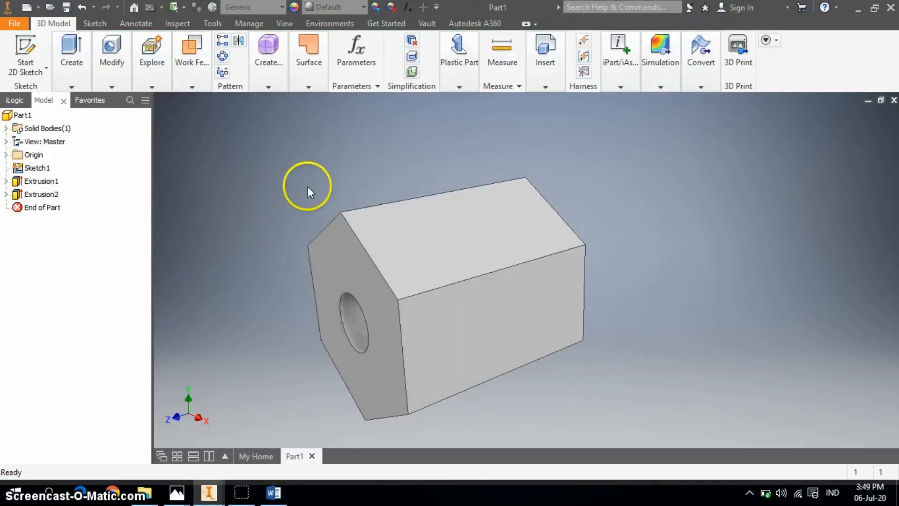
# Undo the hole cut and the hexagon extrusion to return to the polygon sketch.
pyautogui.click(76, 64)
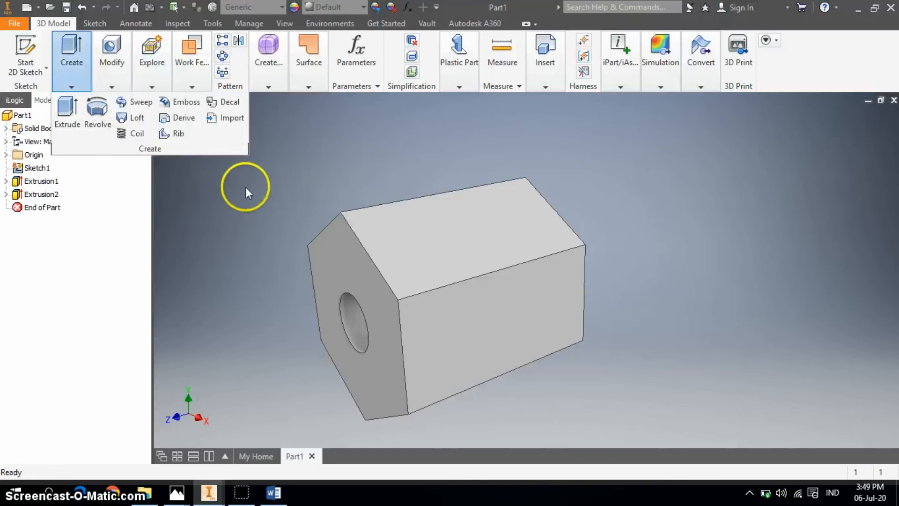
pyautogui.click(306, 179)
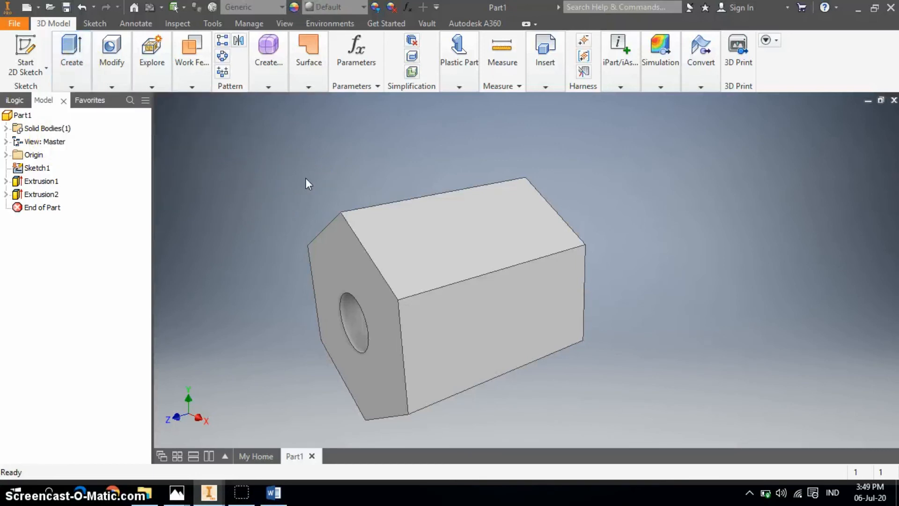
pyautogui.hotkey('ctrl', 'z')
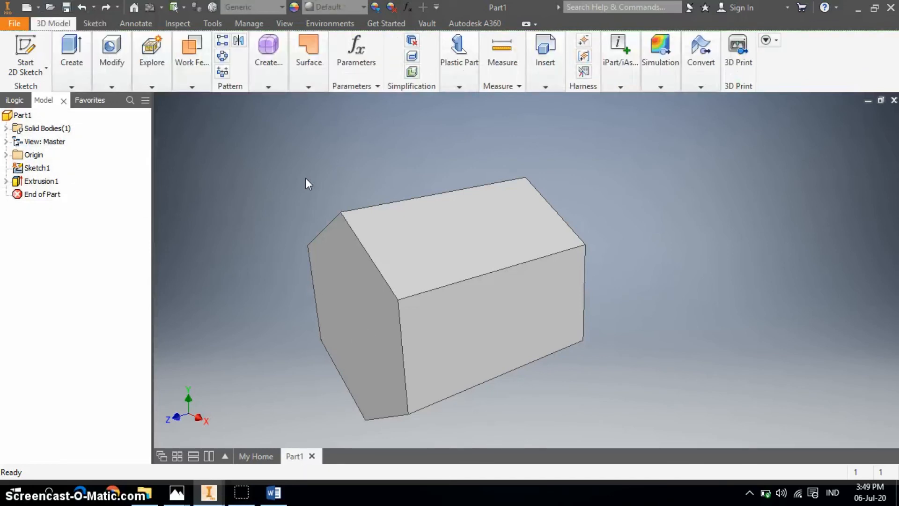
pyautogui.hotkey('ctrl', 'z')
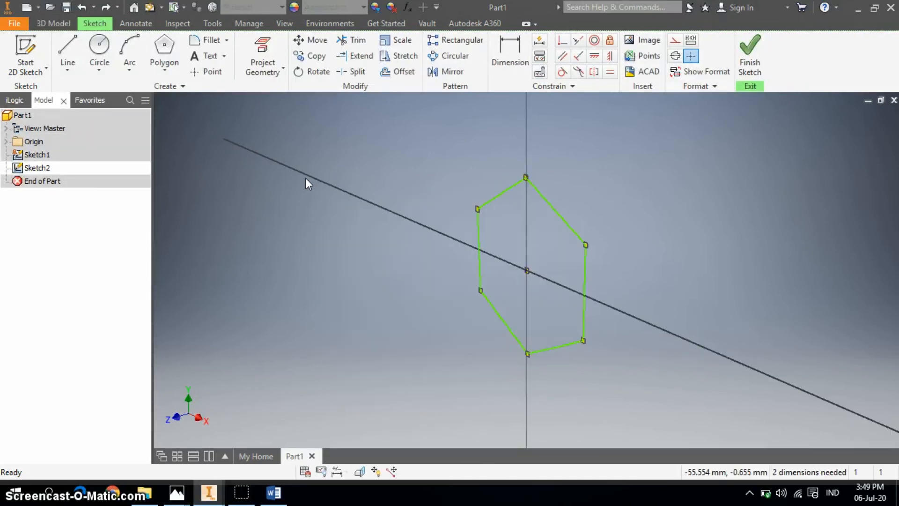
# Undo the hexagon and draw connected lines from the origin, about 60 mm up, 99 mm right, 30 mm down, 55 mm right and 57 mm up.
pyautogui.hotkey('ctrl', 'z')
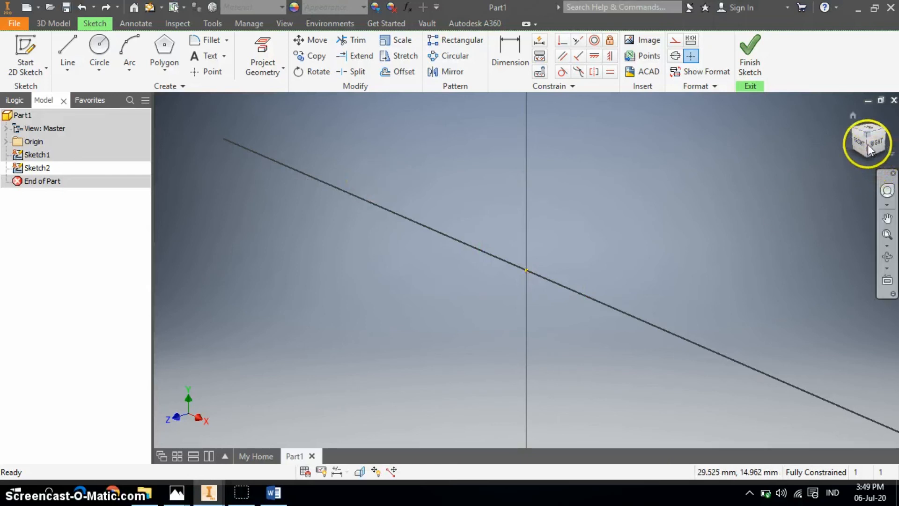
pyautogui.click(856, 142)
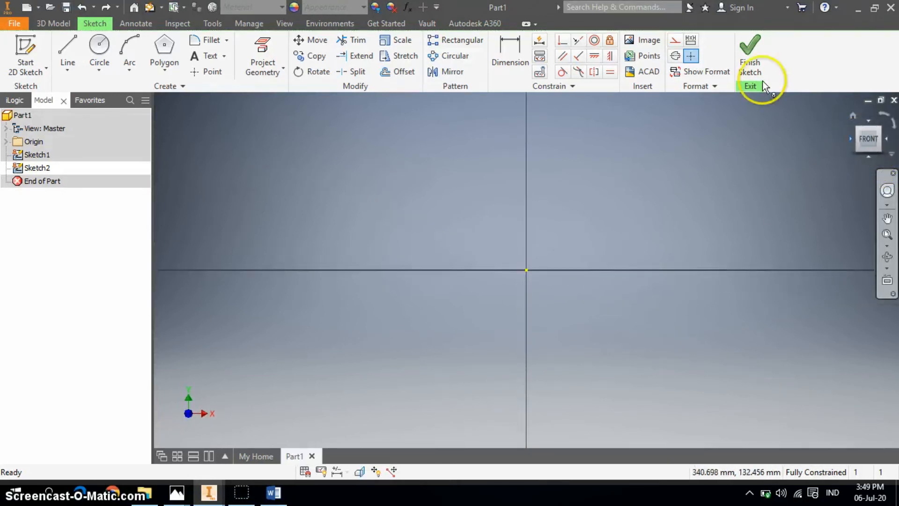
pyautogui.click(63, 52)
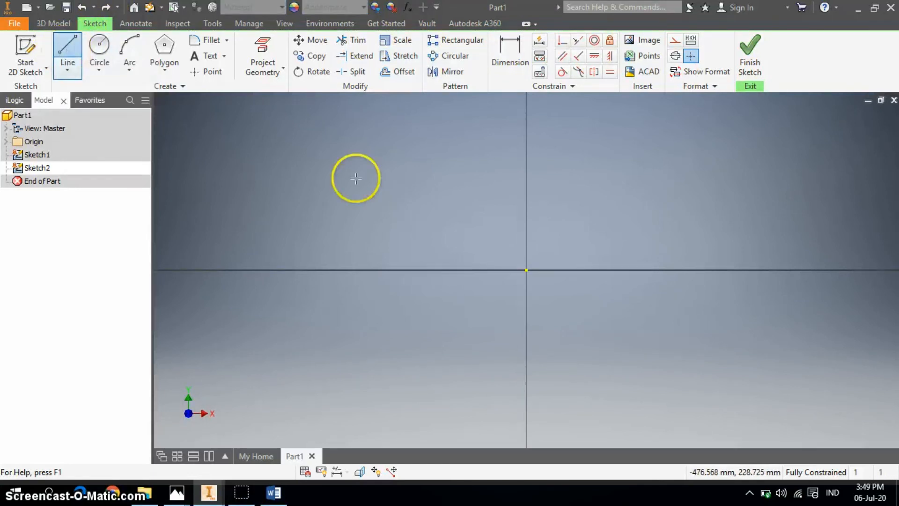
pyautogui.click(527, 270)
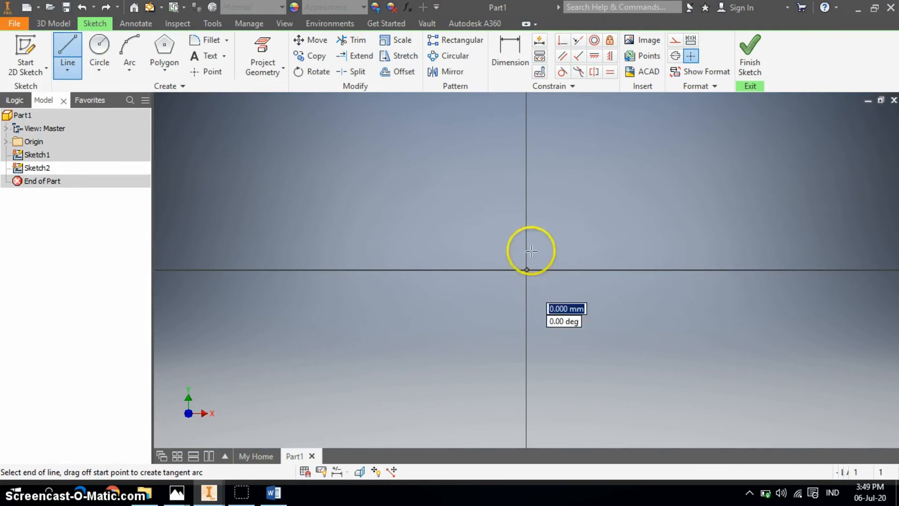
pyautogui.click(526, 212)
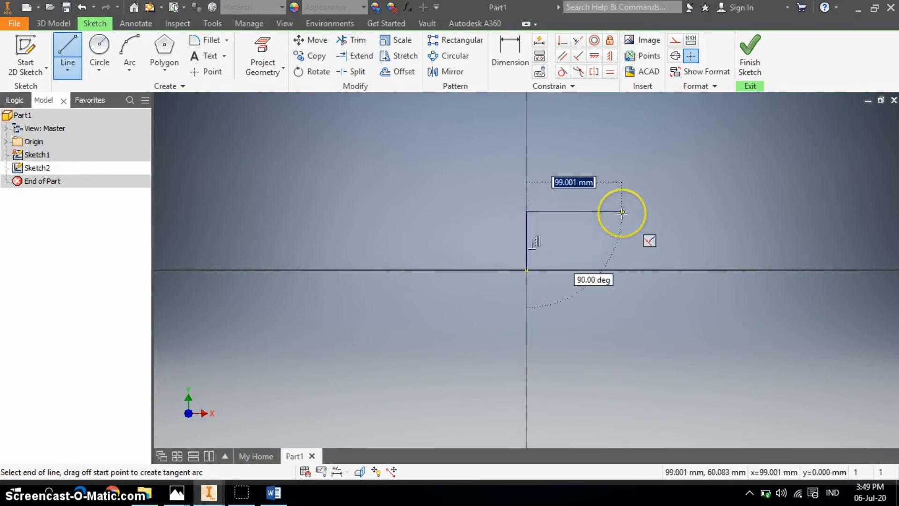
pyautogui.click(622, 212)
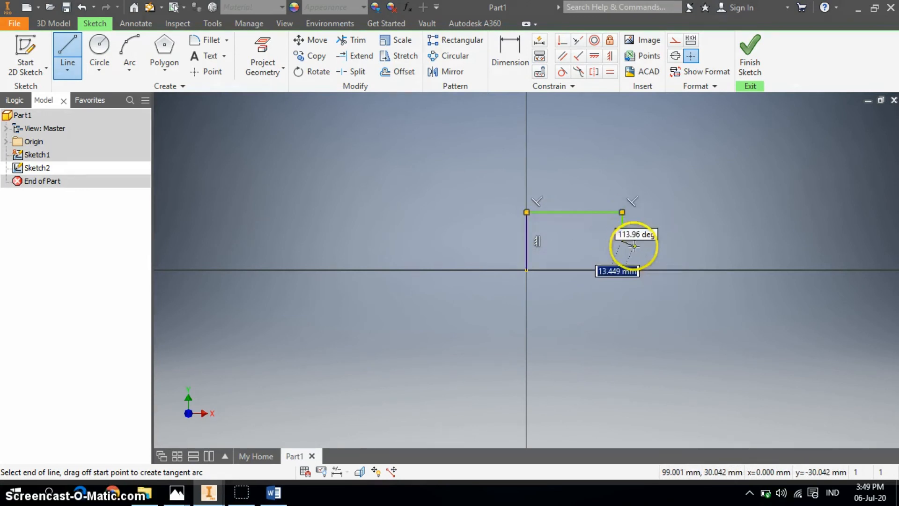
pyautogui.click(674, 242)
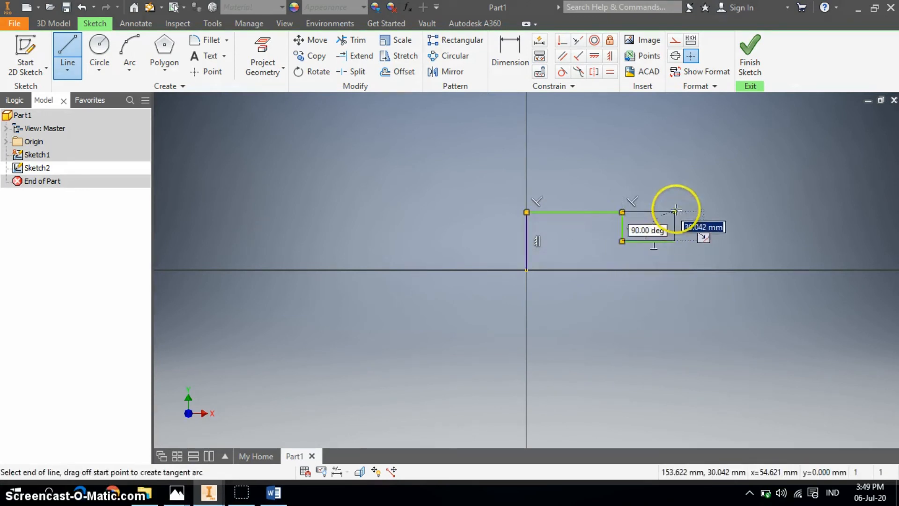
pyautogui.click(675, 186)
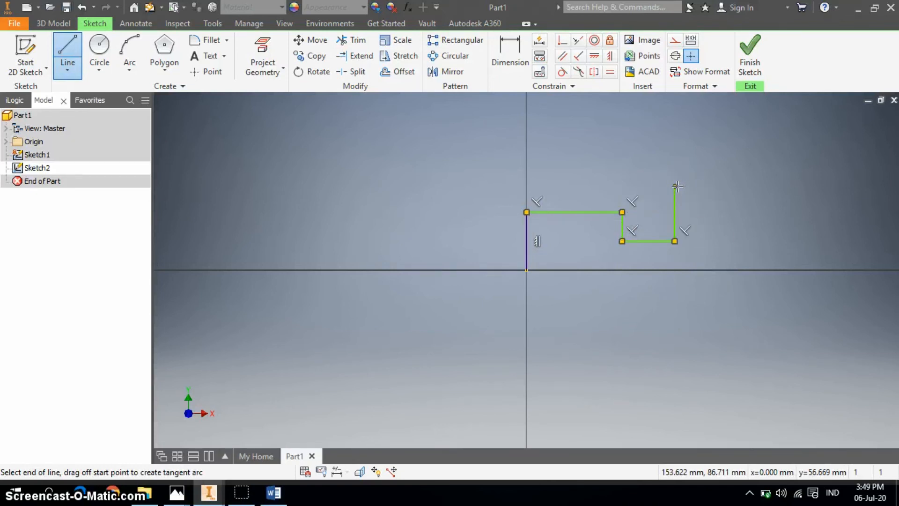
# Continue the profile about 125 mm right, 62 mm diagonally down, 33 mm right and 33 mm down, ending just above the horizontal axis.
pyautogui.click(794, 187)
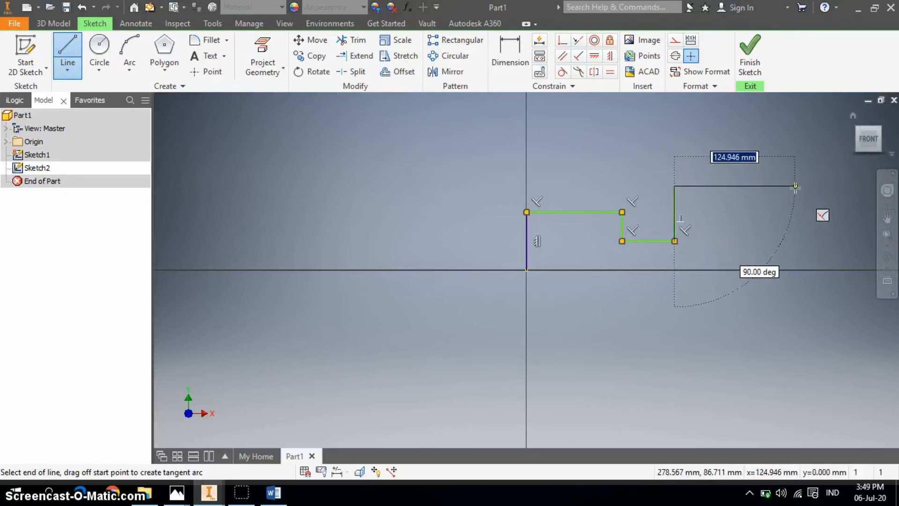
pyautogui.click(795, 187)
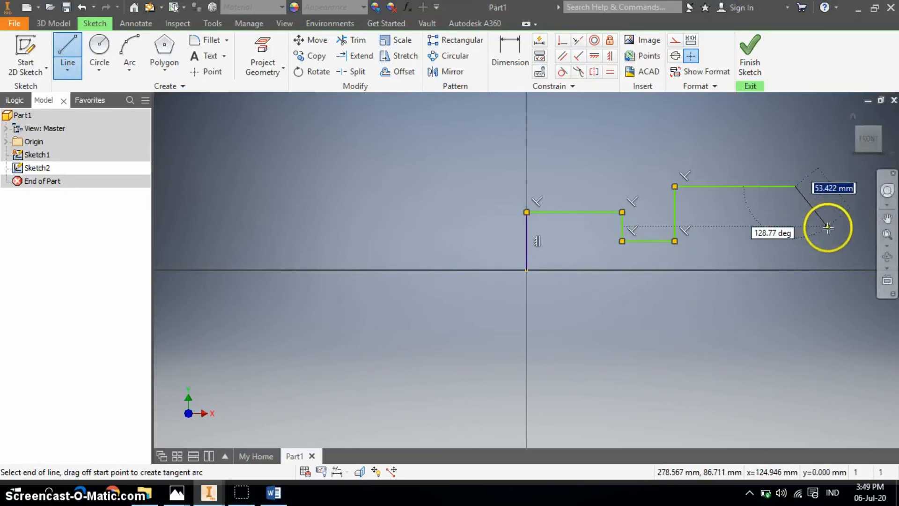
pyautogui.click(831, 234)
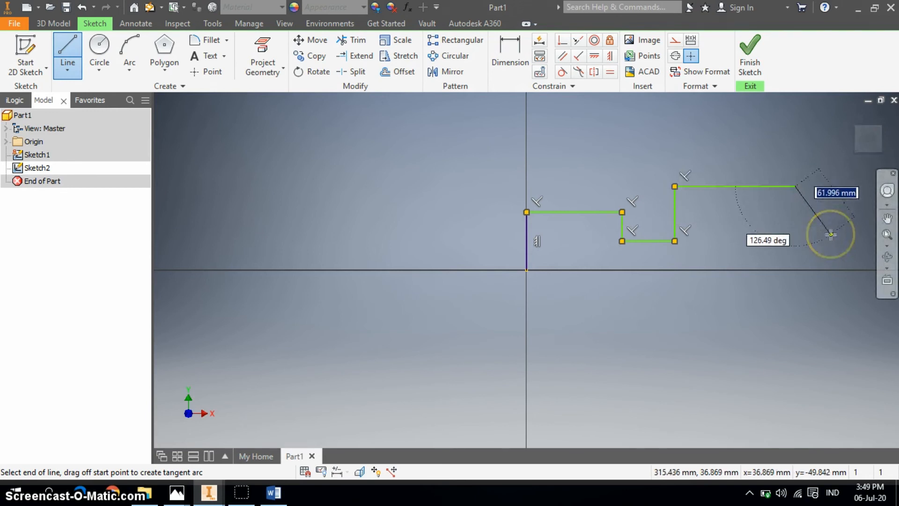
pyautogui.click(862, 235)
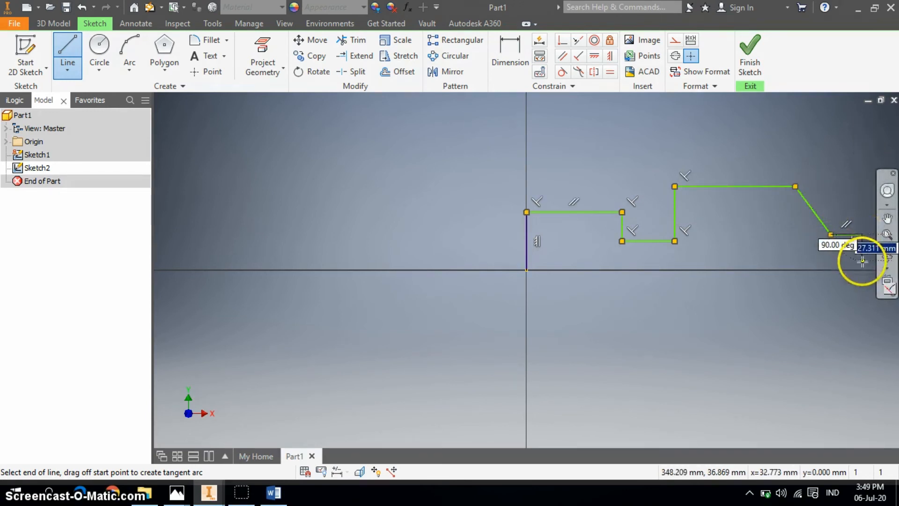
pyautogui.click(862, 265)
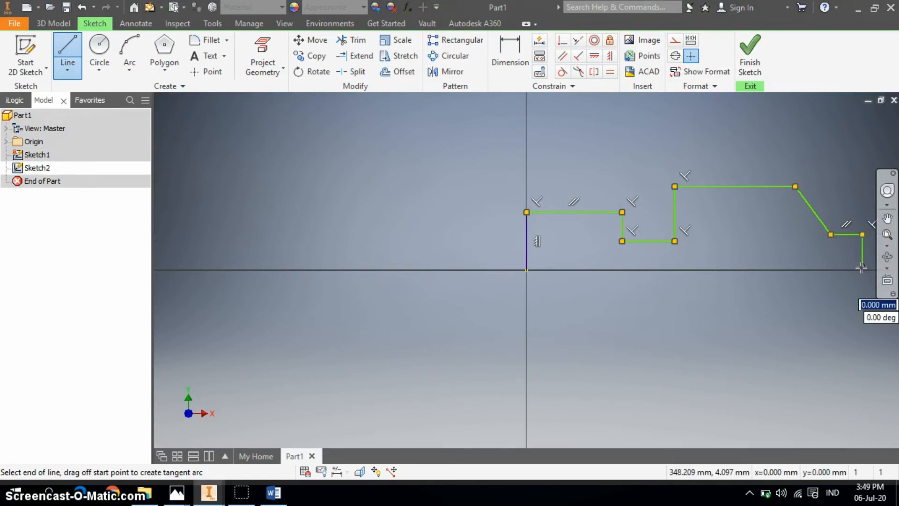
pyautogui.press('Escape')
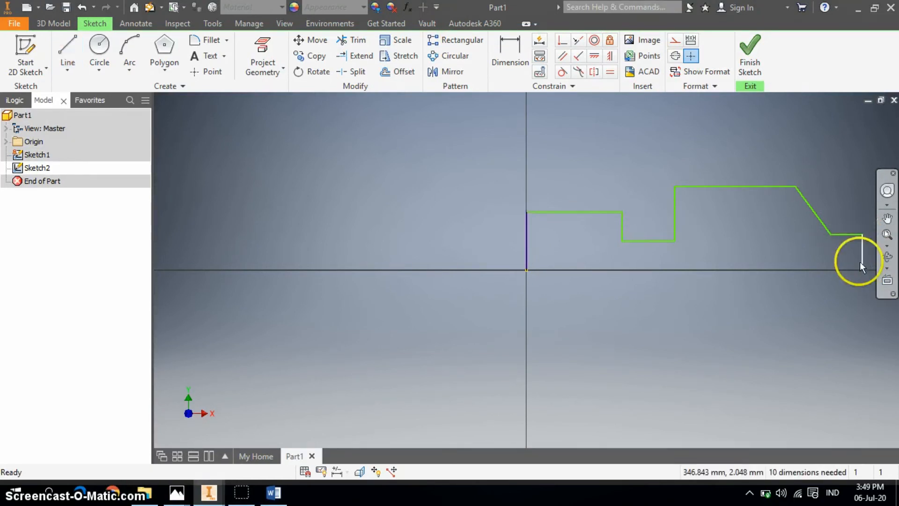
# Draw a base line about 348 mm long from the origin along the horizontal axis and finish the sketch.
pyautogui.click(65, 54)
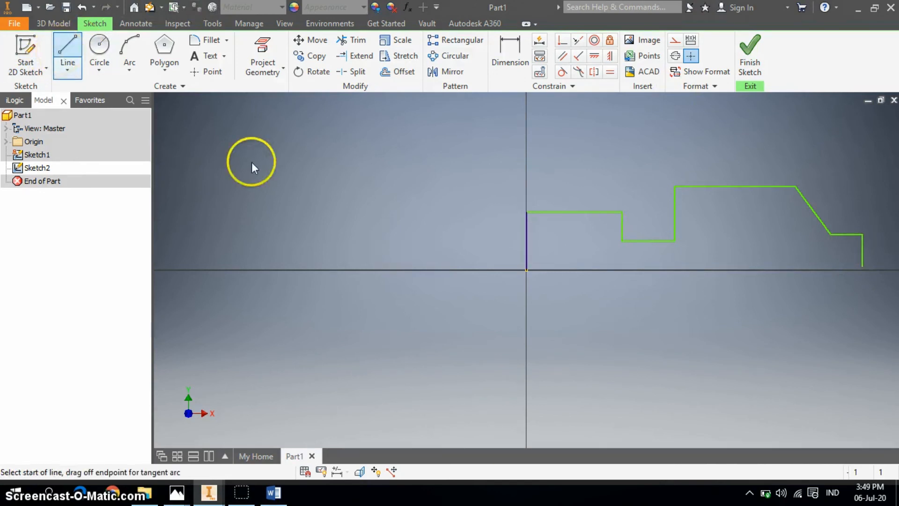
pyautogui.click(526, 270)
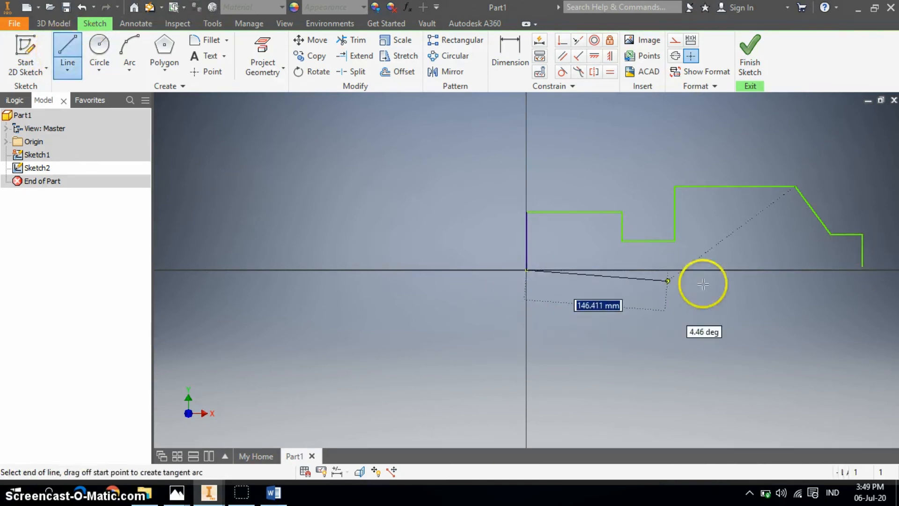
pyautogui.click(862, 270)
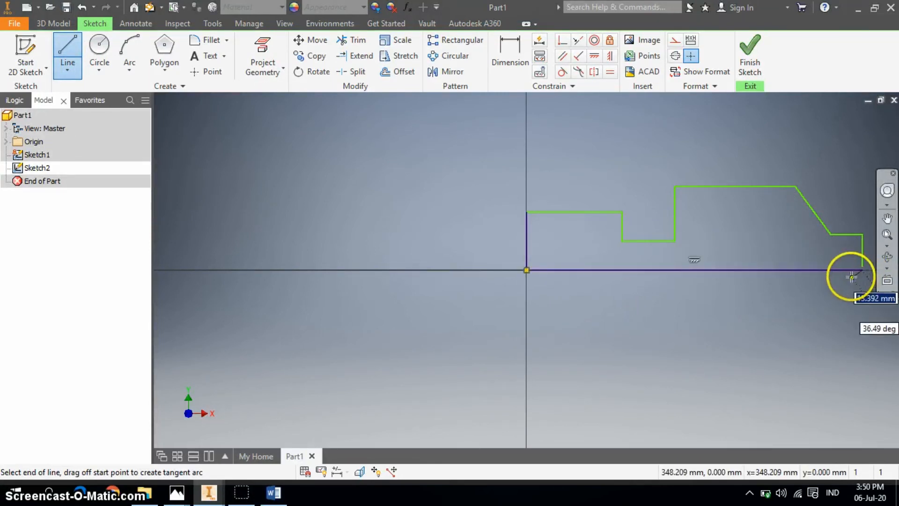
pyautogui.click(746, 70)
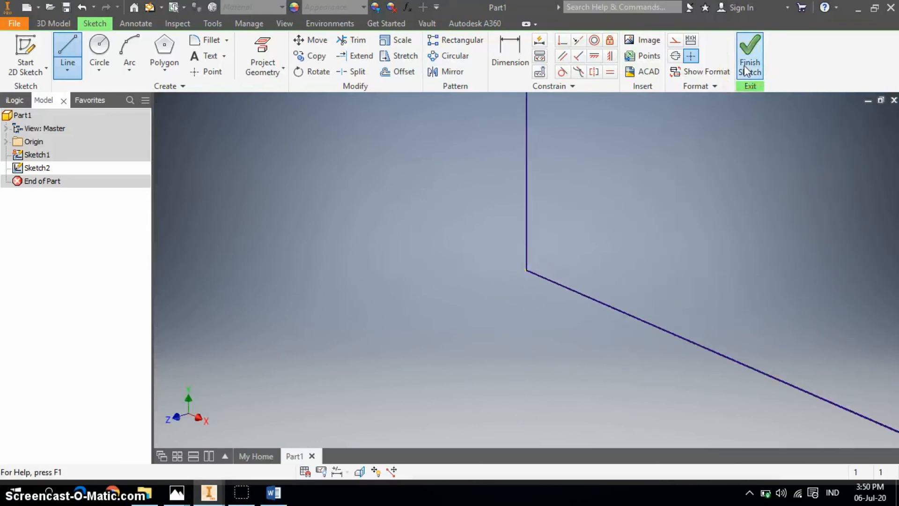
# Try to revolve the stepped profile fully around its long base line, switching the output from surface to solid.
pyautogui.scroll(-10, 749, 223)
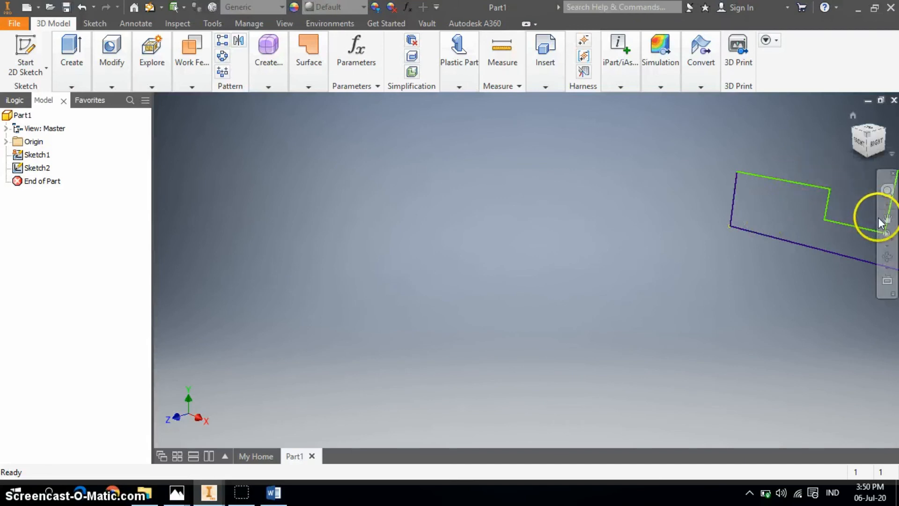
pyautogui.click(880, 221)
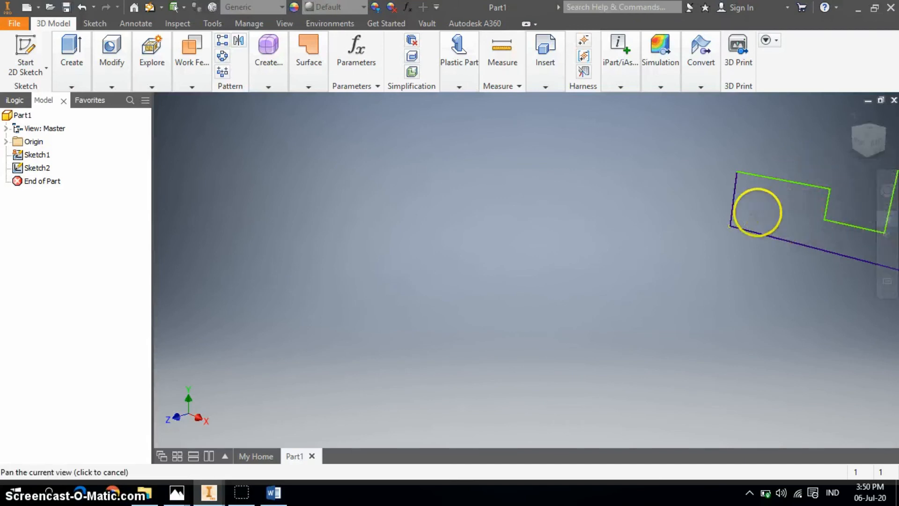
pyautogui.moveTo(699, 212); pyautogui.dragTo(606, 210)
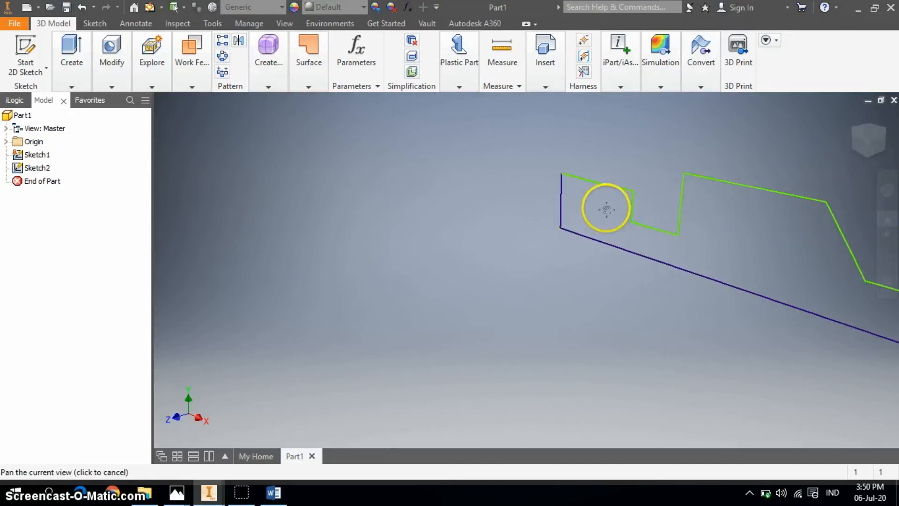
pyautogui.moveTo(532, 199); pyautogui.dragTo(468, 182)
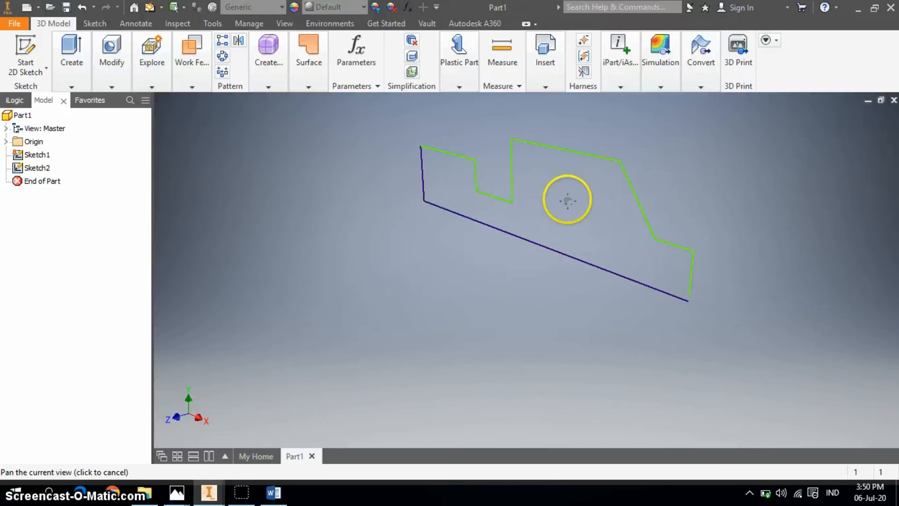
pyautogui.press('r')
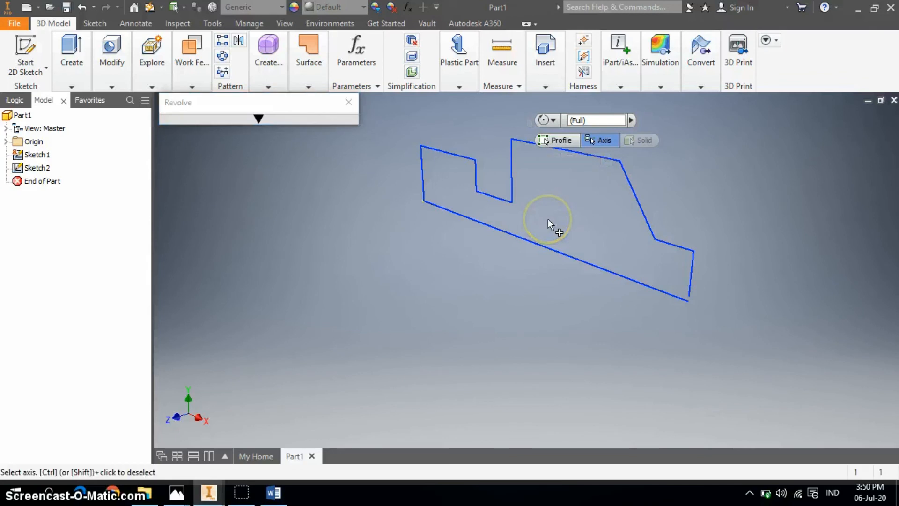
pyautogui.click(259, 117)
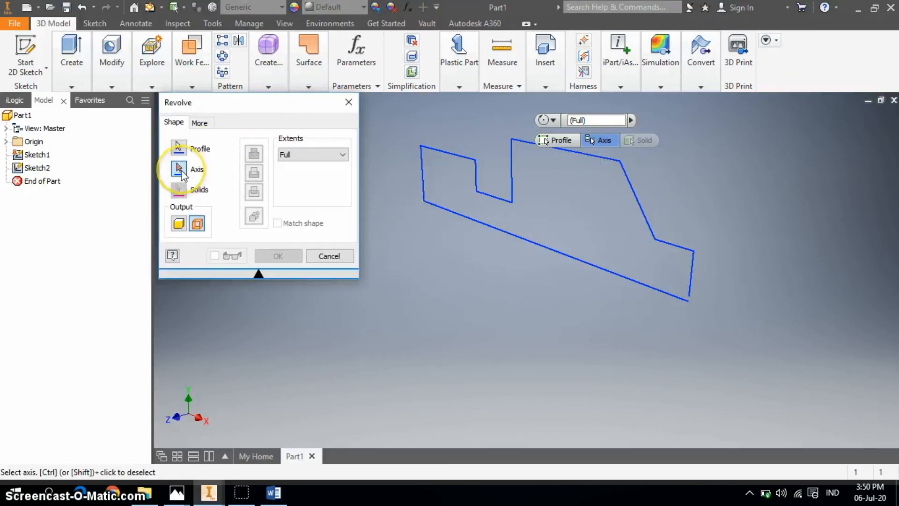
pyautogui.click(510, 237)
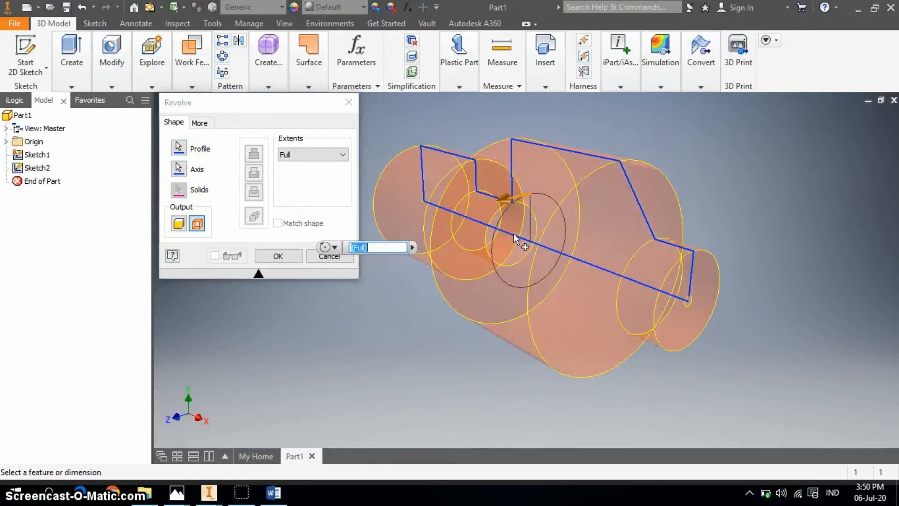
pyautogui.click(179, 224)
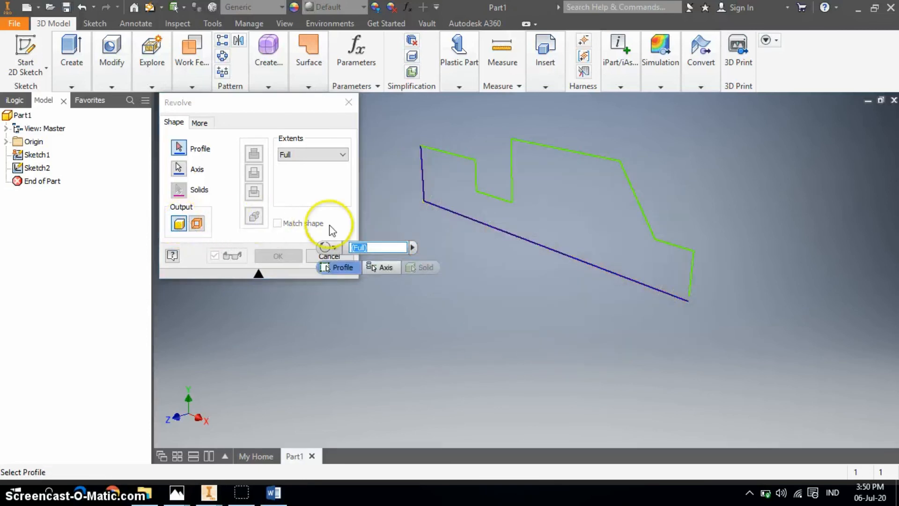
pyautogui.click(519, 247)
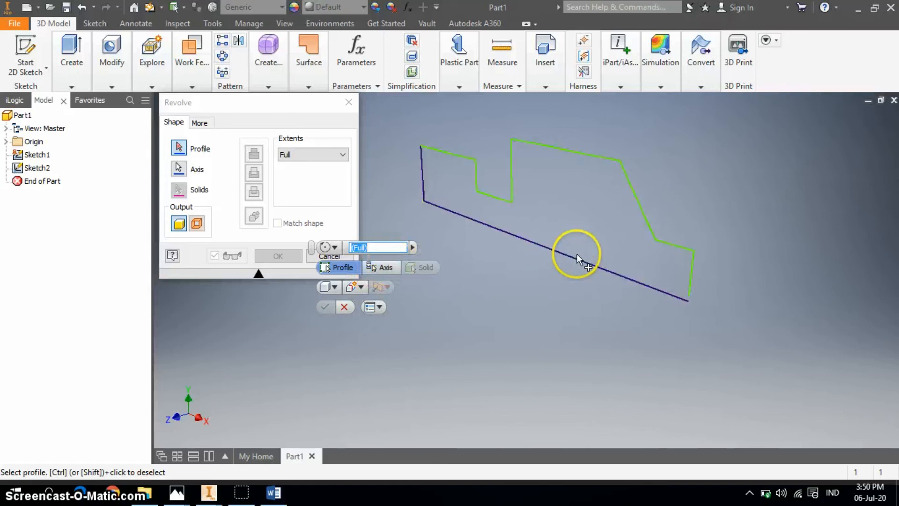
# Examine the corner where the profile's last vertical line meets the base line and cancel the Revolve.
pyautogui.scroll(5, 592, 260)
pyautogui.scroll(-5, 638, 266)
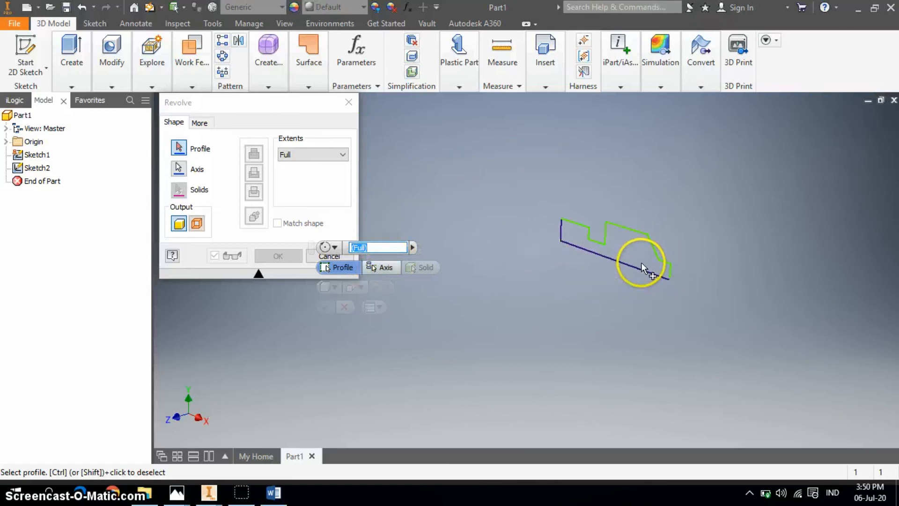
pyautogui.scroll(2, 644, 263)
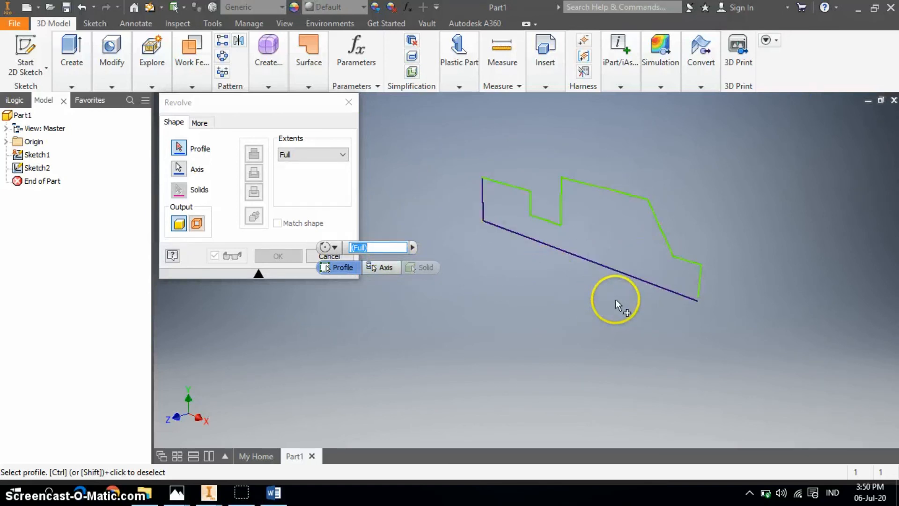
pyautogui.scroll(-2, 721, 311)
pyautogui.scroll(6, 721, 311)
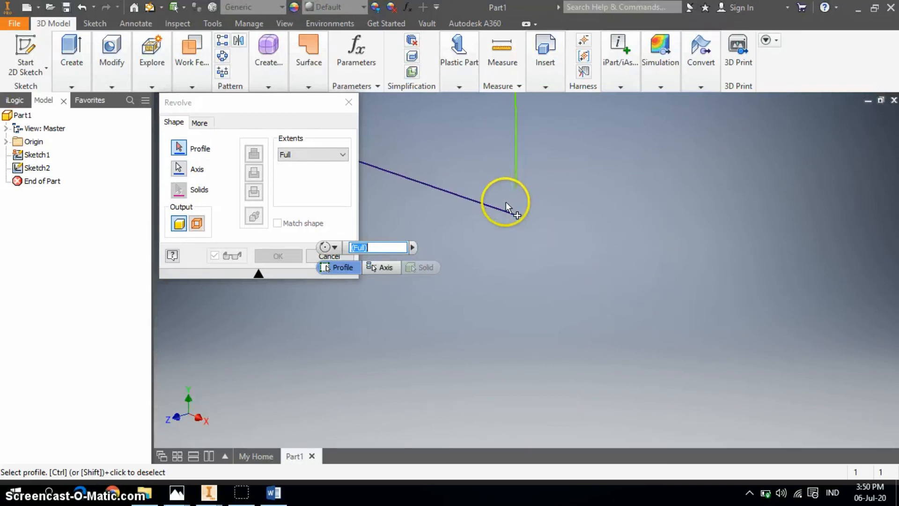
pyautogui.click(538, 311)
pyautogui.press('Escape')
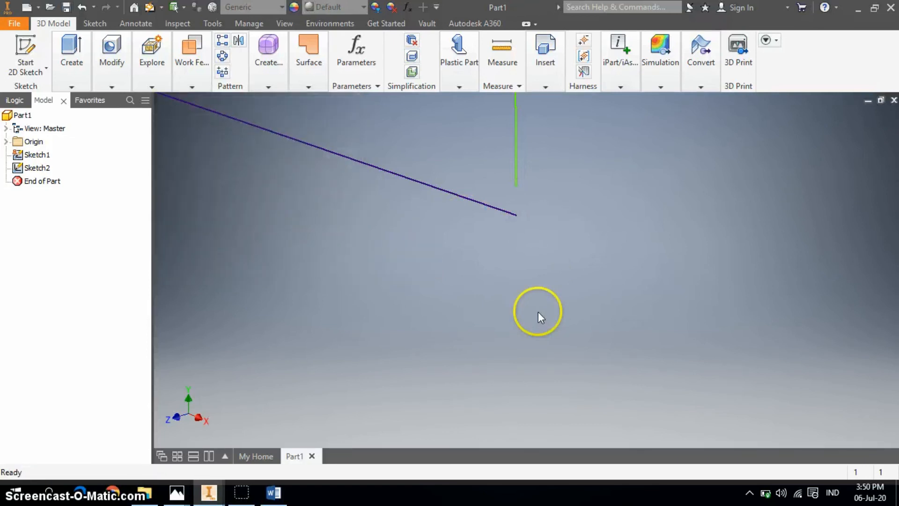
# Reopen the stepped profile's sketch, Sketch2, for editing.
pyautogui.click(96, 24)
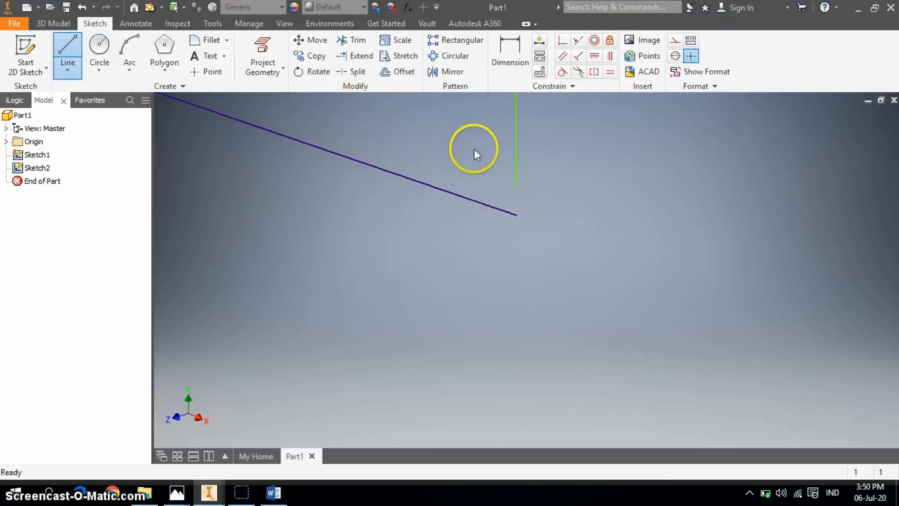
pyautogui.press('Escape')
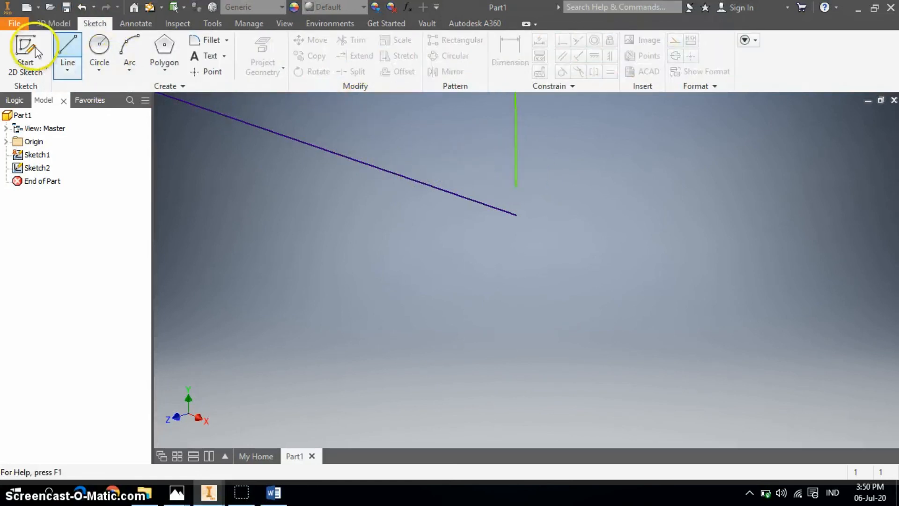
pyautogui.scroll(8, 335, 150)
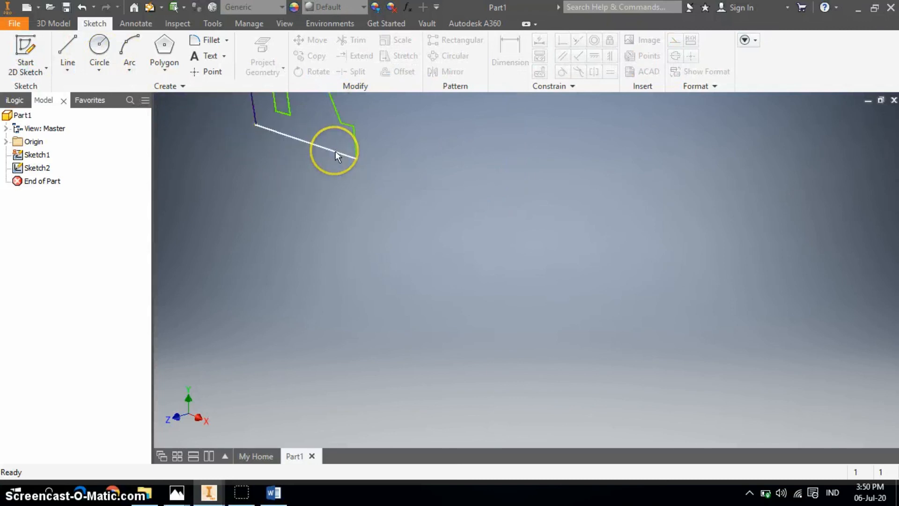
pyautogui.scroll(-4, 335, 151)
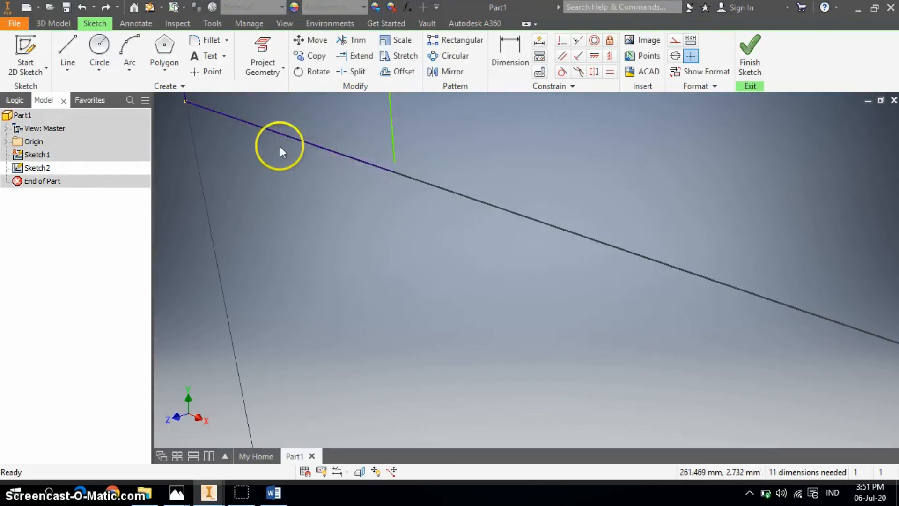
# Extend the profile's last vertical line down to the base line and finish the sketch.
pyautogui.click(358, 57)
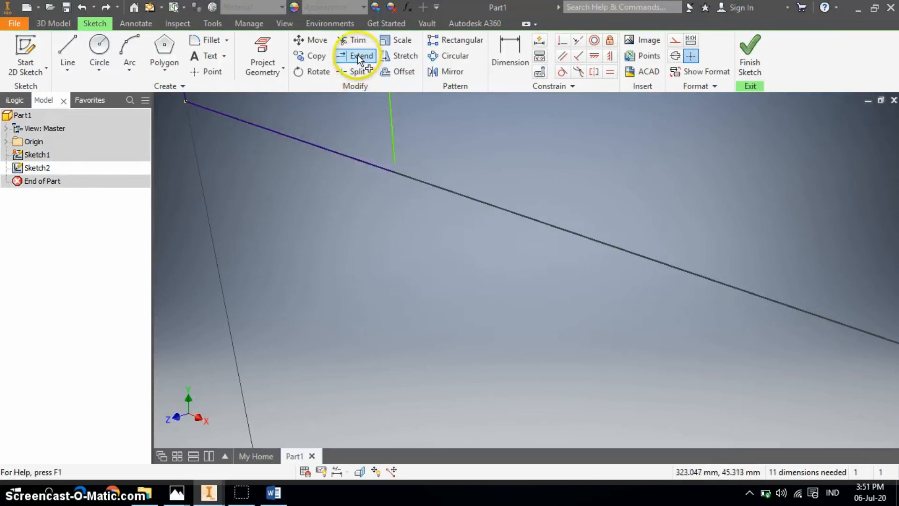
pyautogui.click(392, 133)
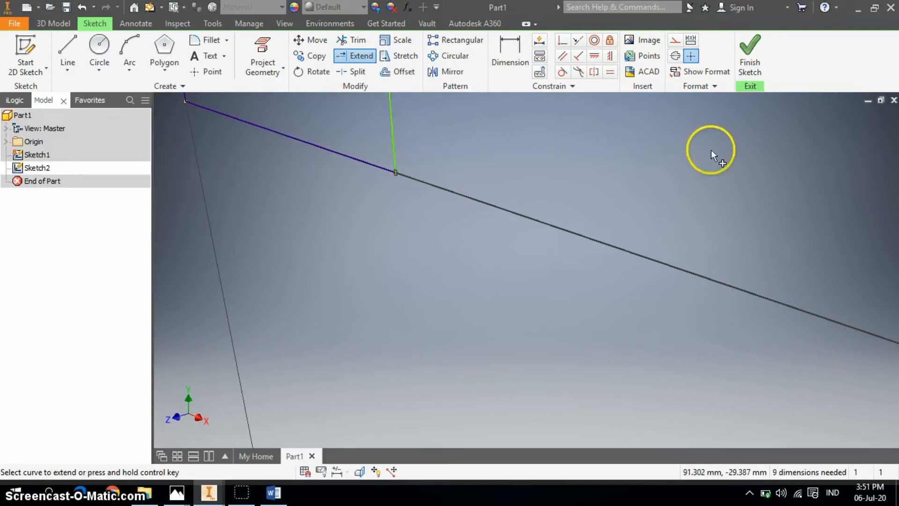
pyautogui.click(749, 65)
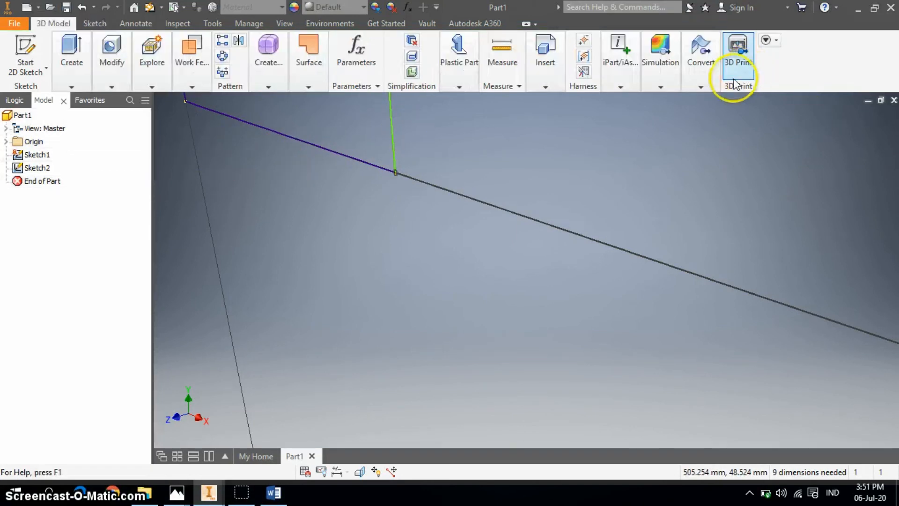
# Revolve the closed stepped profile fully around its long base line as a solid.
pyautogui.press('r')
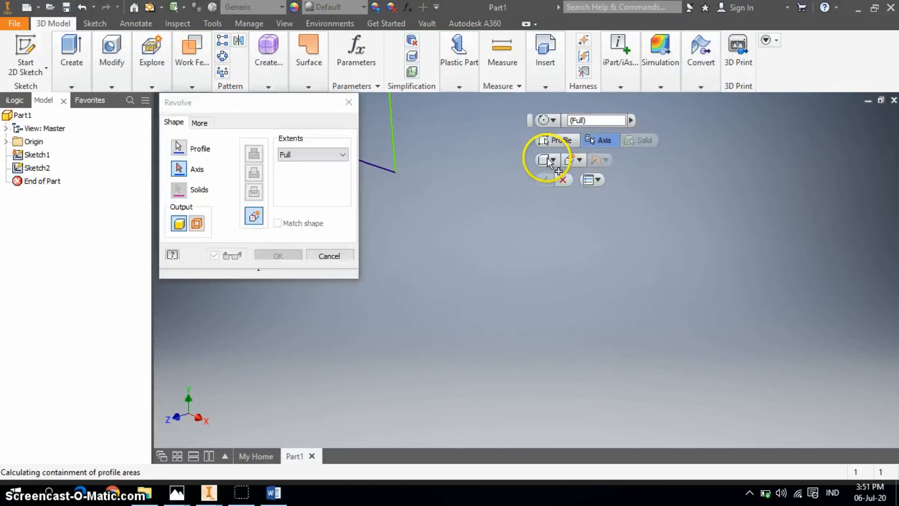
pyautogui.moveTo(887, 201)
pyautogui.click(887, 219)
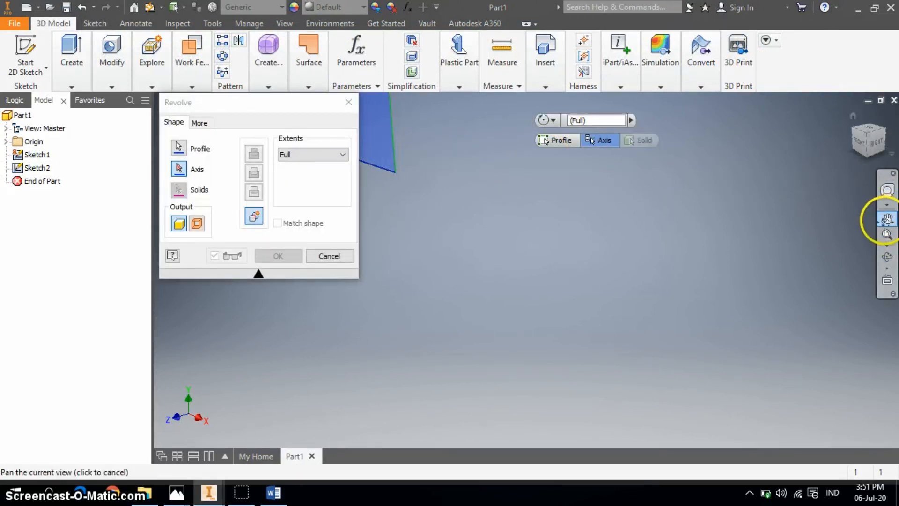
pyautogui.moveTo(445, 172); pyautogui.dragTo(574, 318)
pyautogui.scroll(3, 490, 273)
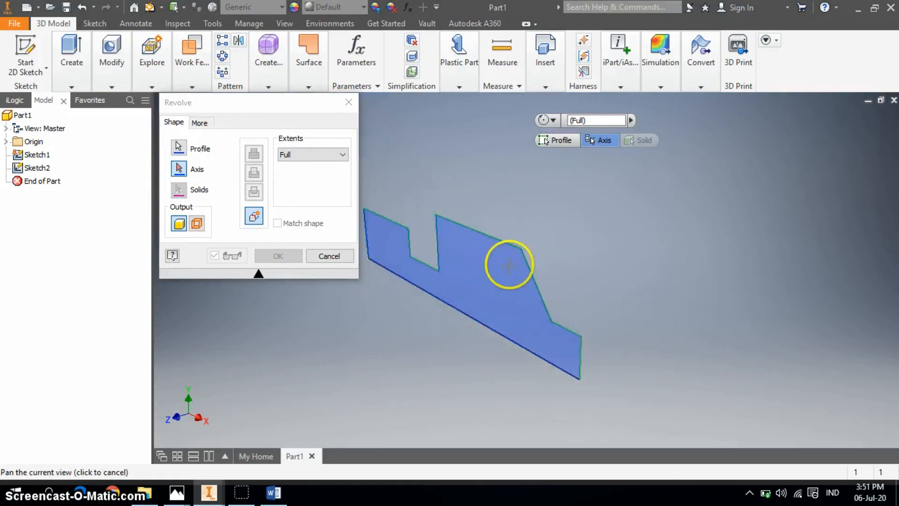
pyautogui.click(179, 169)
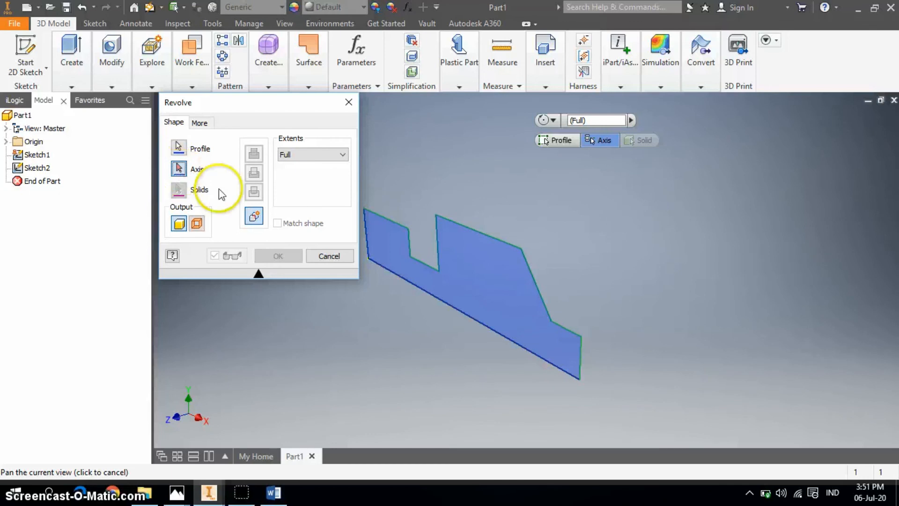
pyautogui.click(430, 296)
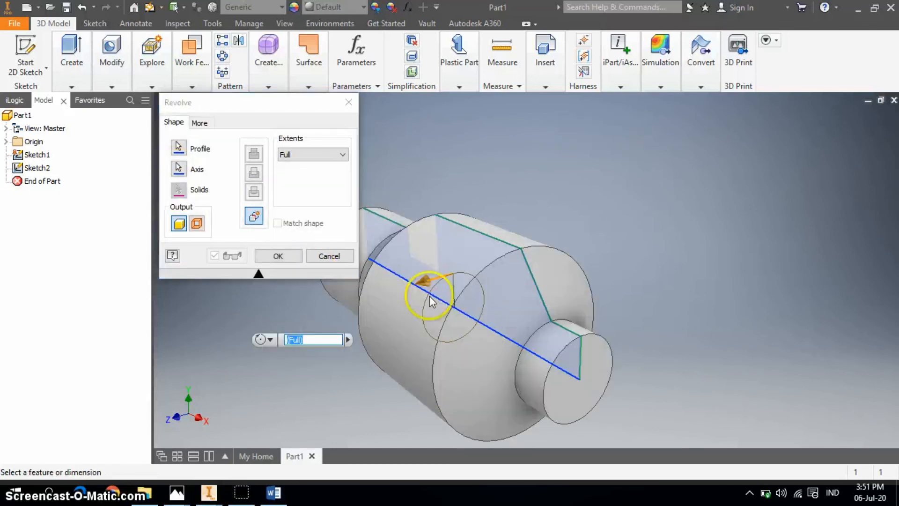
pyautogui.click(273, 257)
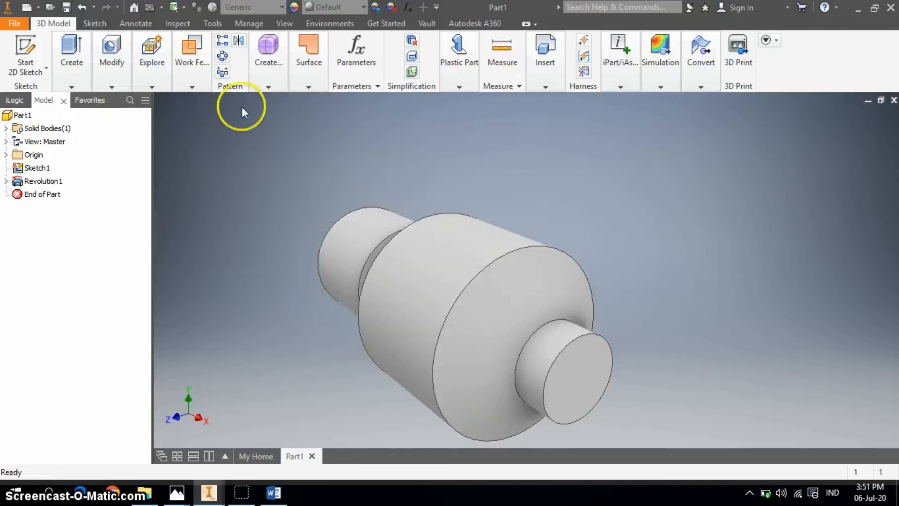
# Start a fillet with a 3 mm radius on the edge between the large cylinder and its conical face.
pyautogui.click(105, 62)
pyautogui.click(74, 88)
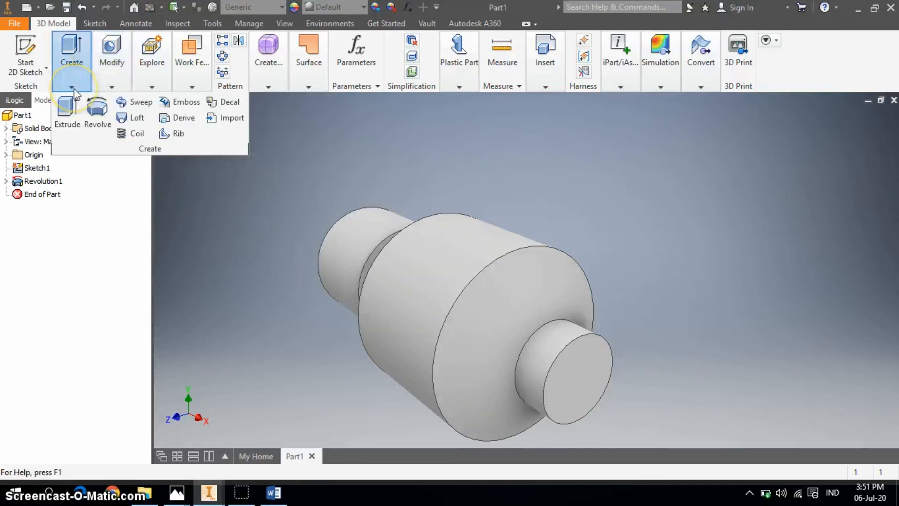
pyautogui.click(113, 87)
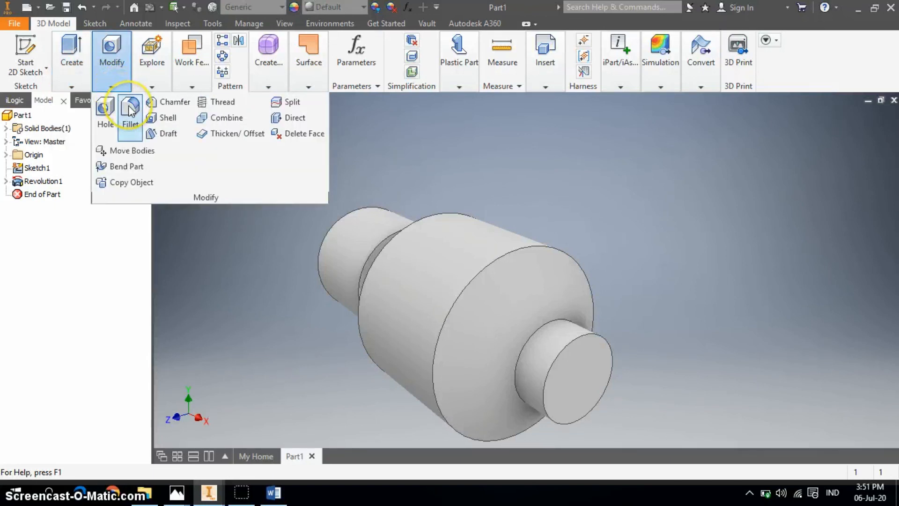
pyautogui.click(131, 110)
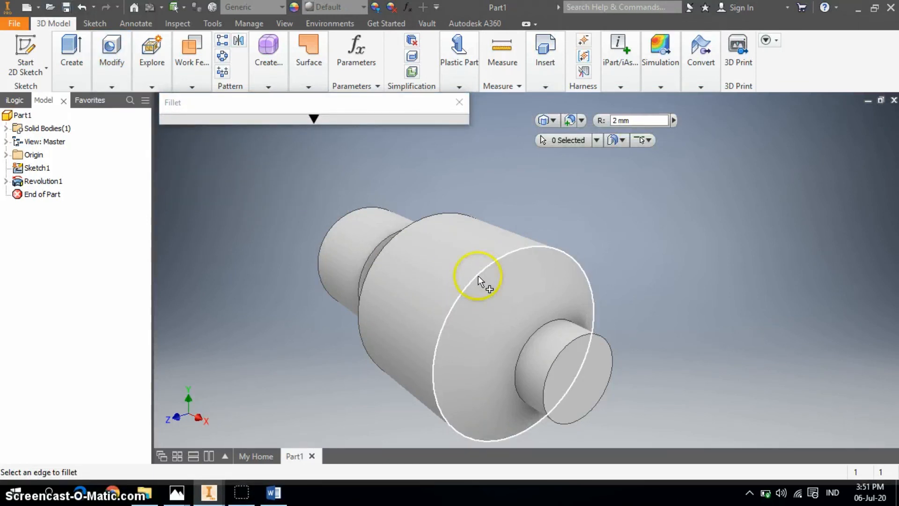
pyautogui.click(600, 120)
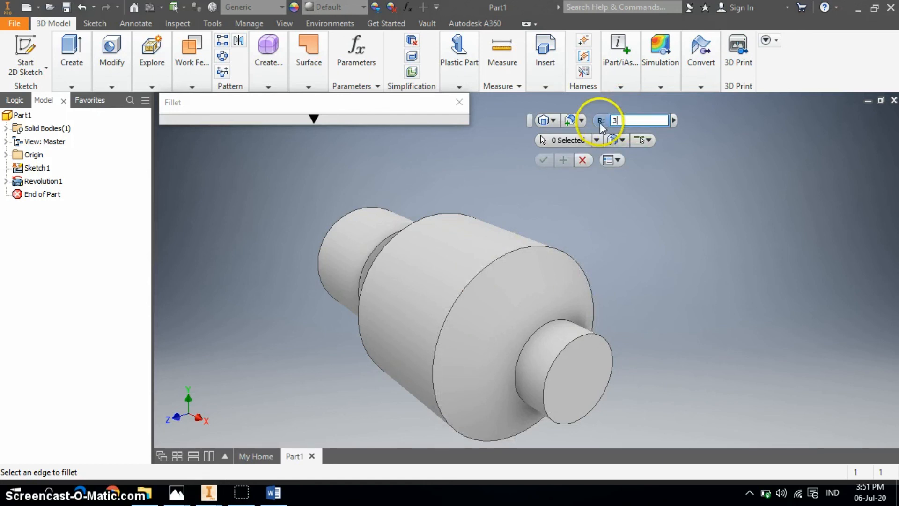
pyautogui.click(493, 262)
pyautogui.click(493, 263)
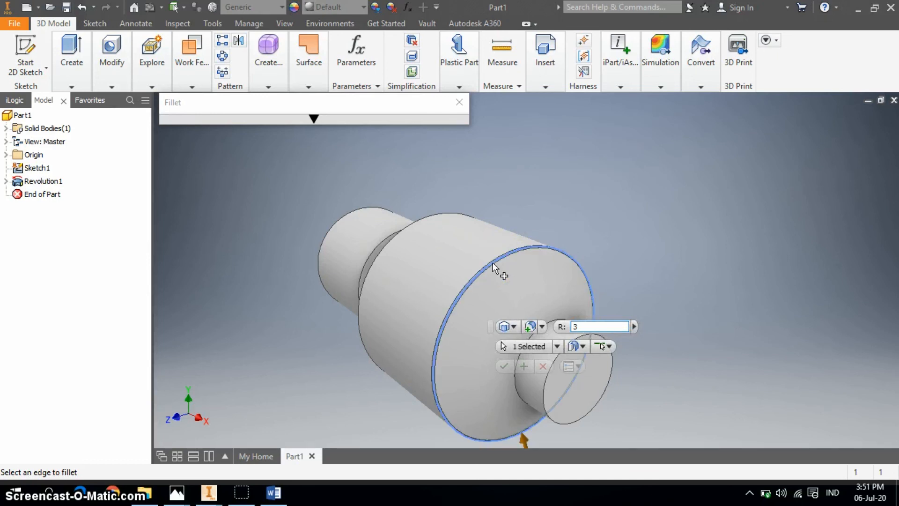
pyautogui.scroll(-5, 514, 300)
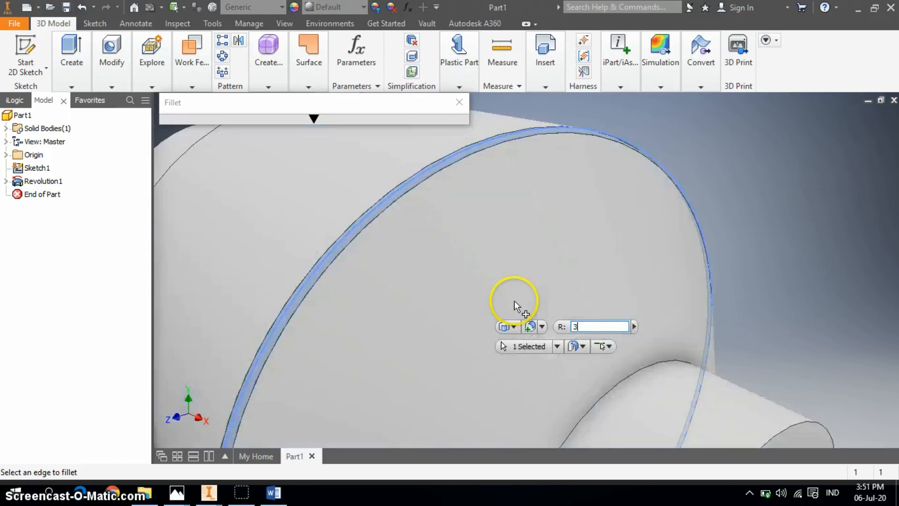
pyautogui.scroll(5, 419, 280)
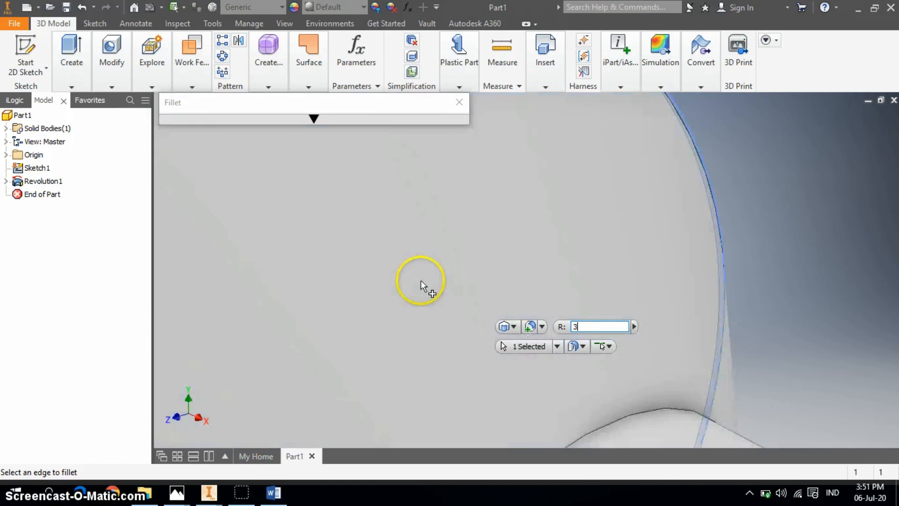
# Set the fillet radius to 6 mm, apply the fillet and inspect the rounded edge.
pyautogui.doubleClick(580, 326)
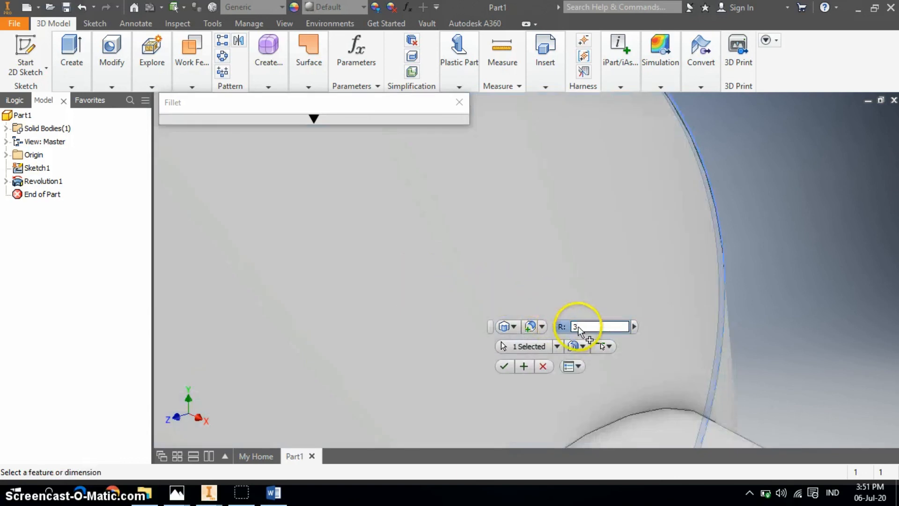
pyautogui.write('6')
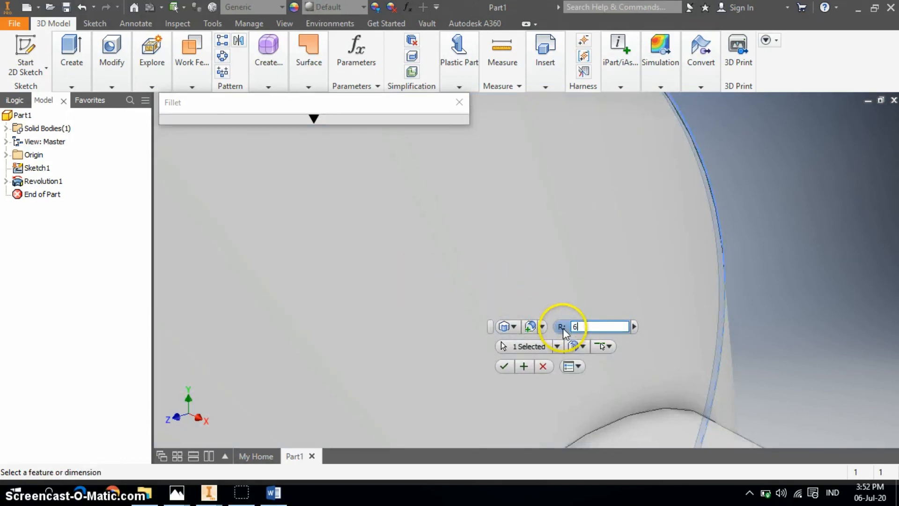
pyautogui.click(507, 364)
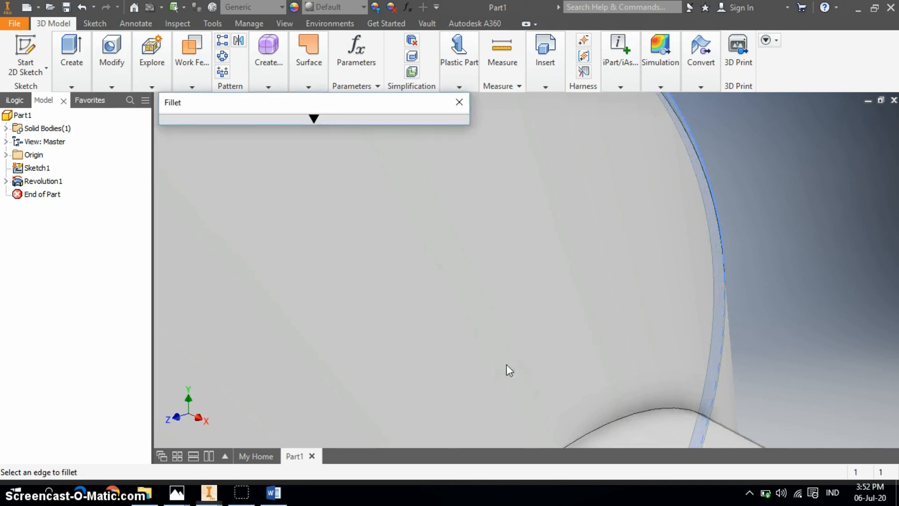
pyautogui.scroll(-8, 539, 277)
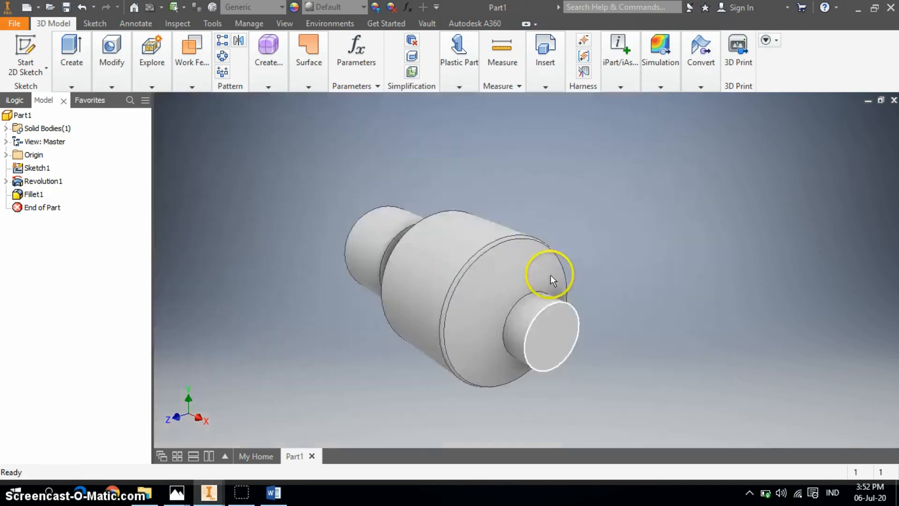
pyautogui.scroll(4, 536, 281)
pyautogui.scroll(5, 536, 280)
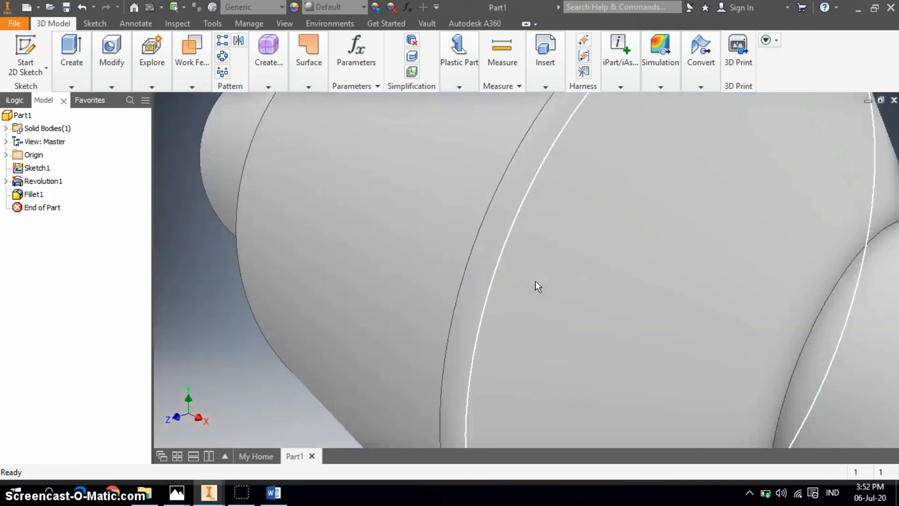
pyautogui.scroll(-8, 417, 262)
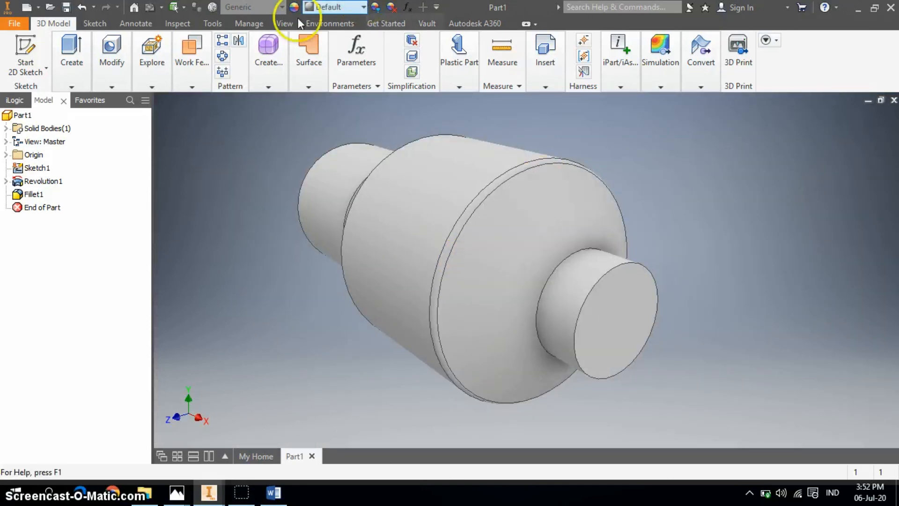
# Chamfer the outer end edge of the small cylinder next to the conical face with a 5 mm distance.
pyautogui.click(191, 58)
pyautogui.click(103, 65)
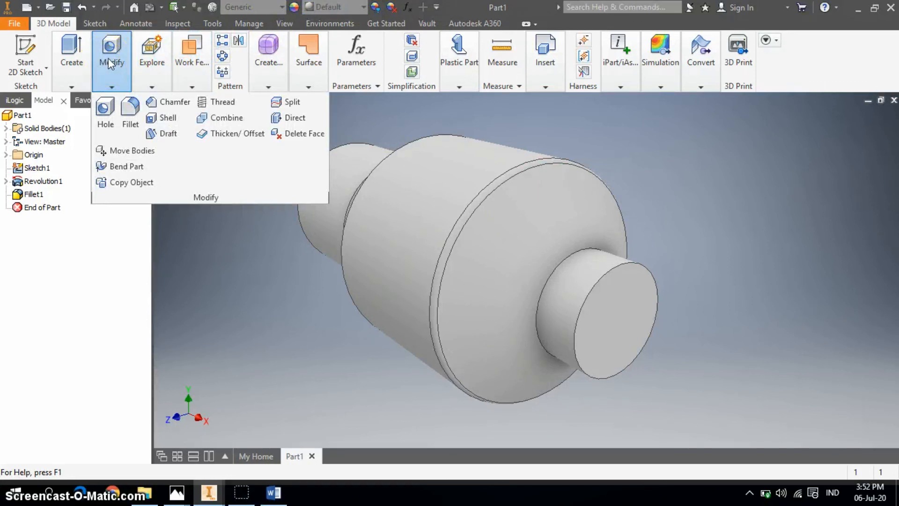
pyautogui.click(104, 111)
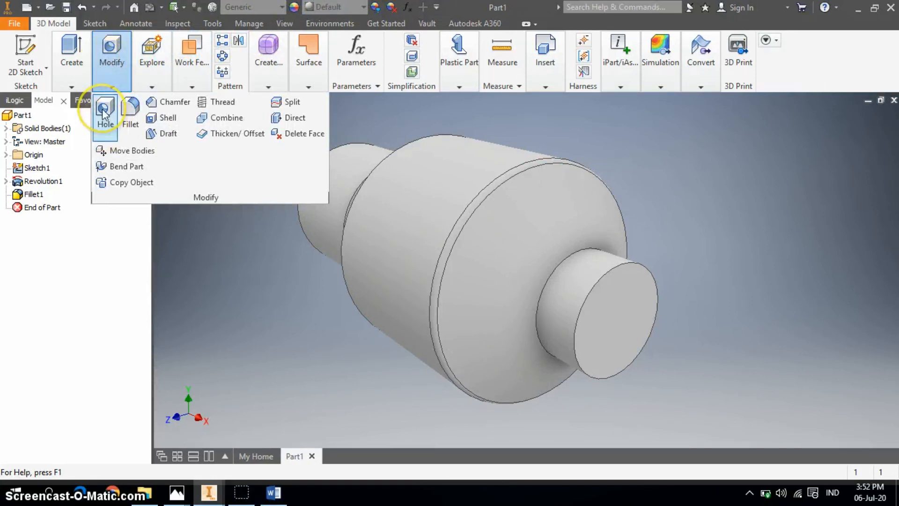
pyautogui.click(174, 102)
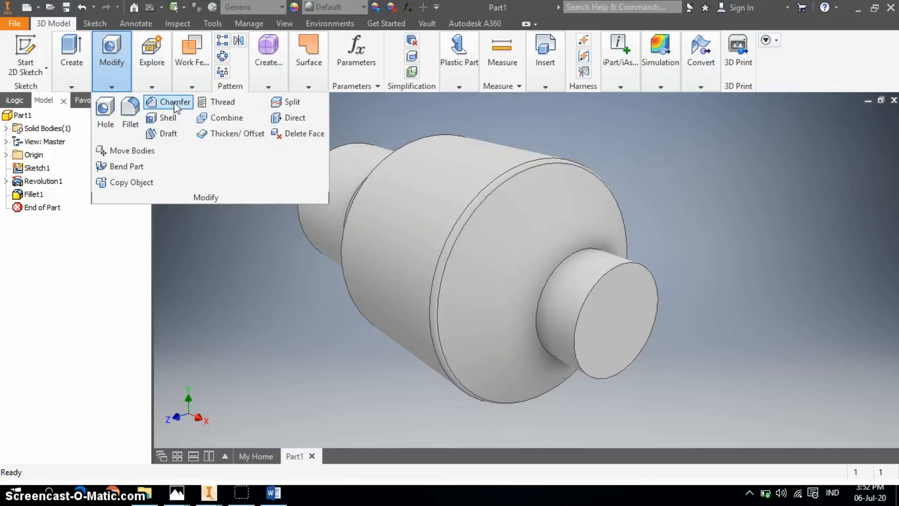
pyautogui.click(595, 285)
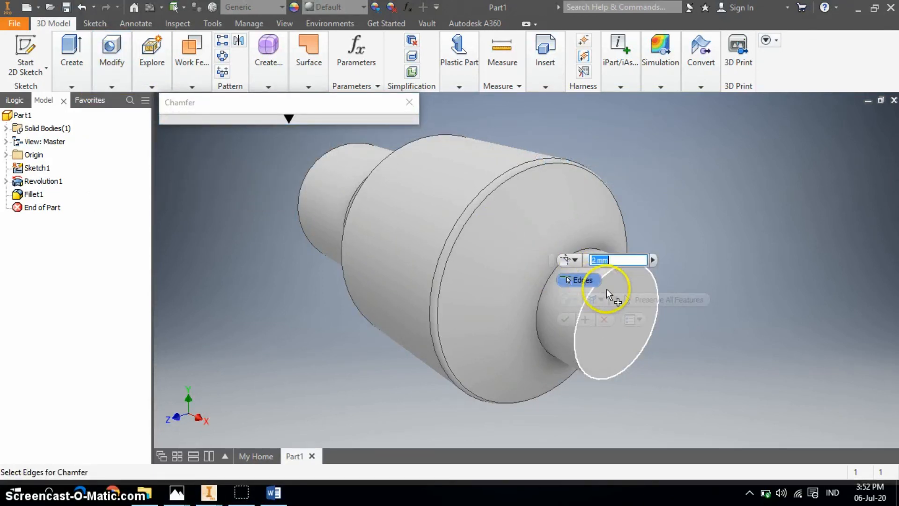
pyautogui.click(606, 286)
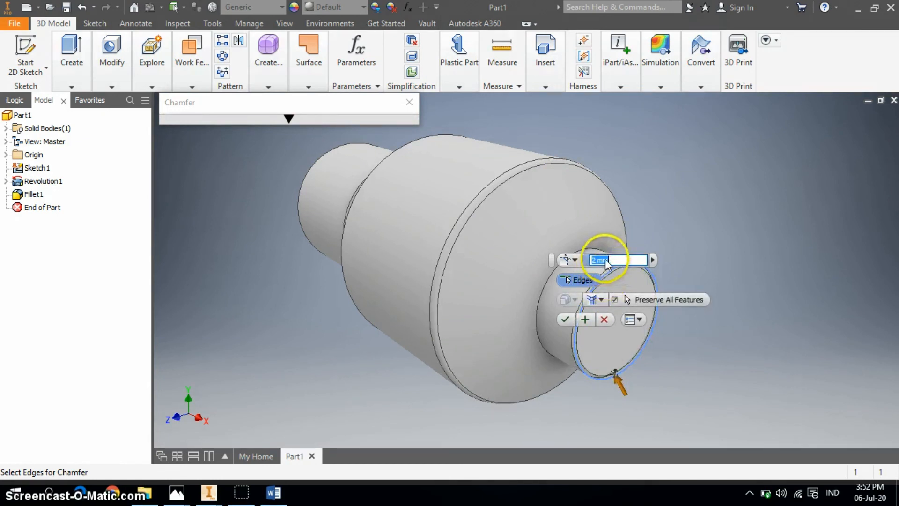
pyautogui.write('5')
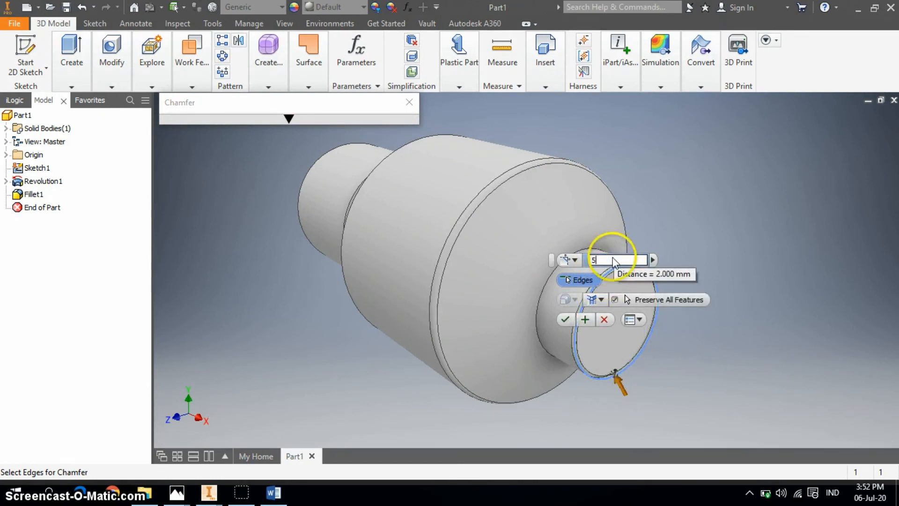
pyautogui.click(563, 319)
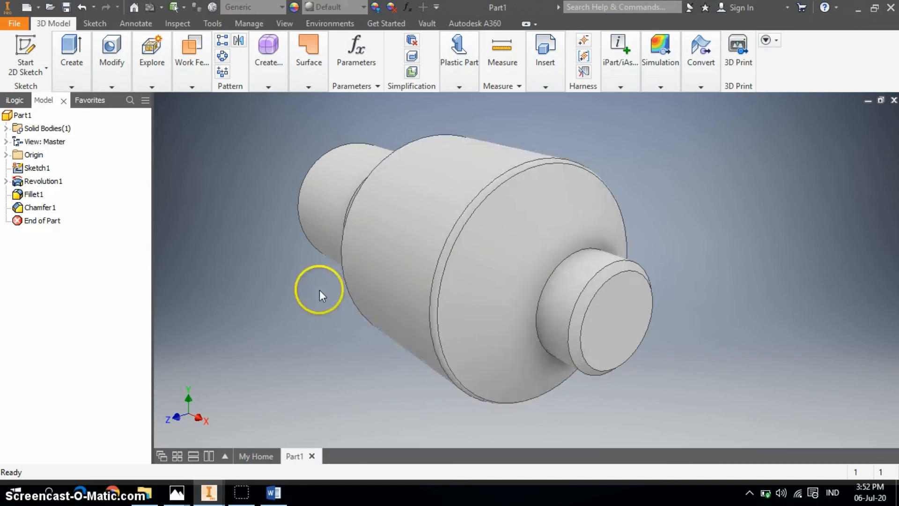
pyautogui.click(269, 283)
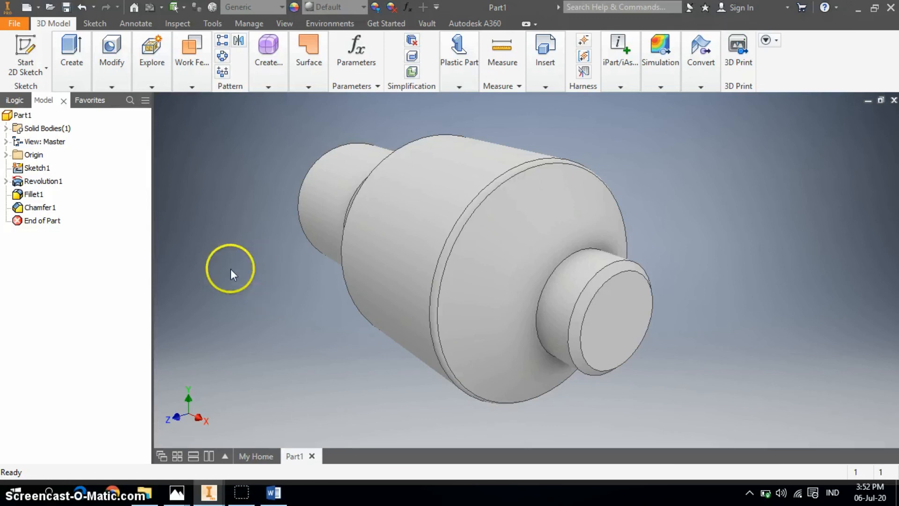